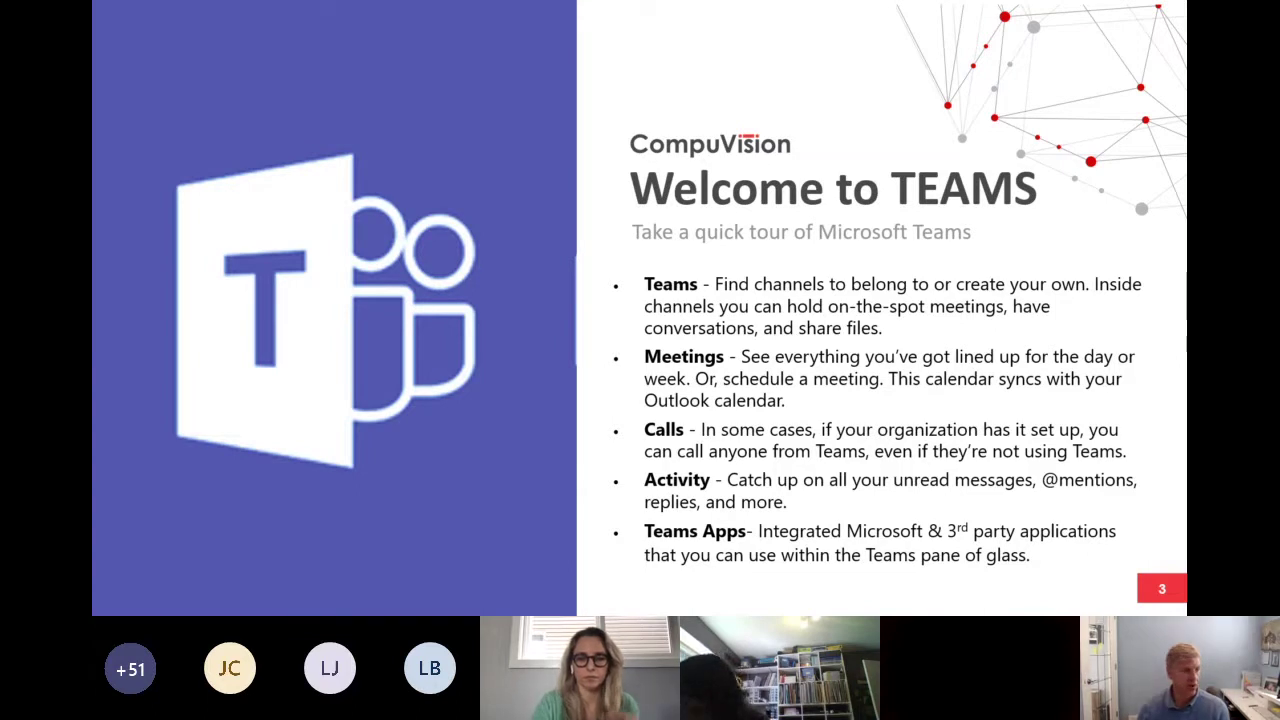
Switch to the Teams Live Training meeting and dismiss the 'Recording has started' banner.
key(alt+Tab)
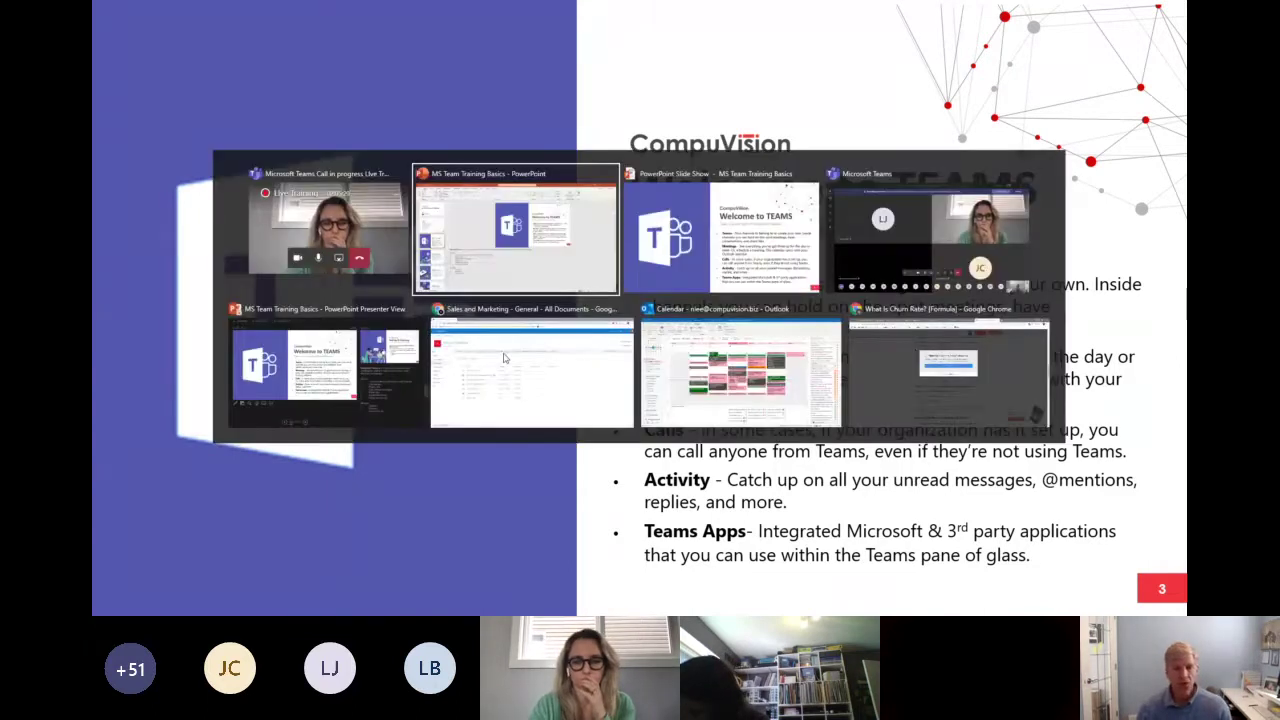
key(alt+Tab)
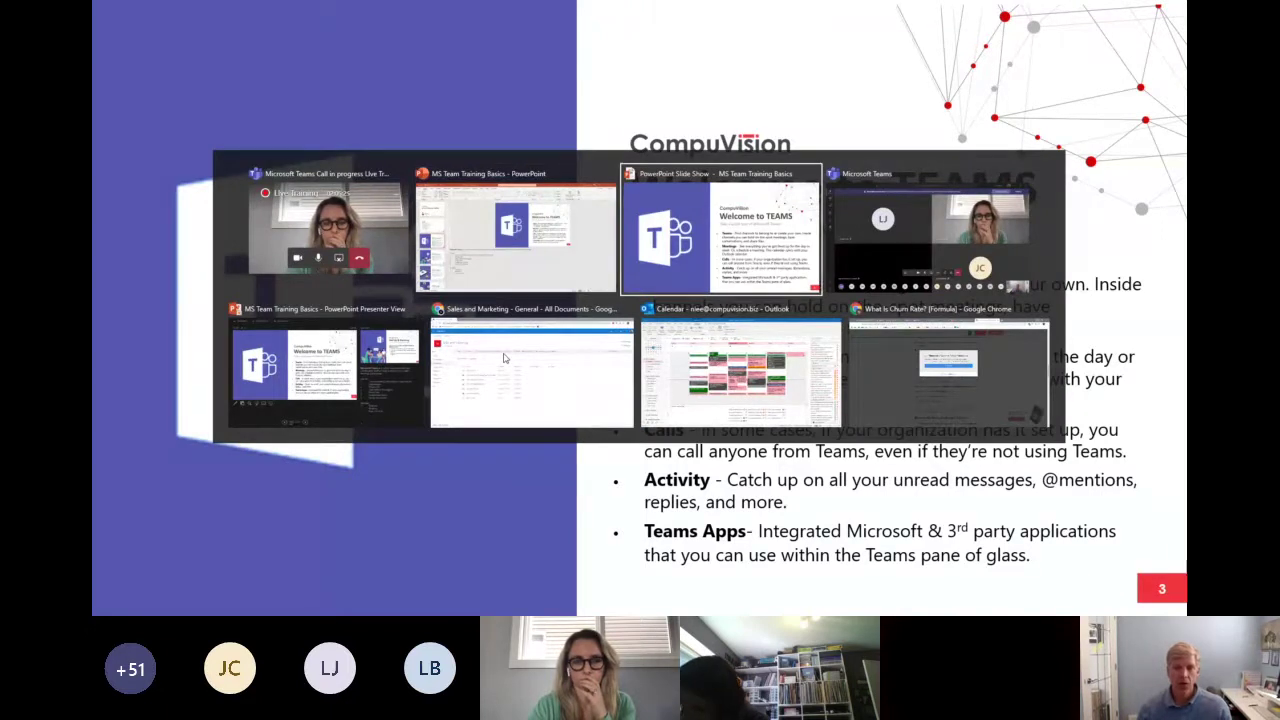
key(alt+Tab)
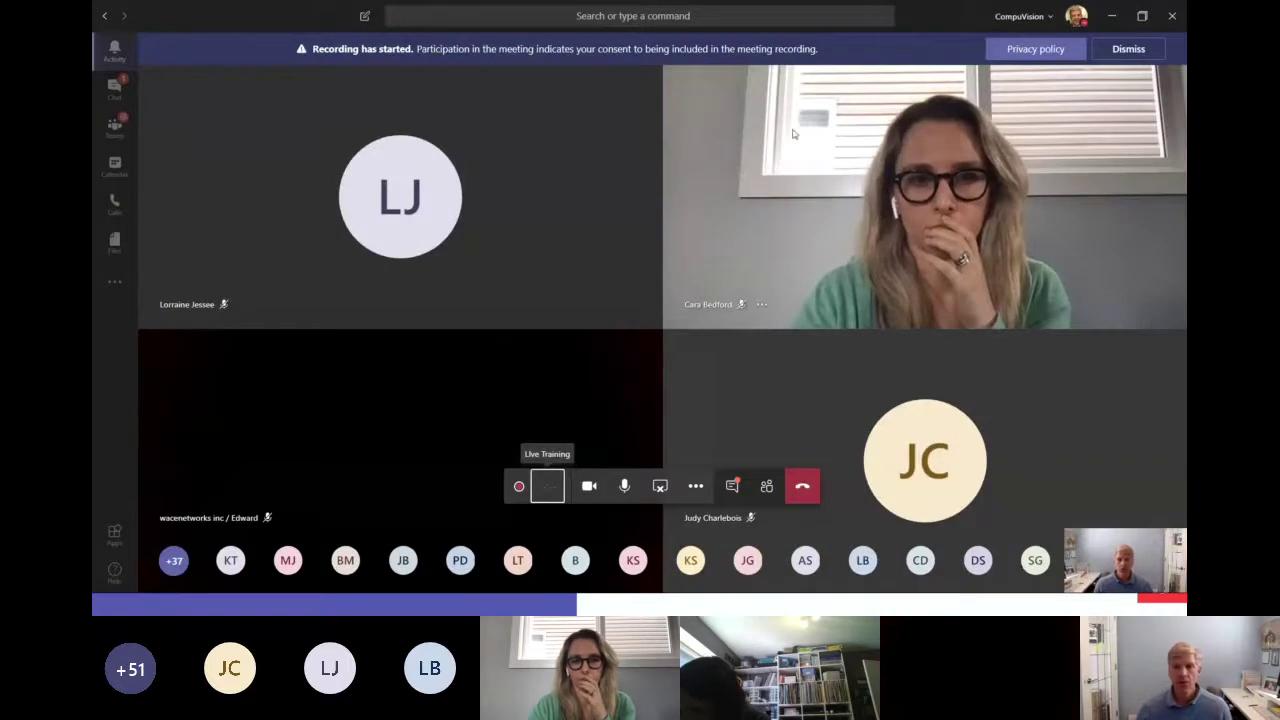
click(1130, 52)
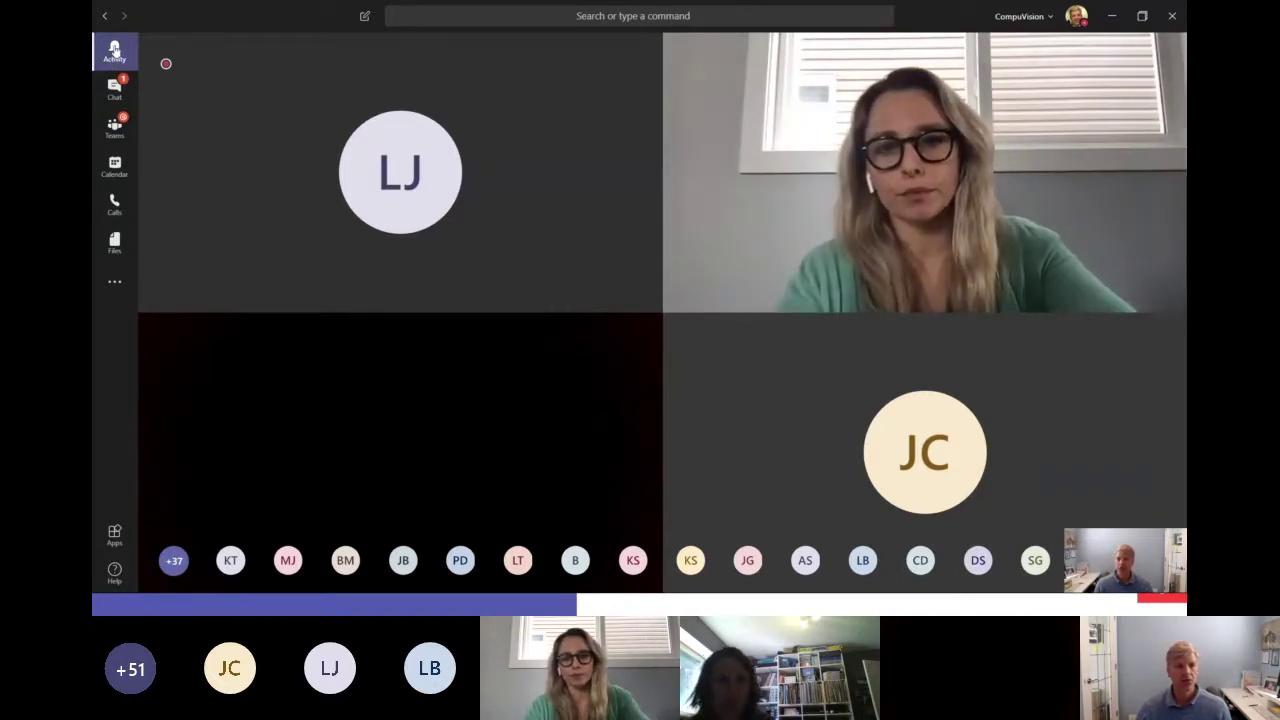
Visit Activity, Chat and Teams in turn, ending on the April 2020 work-week Calendar.
click(114, 50)
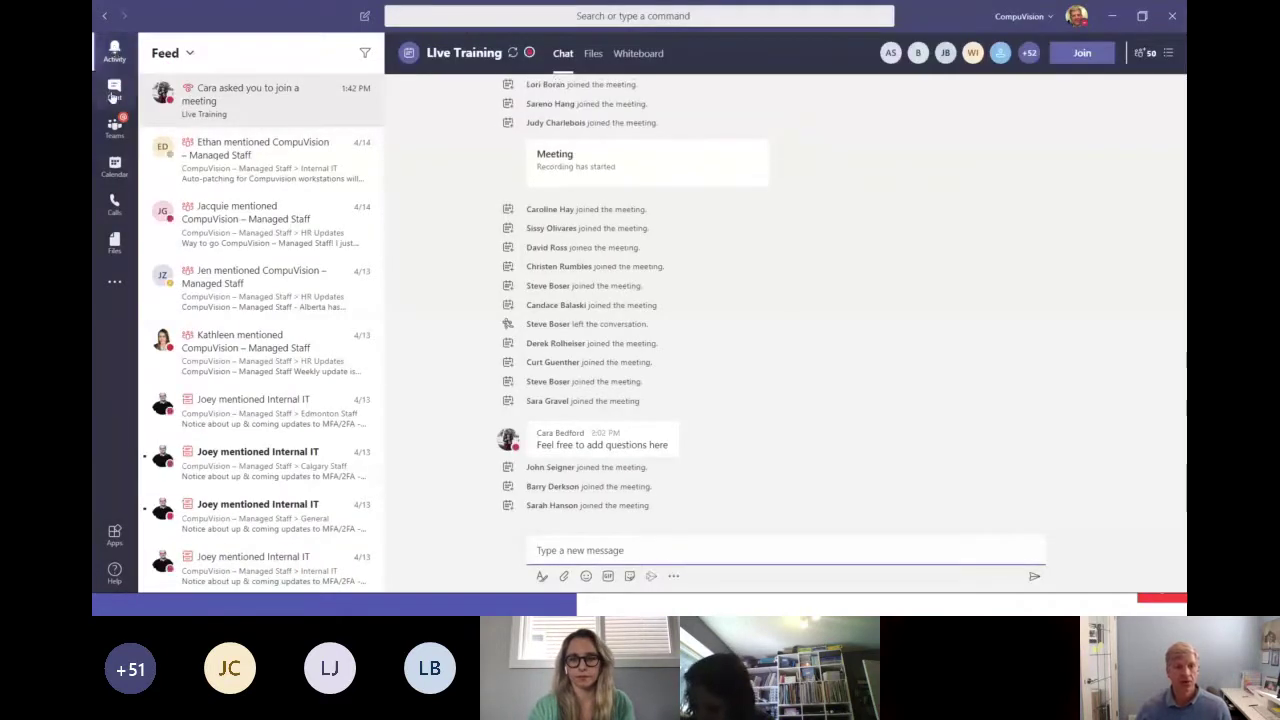
click(113, 90)
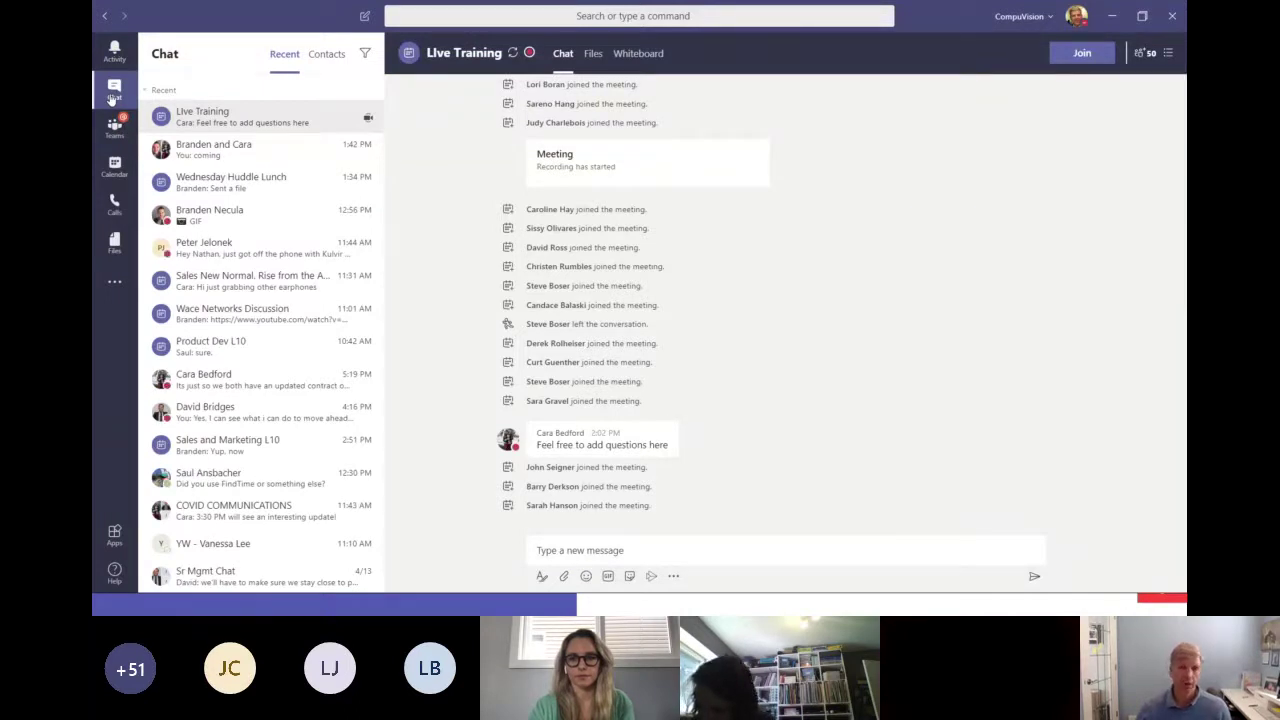
click(114, 128)
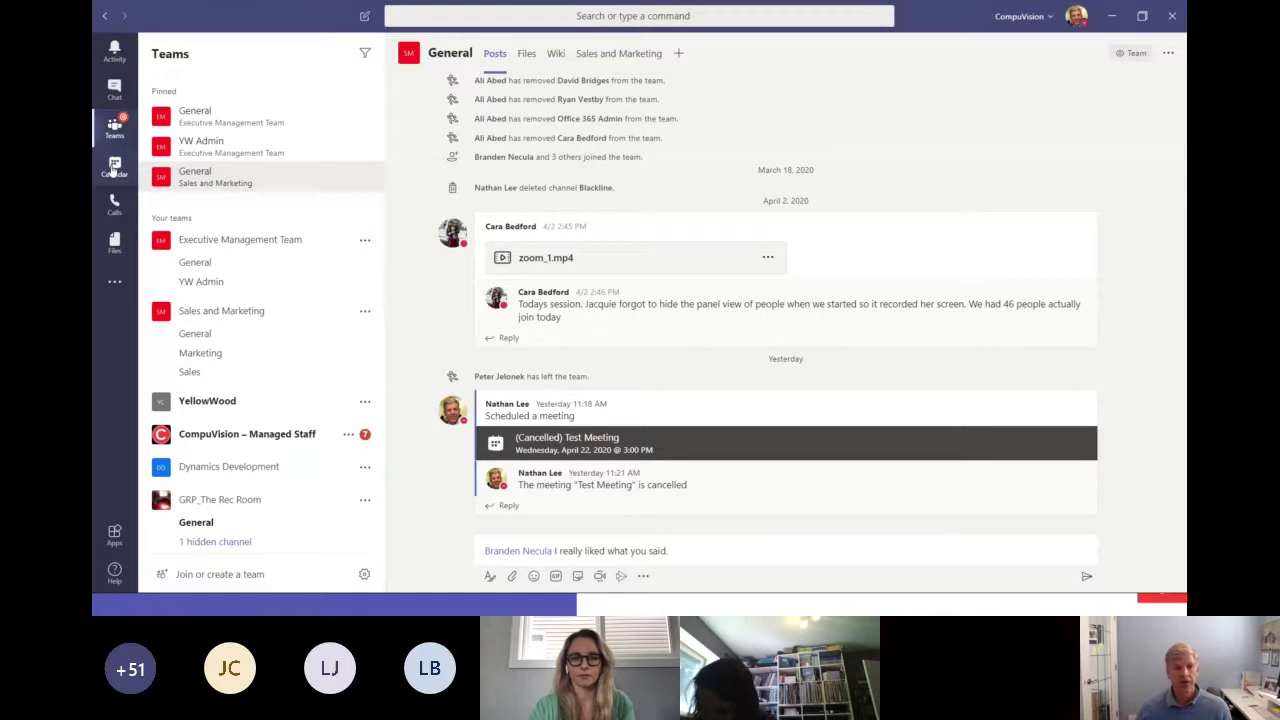
click(114, 168)
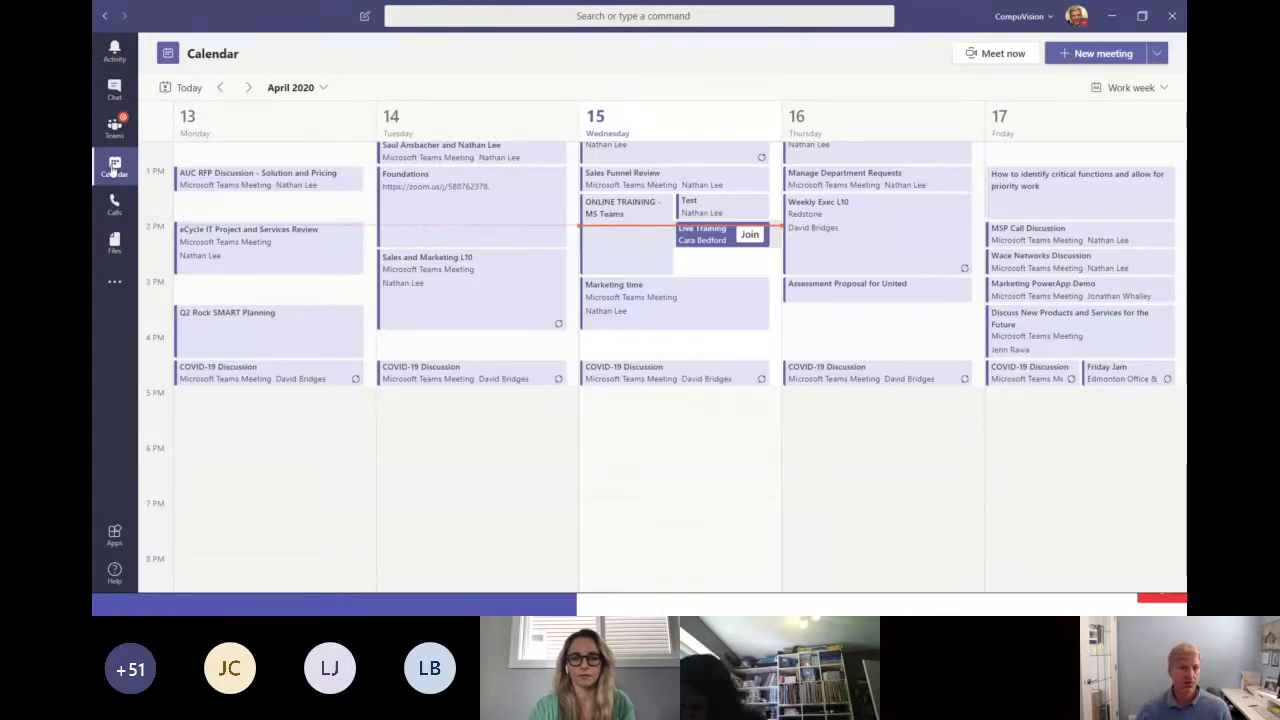
Check Calls and recent Files, then rejoin the Live Training meeting from the Activity feed.
click(114, 204)
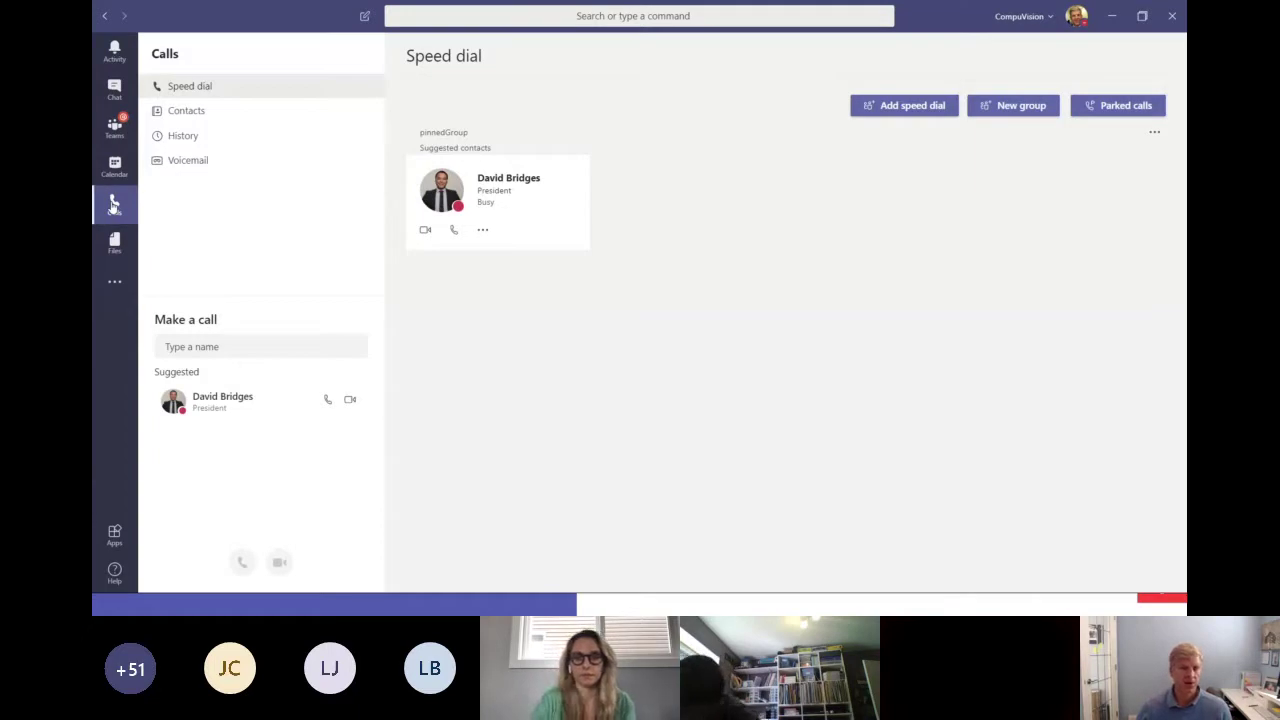
click(116, 240)
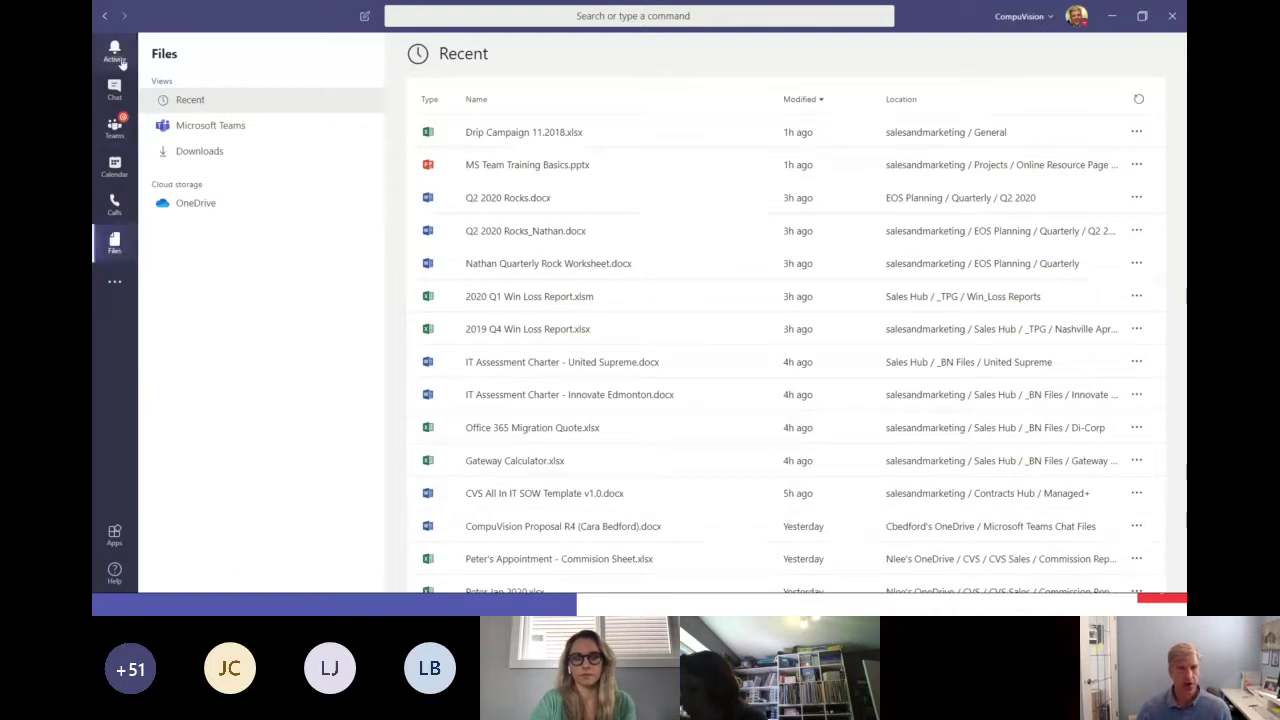
click(114, 55)
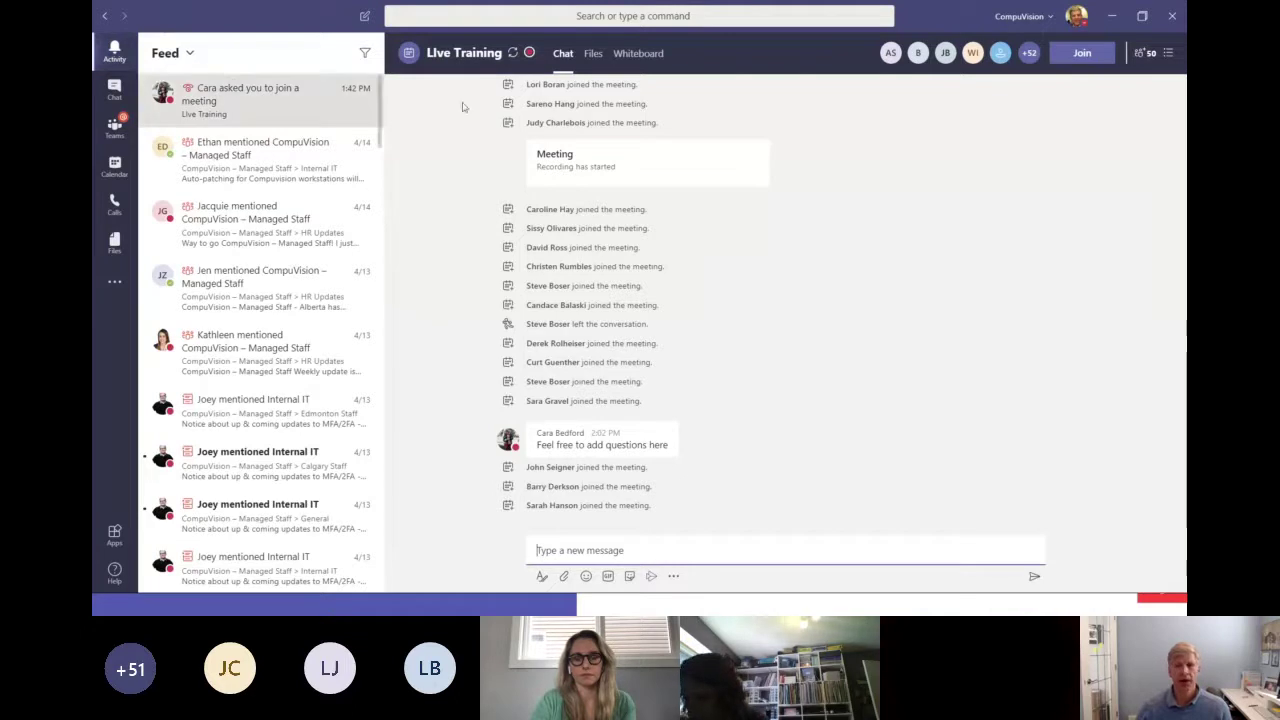
click(1092, 55)
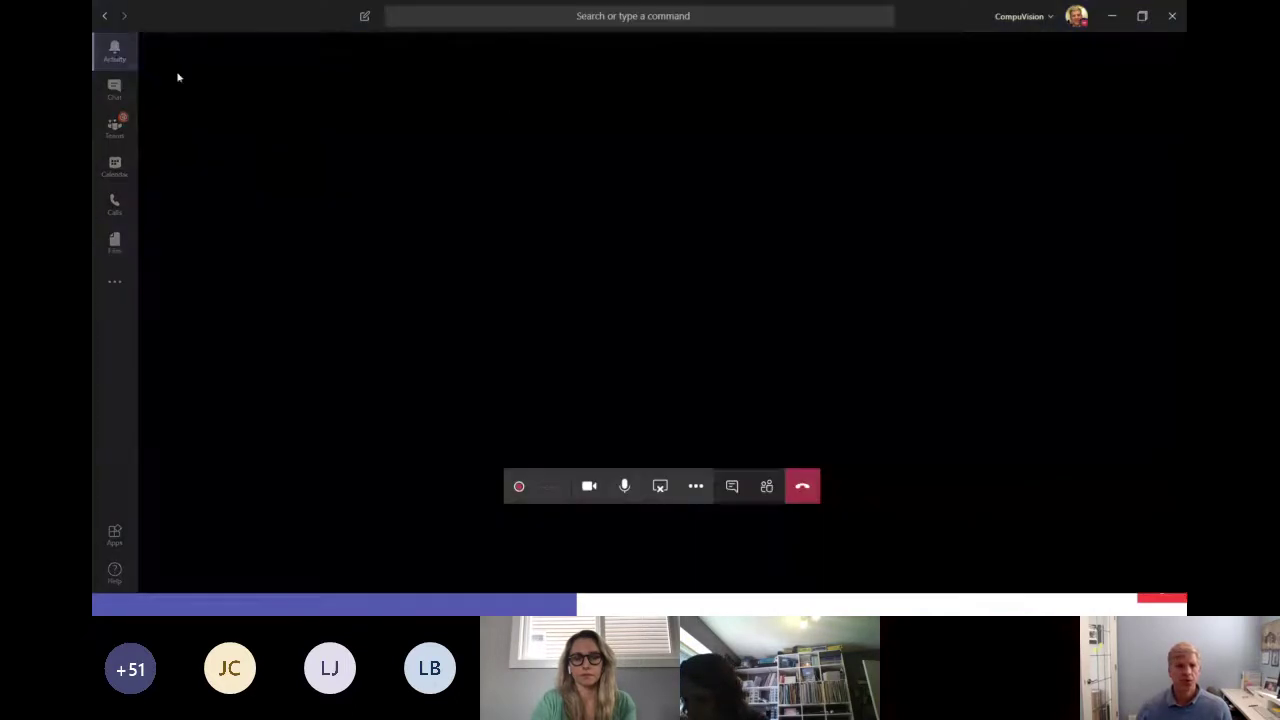
Leave the meeting view via Activity and open the Sales and Marketing General channel posts.
click(113, 54)
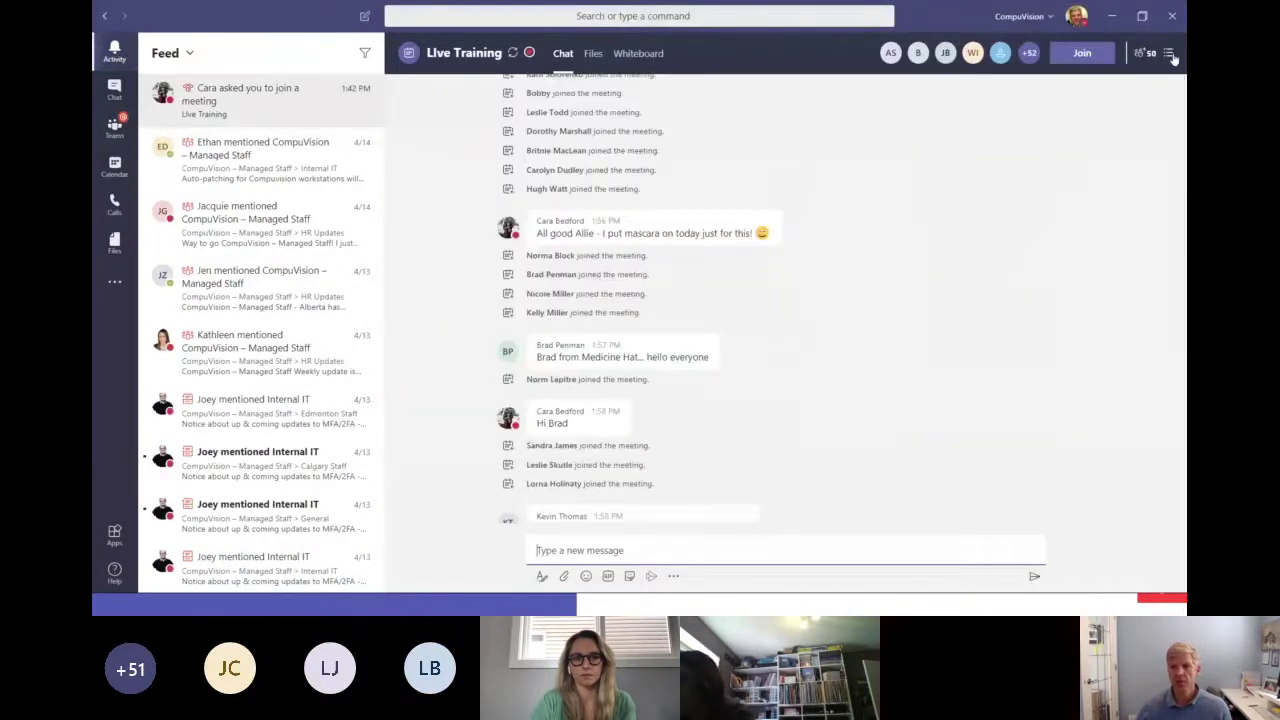
click(114, 128)
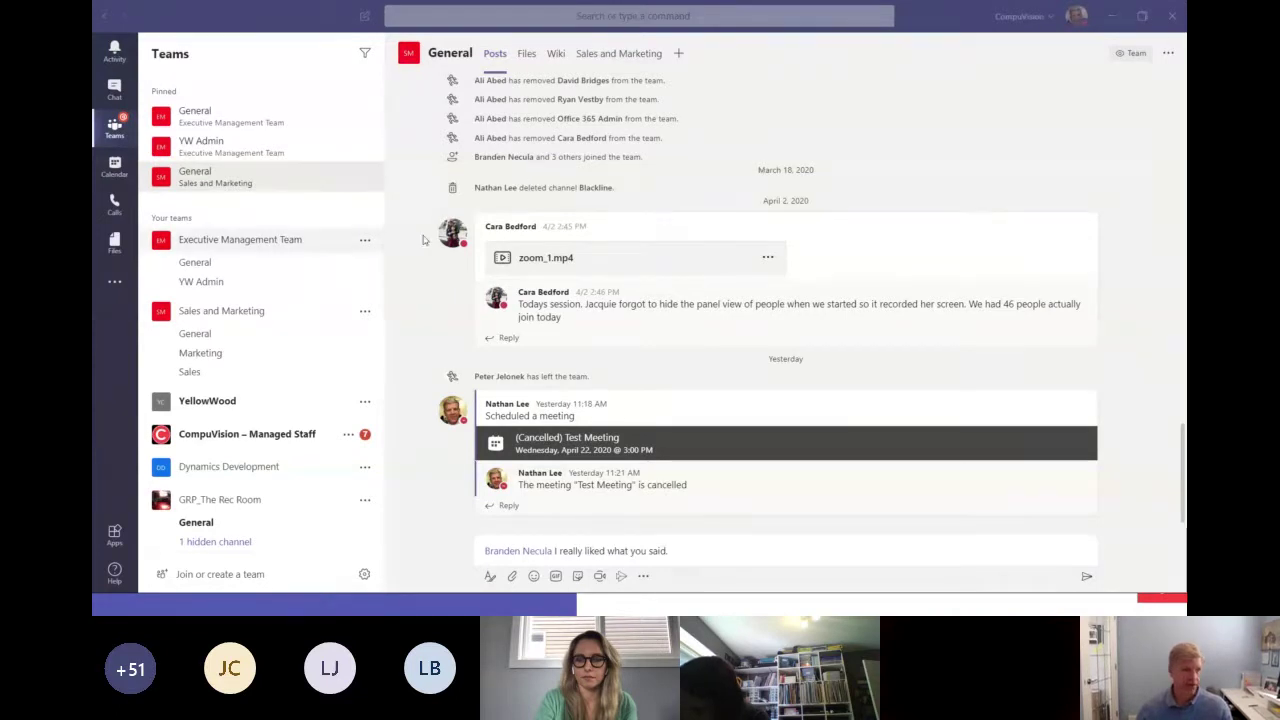
Advance the PowerPoint slideshow to slide 4, Get Up & Running, then return to Teams.
key(alt+Tab)
key(alt+Tab)
key(alt+Tab)
key(Right)
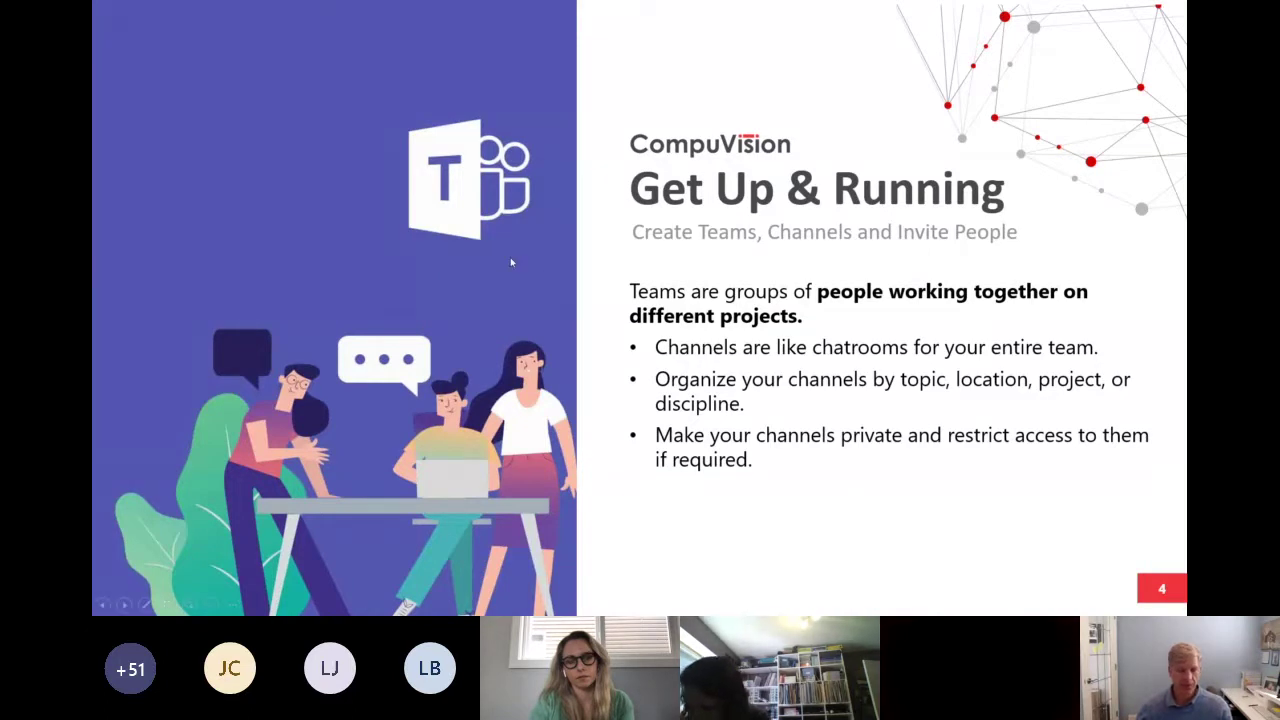
key(alt+Tab)
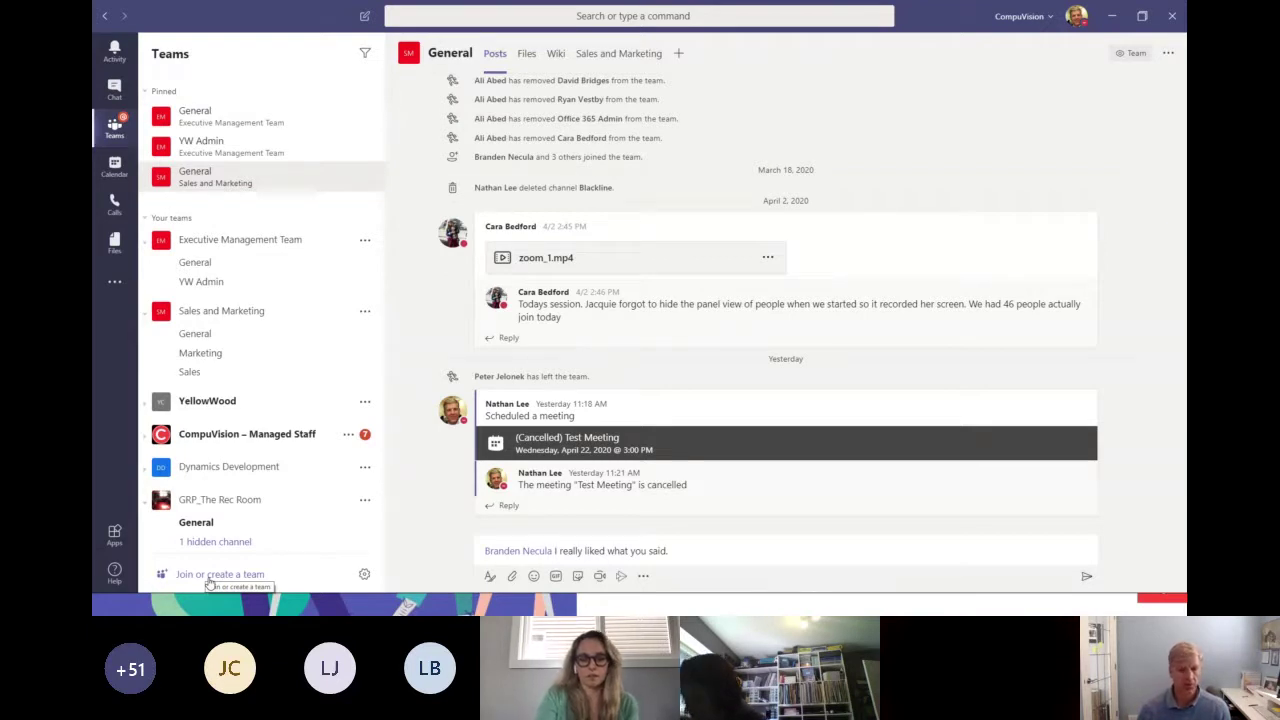
click(208, 578)
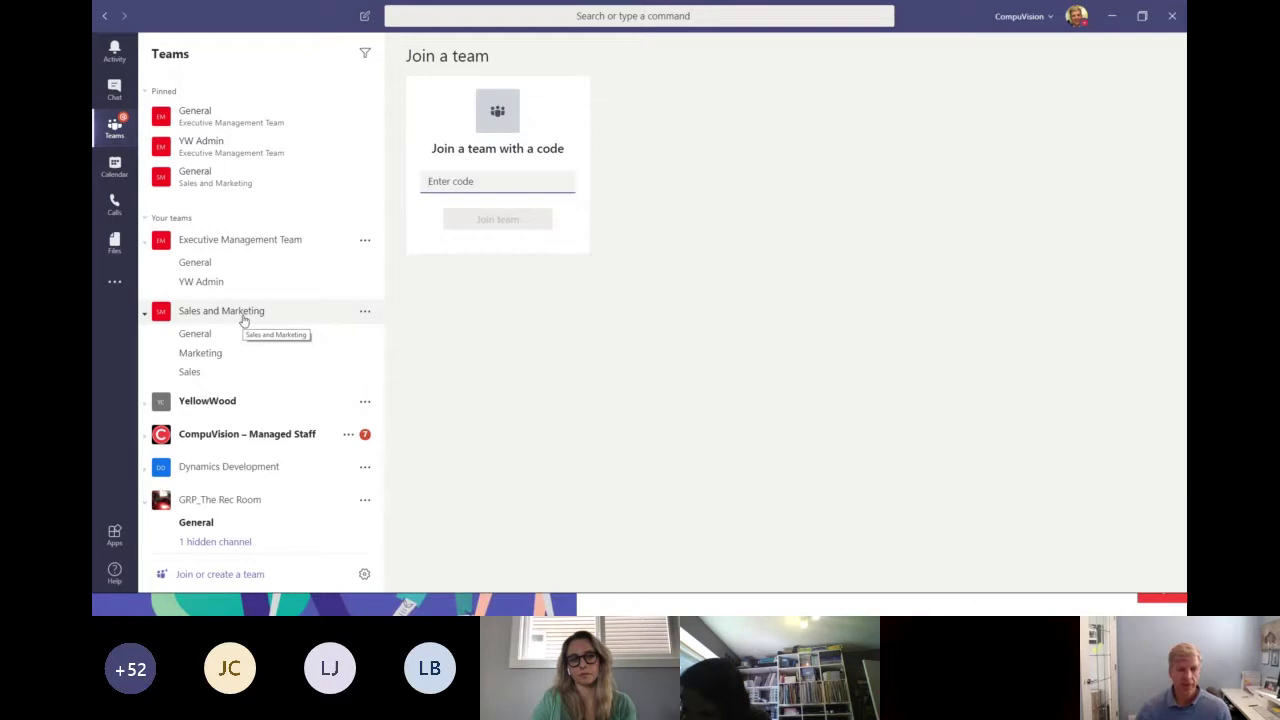
click(243, 320)
click(243, 320)
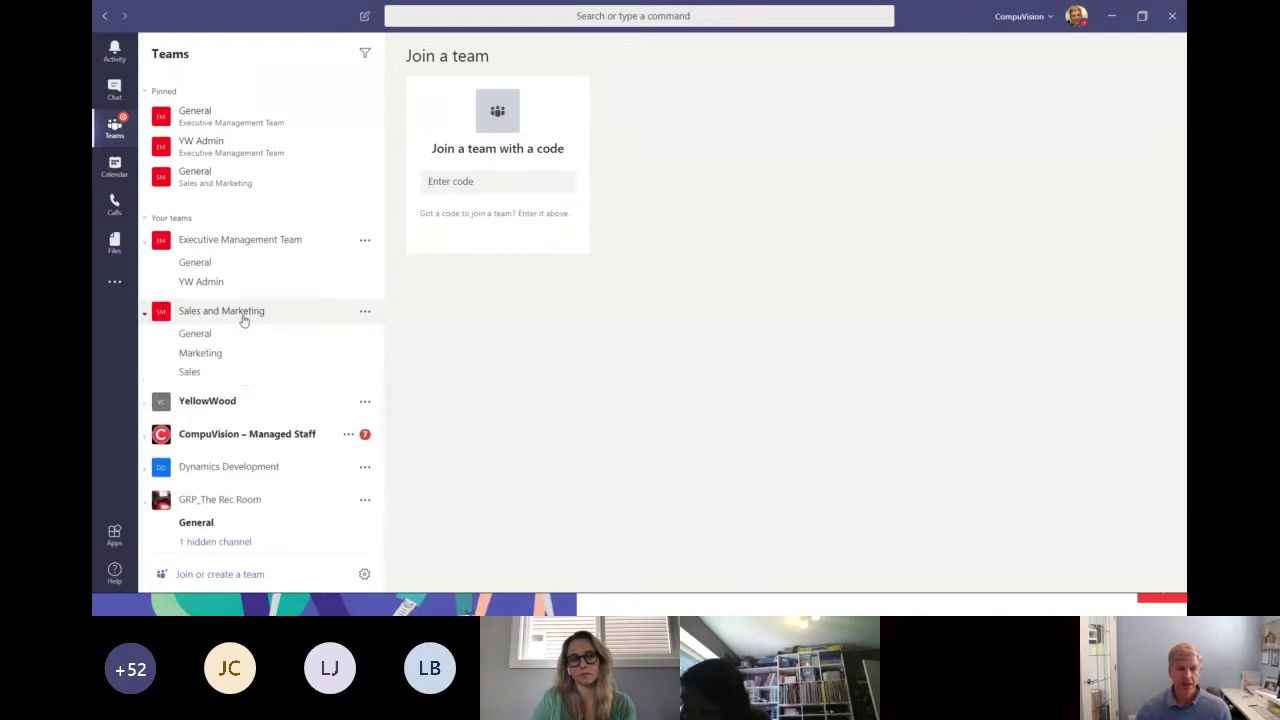
click(186, 336)
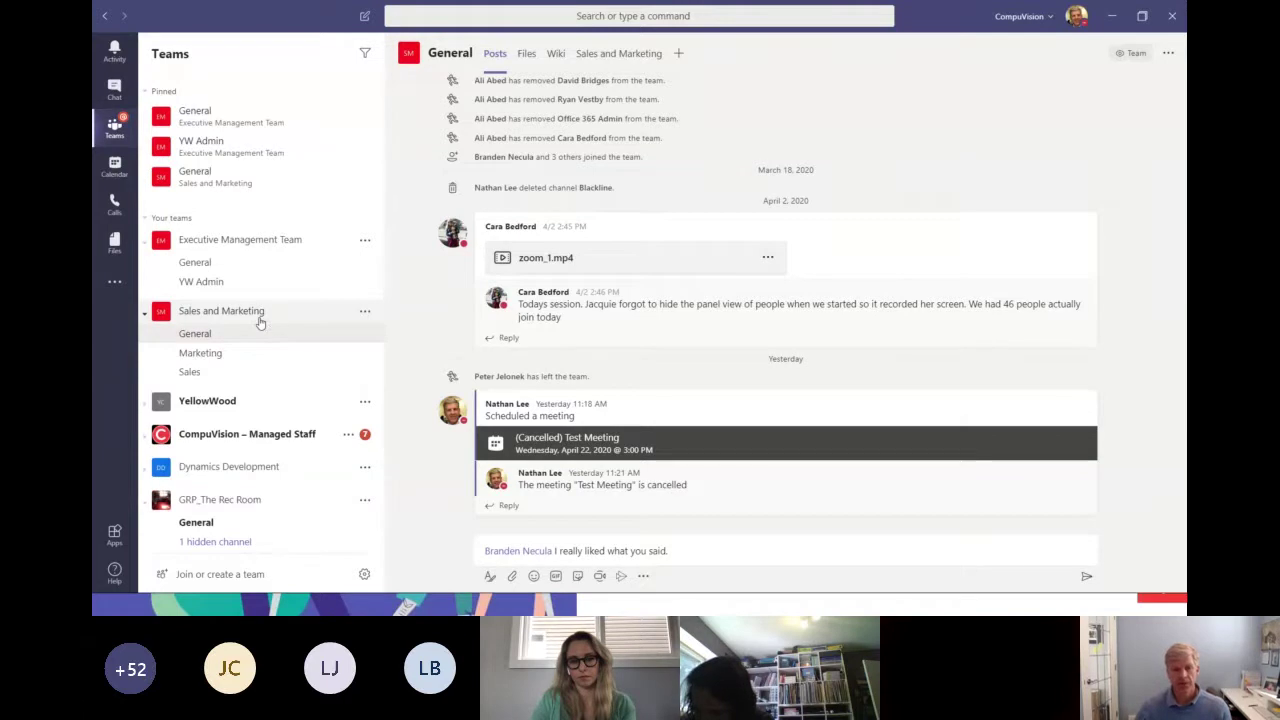
Open the Add members dialog for the Sales and Marketing team.
click(366, 313)
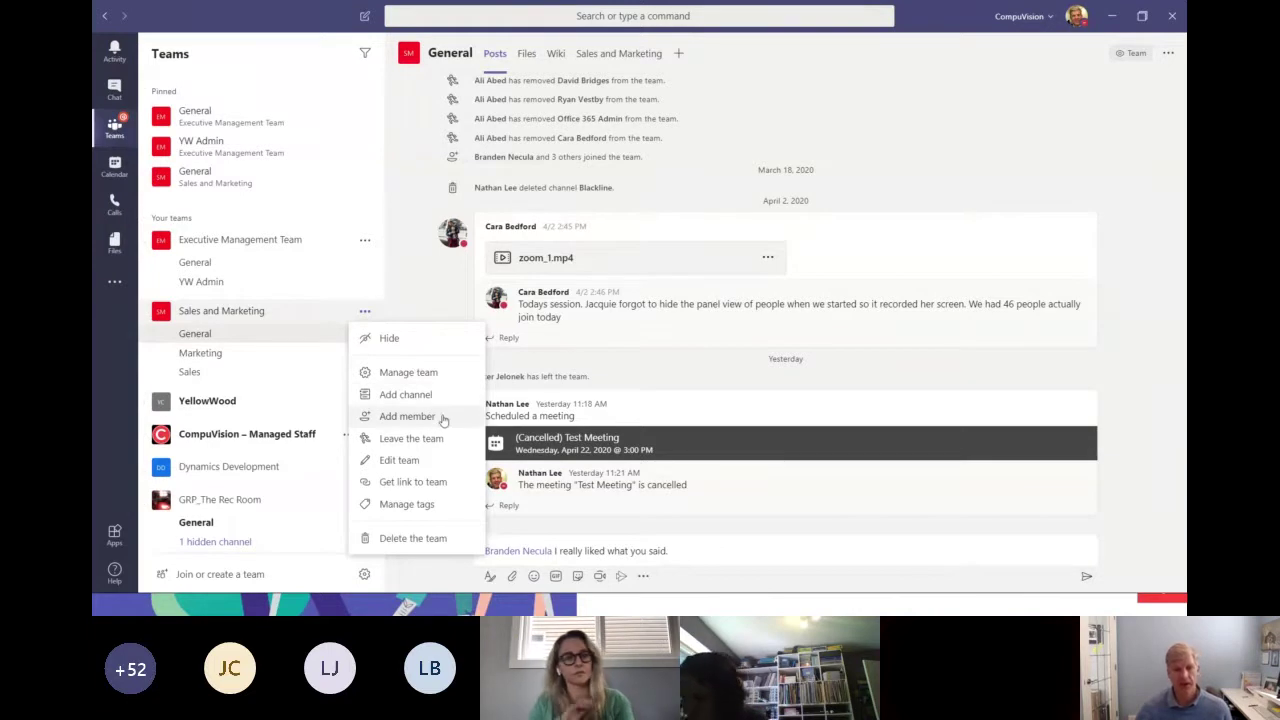
click(443, 420)
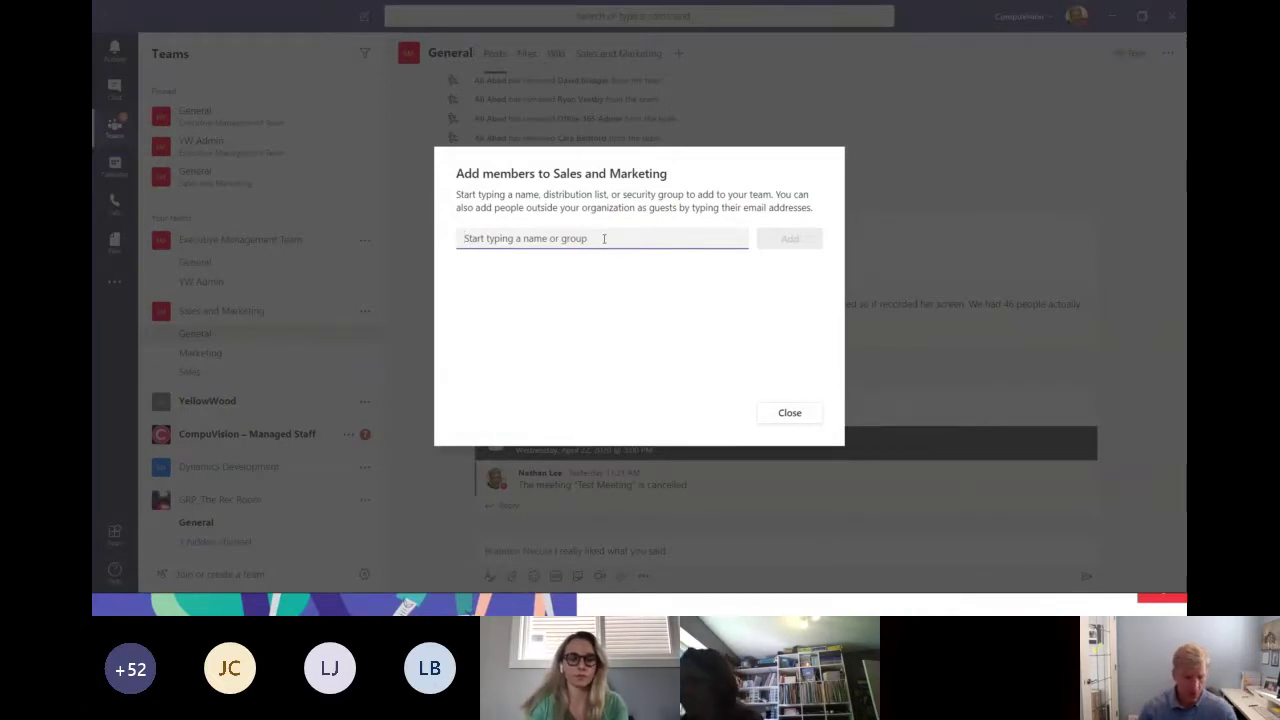
Look up a colleague by name, select the suggestion, then remove them from the field.
text(cara)
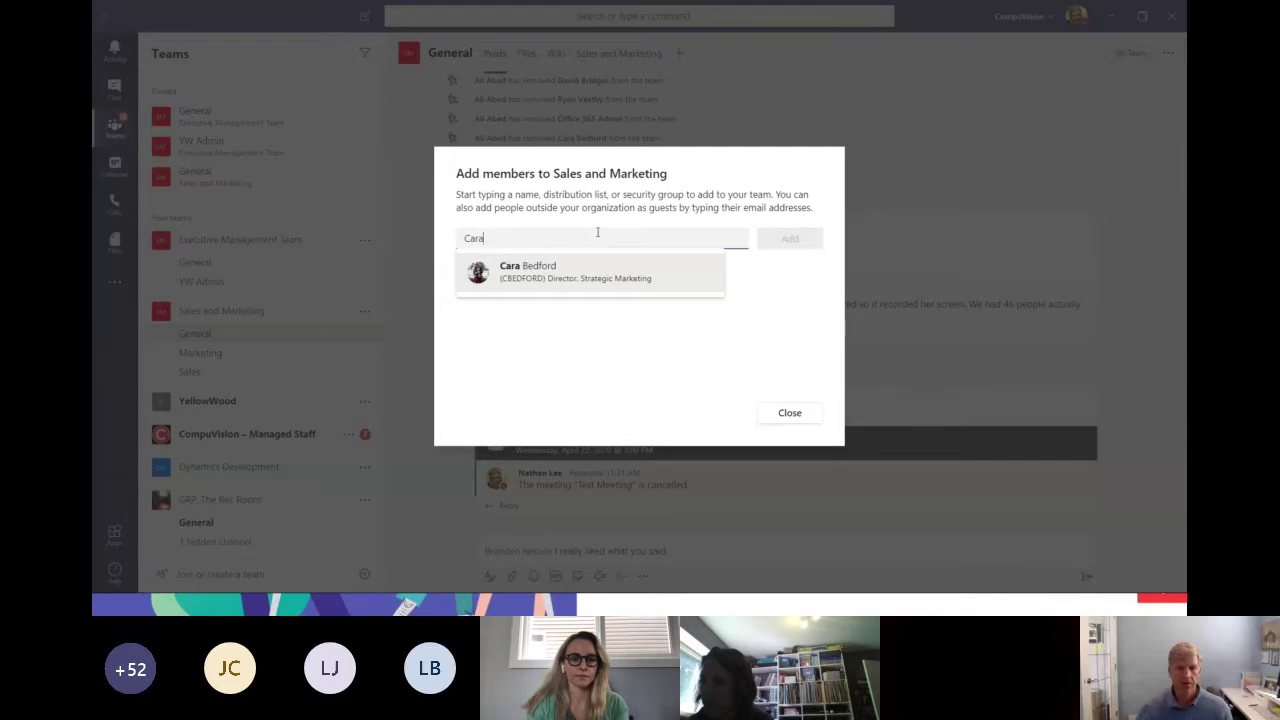
click(548, 270)
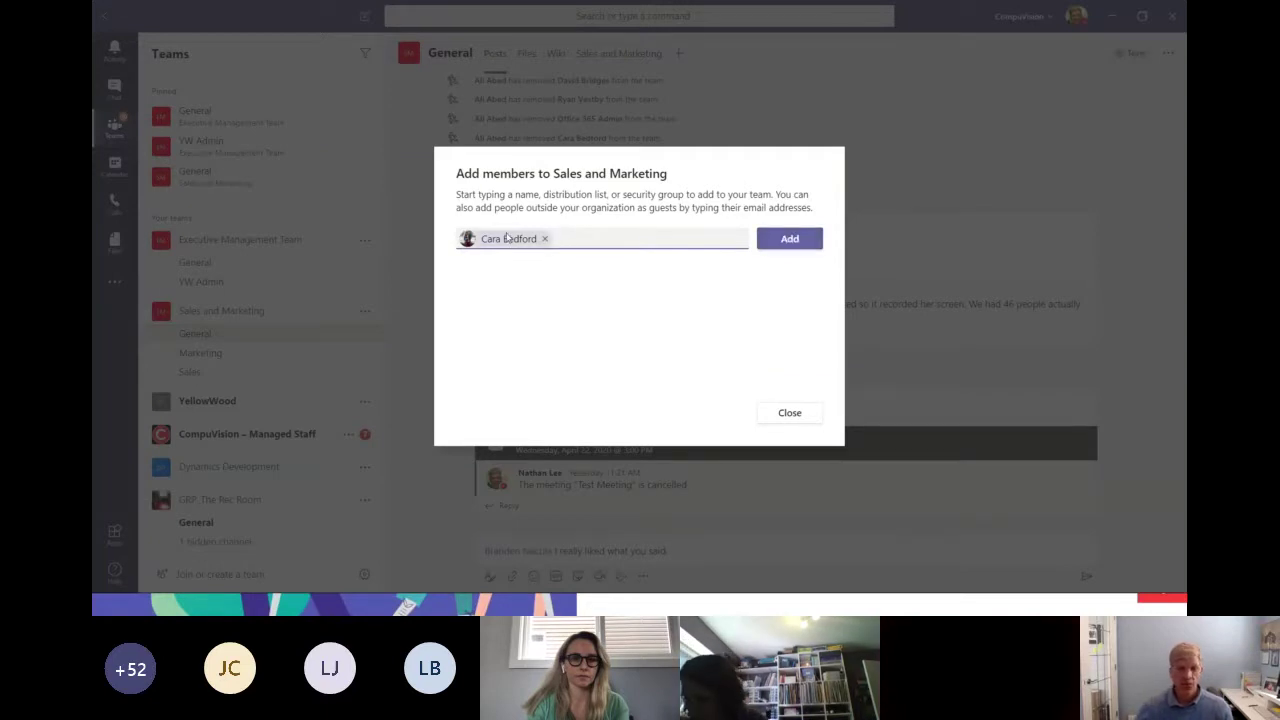
key(BackSpace)
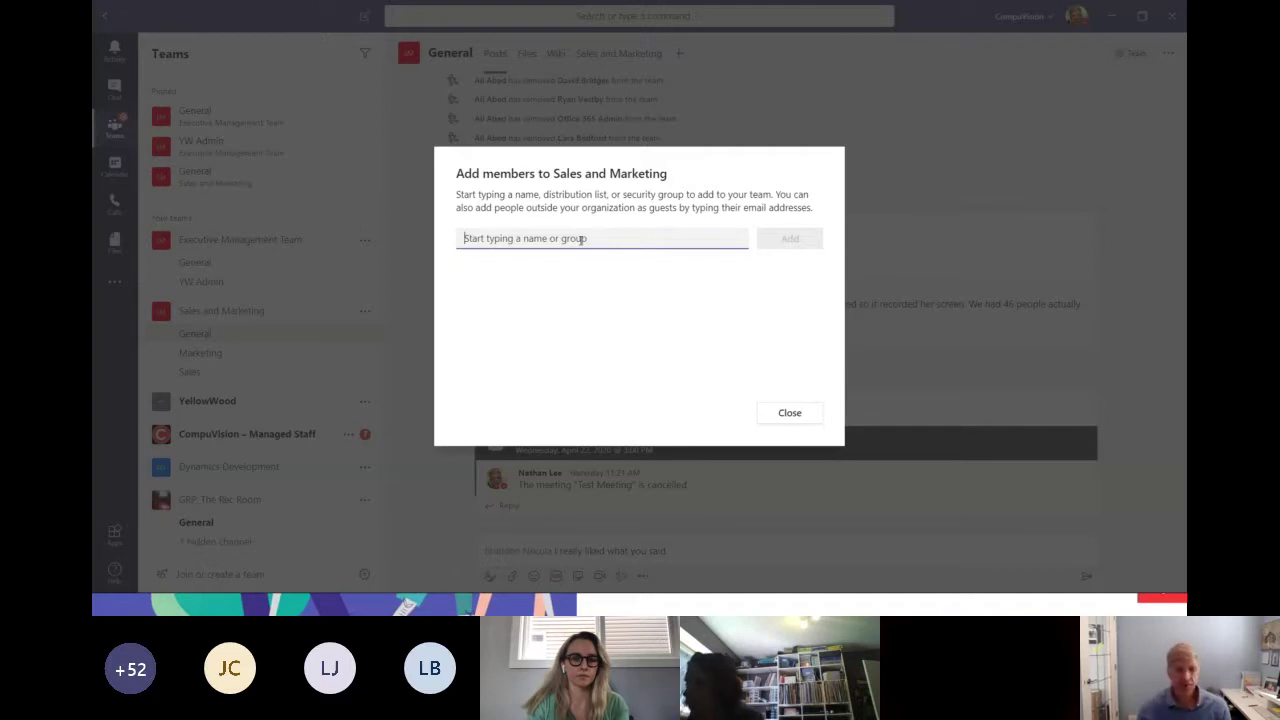
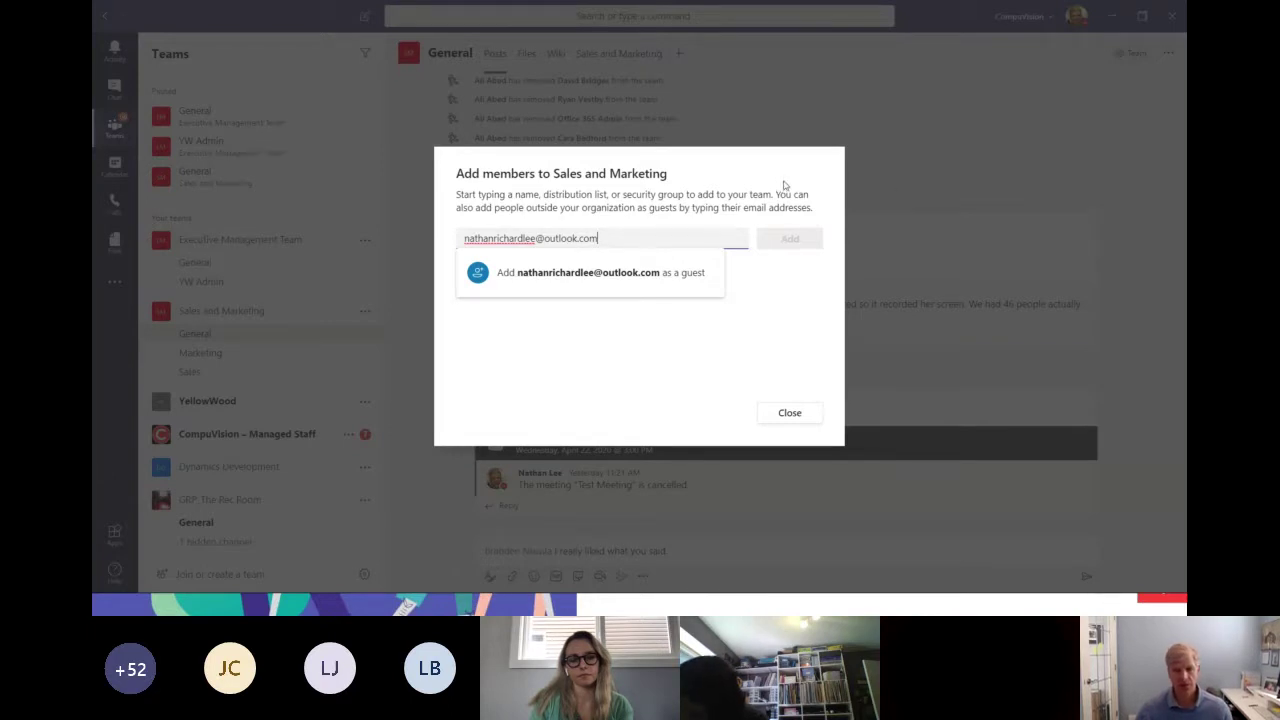
Enter a guest's e-mail address, then dismiss it and close the form without adding.
click(783, 285)
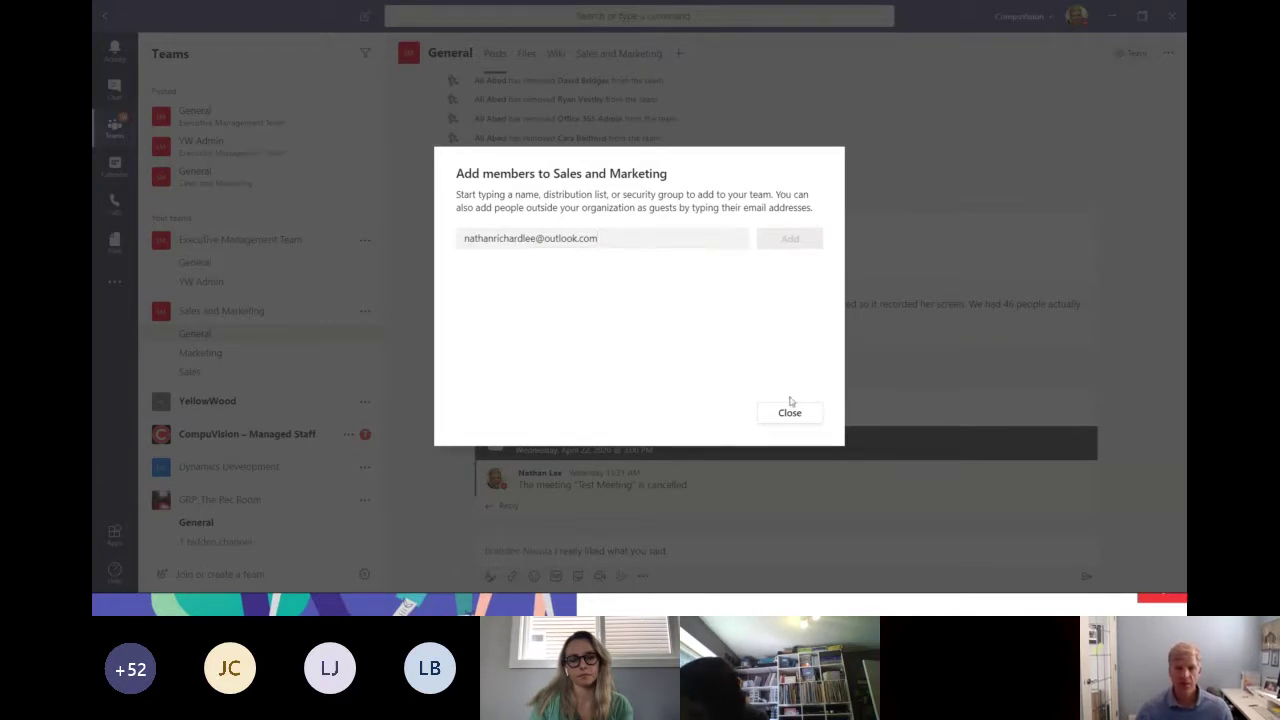
click(789, 412)
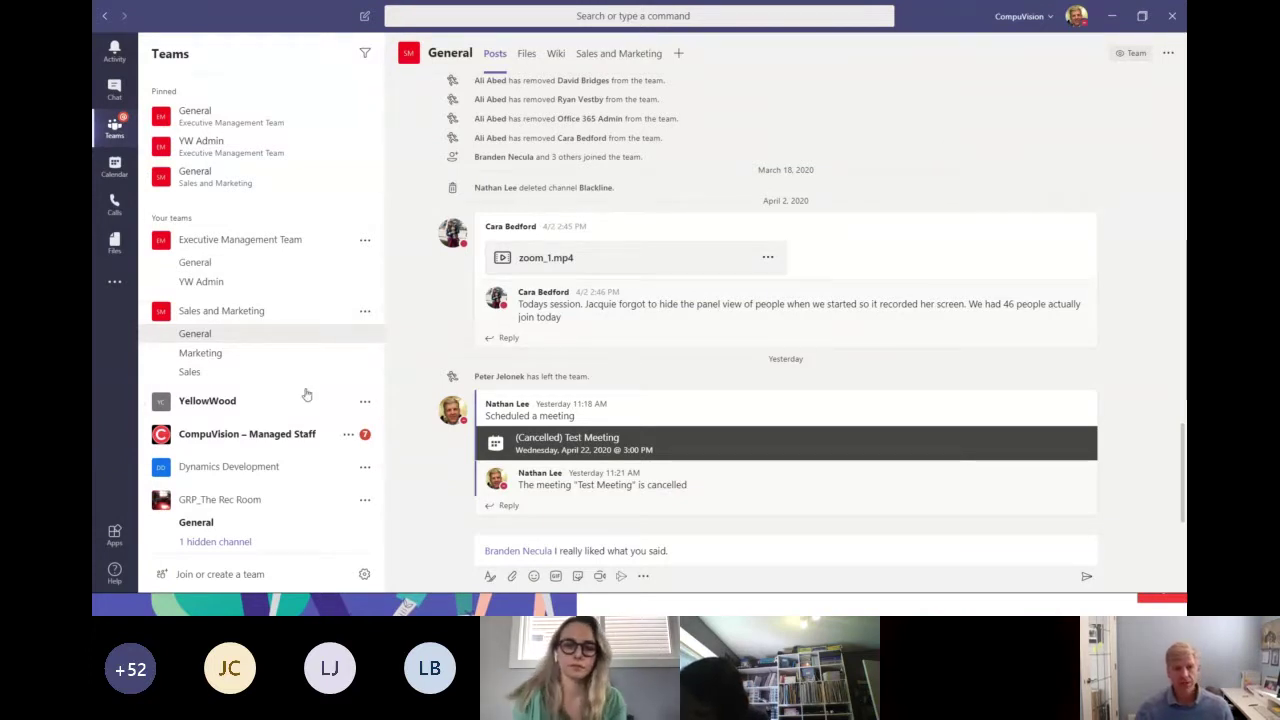
Open the More options menu for the Sales and Marketing team.
click(368, 314)
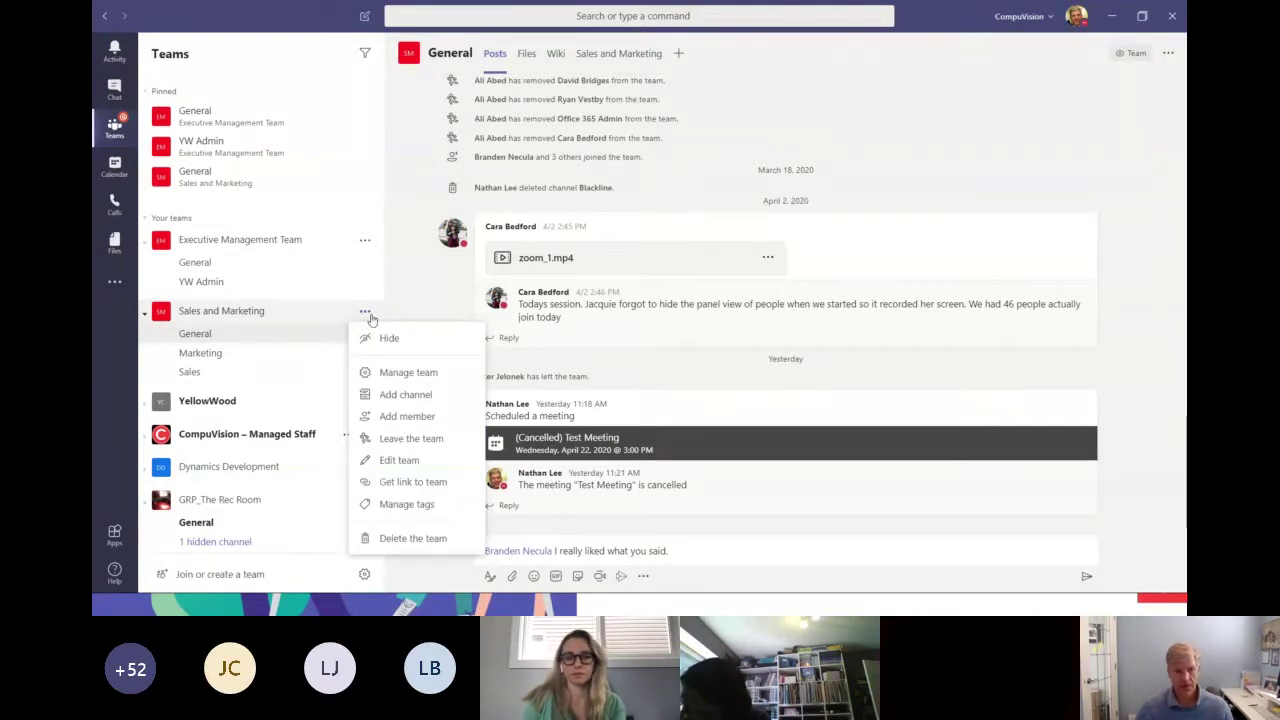
In Manage team, expand Members and guests, view a member's Role options unchanged, then return to General.
click(406, 373)
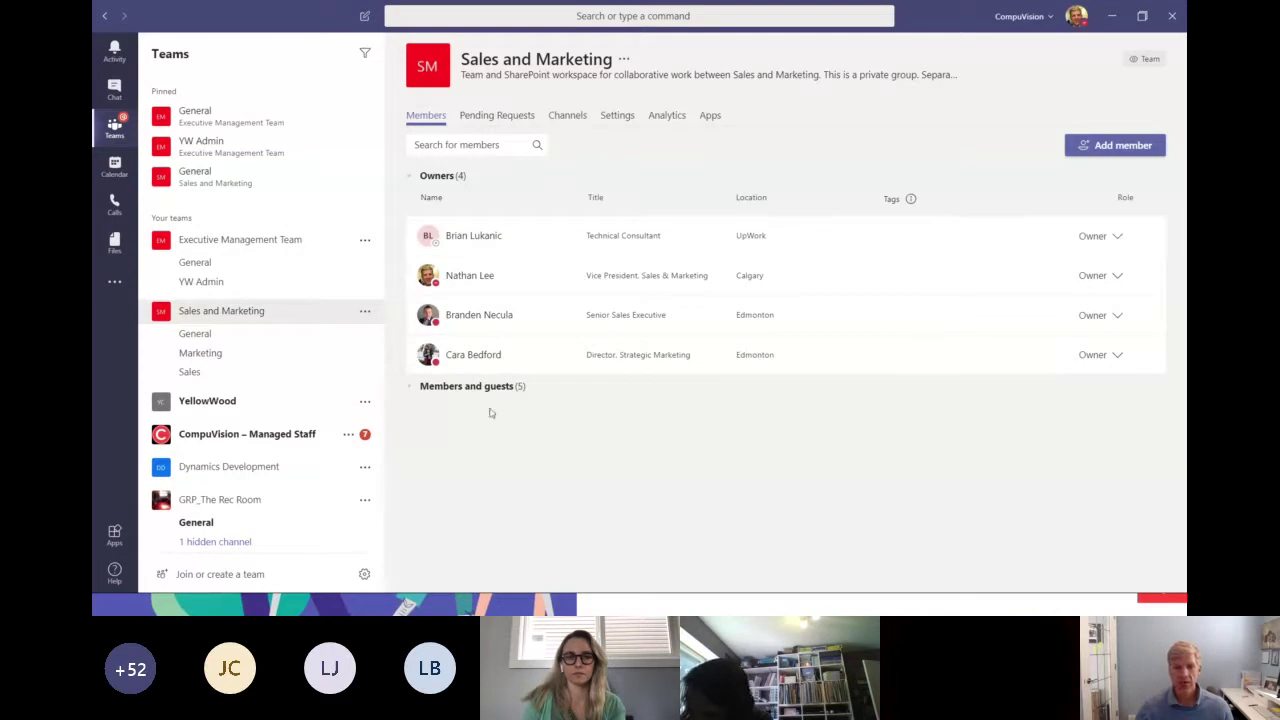
click(411, 390)
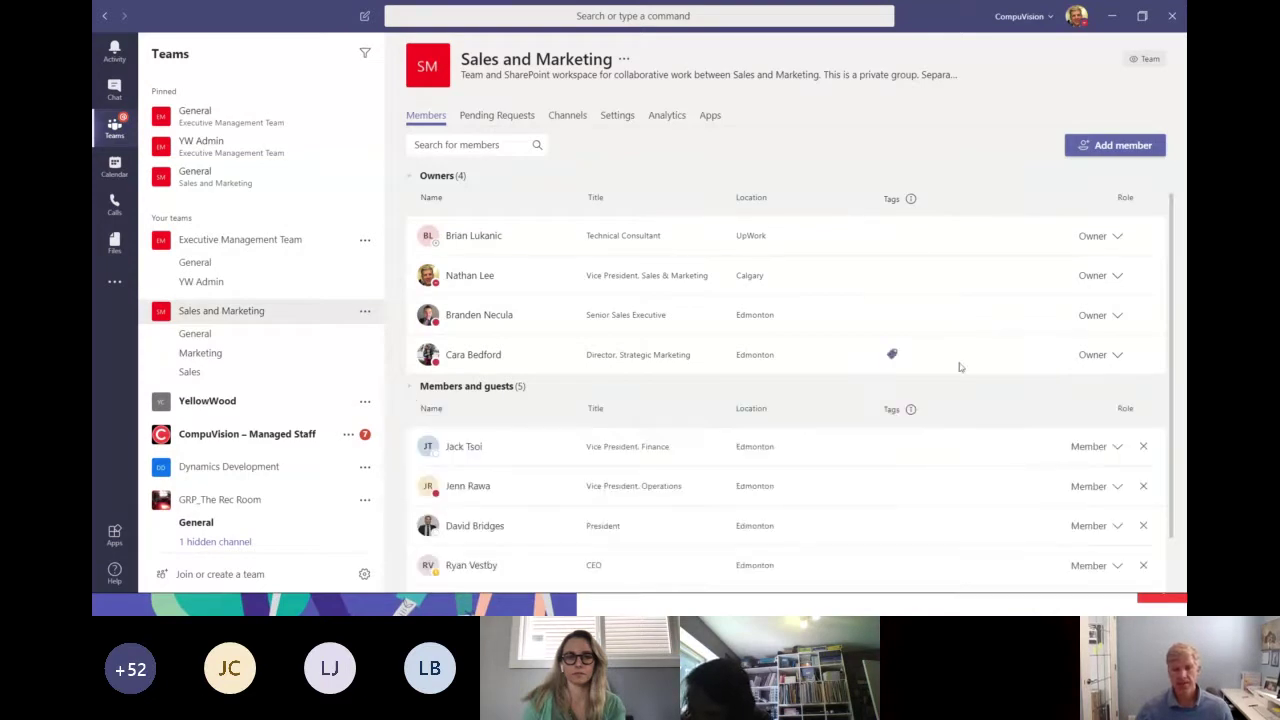
scroll(962, 482, down, 1)
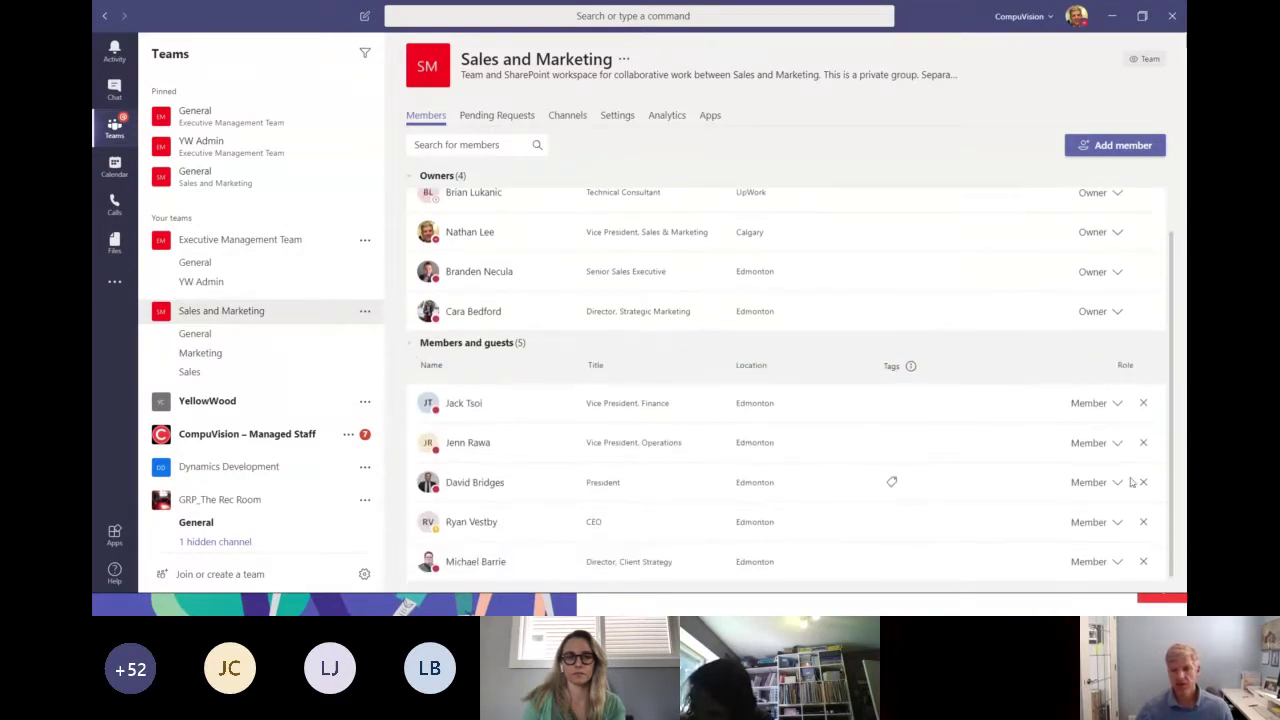
click(1118, 444)
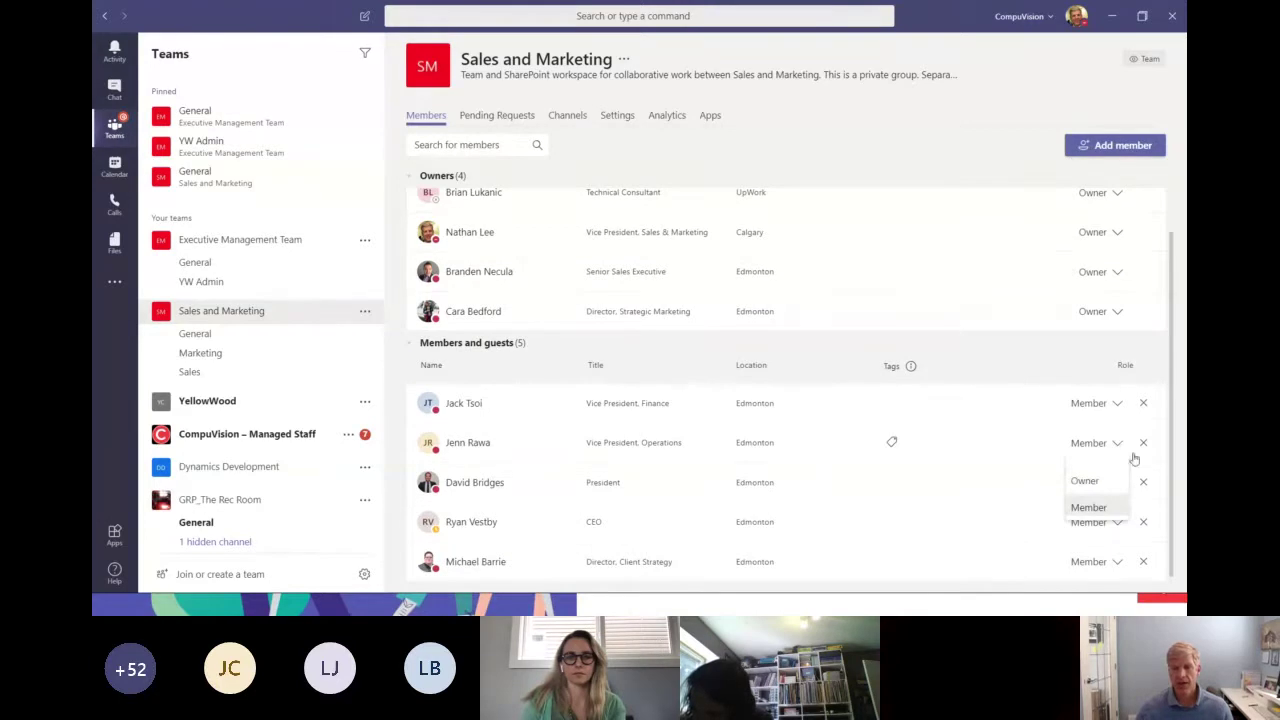
mouse_move(910, 365)
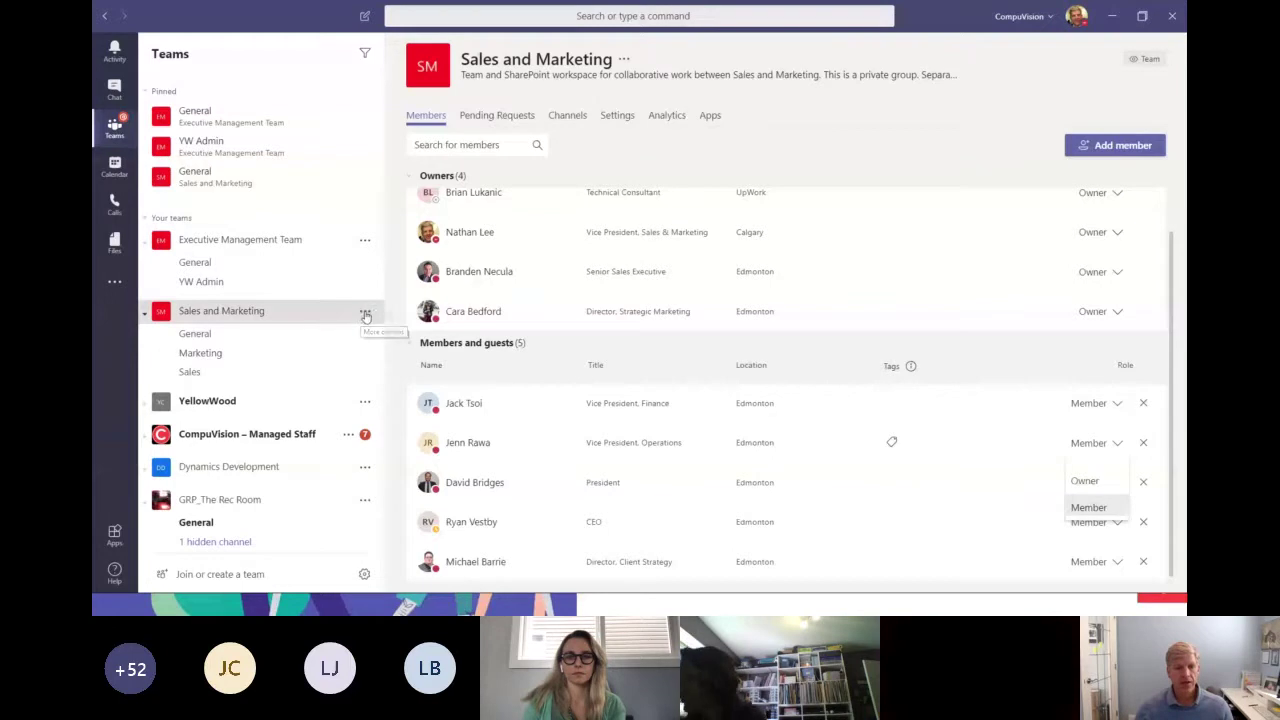
click(205, 325)
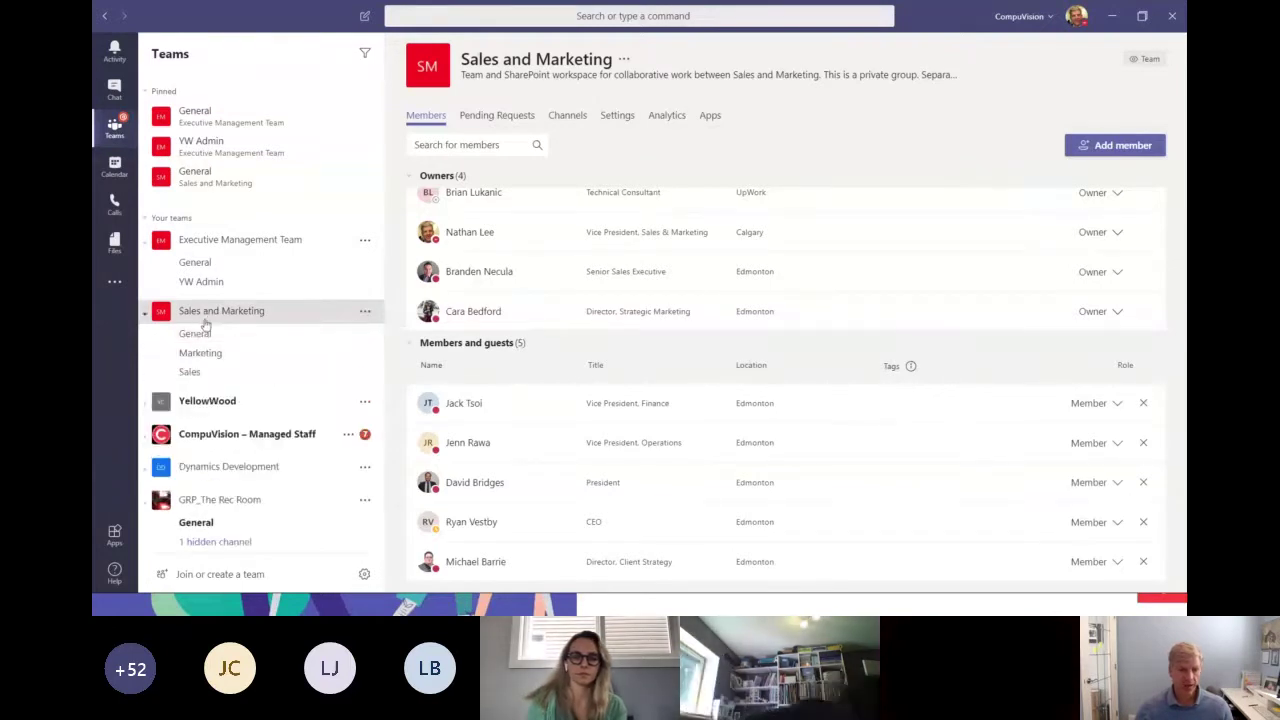
click(200, 332)
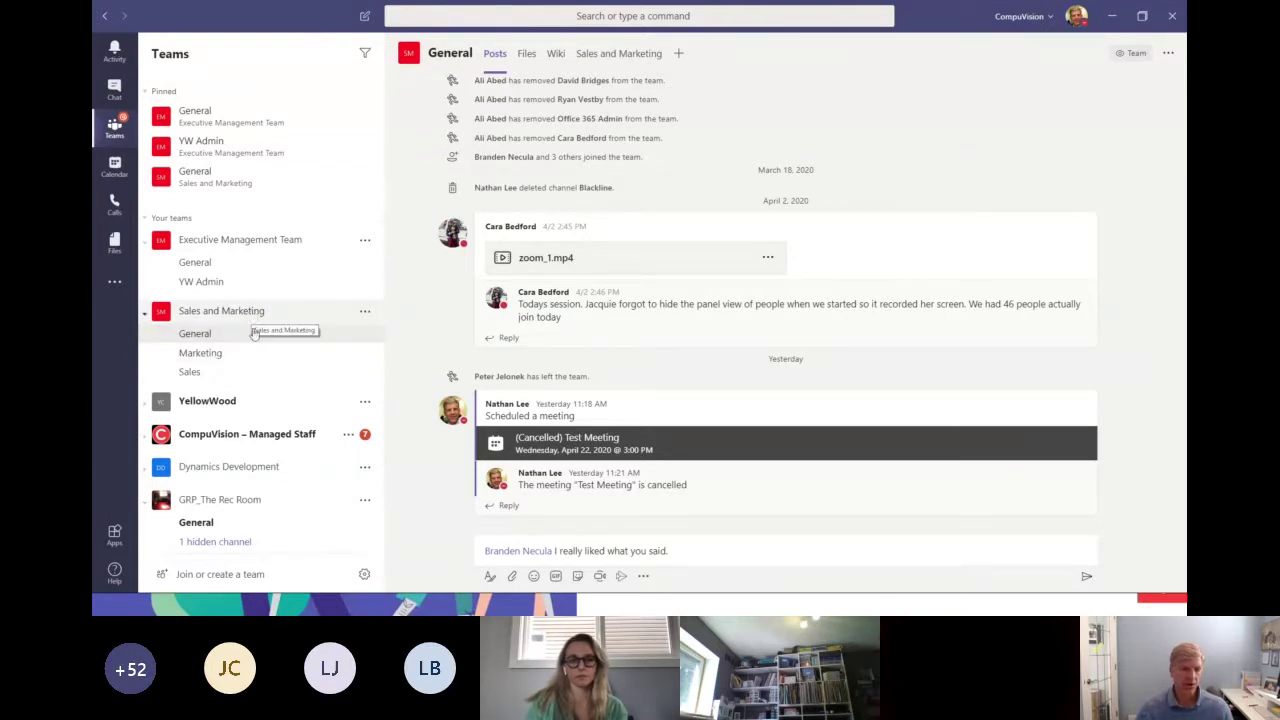
Browse the Marketing and Sales channels, settle on Marketing, and open the team's More options menu.
click(200, 356)
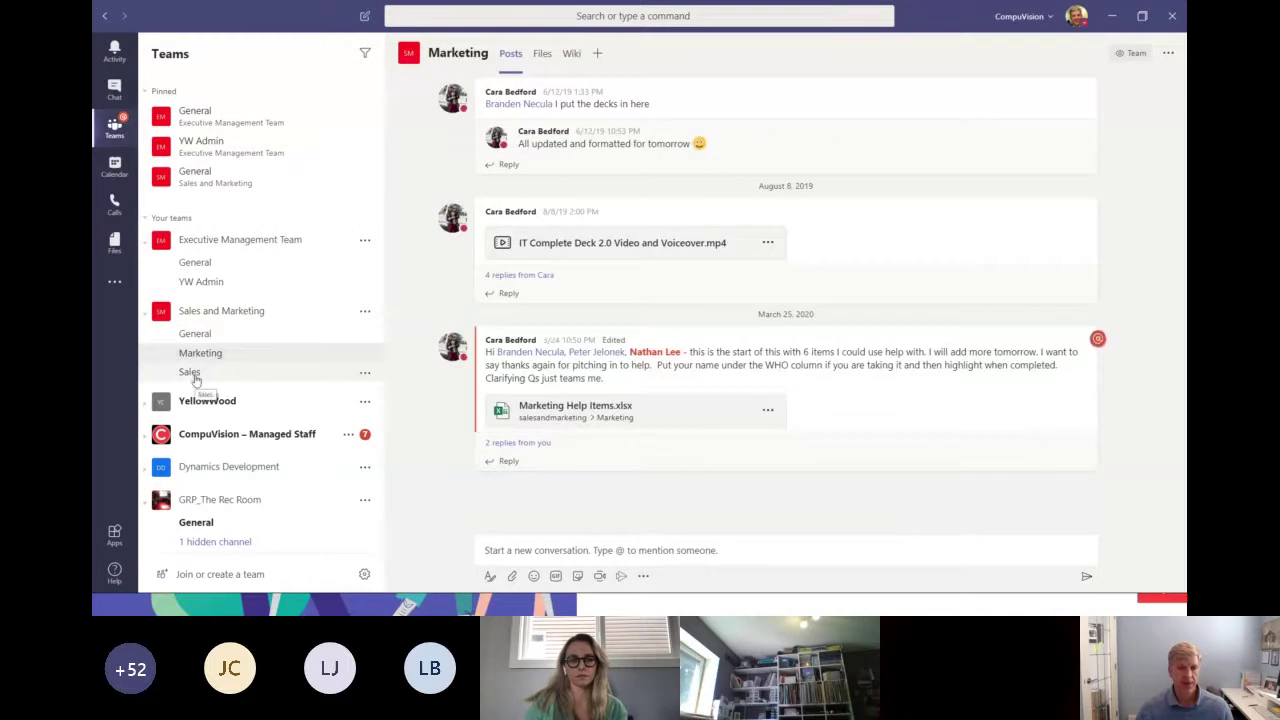
click(195, 379)
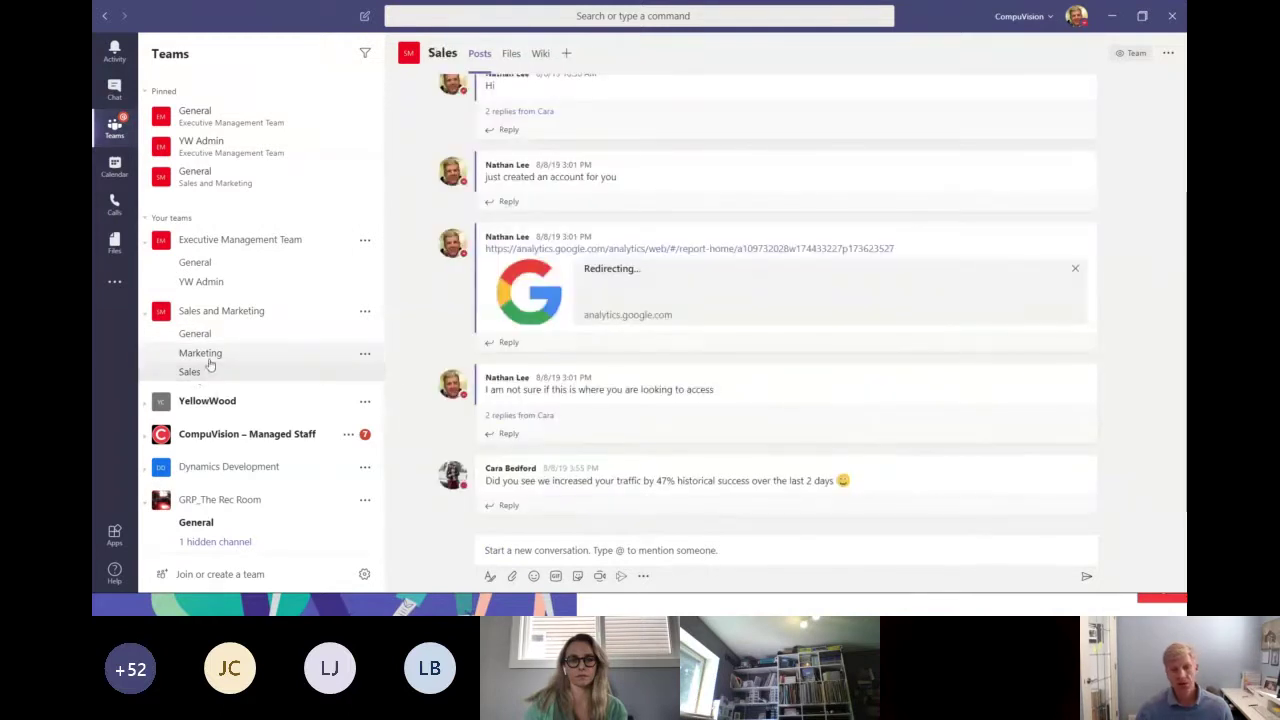
click(211, 362)
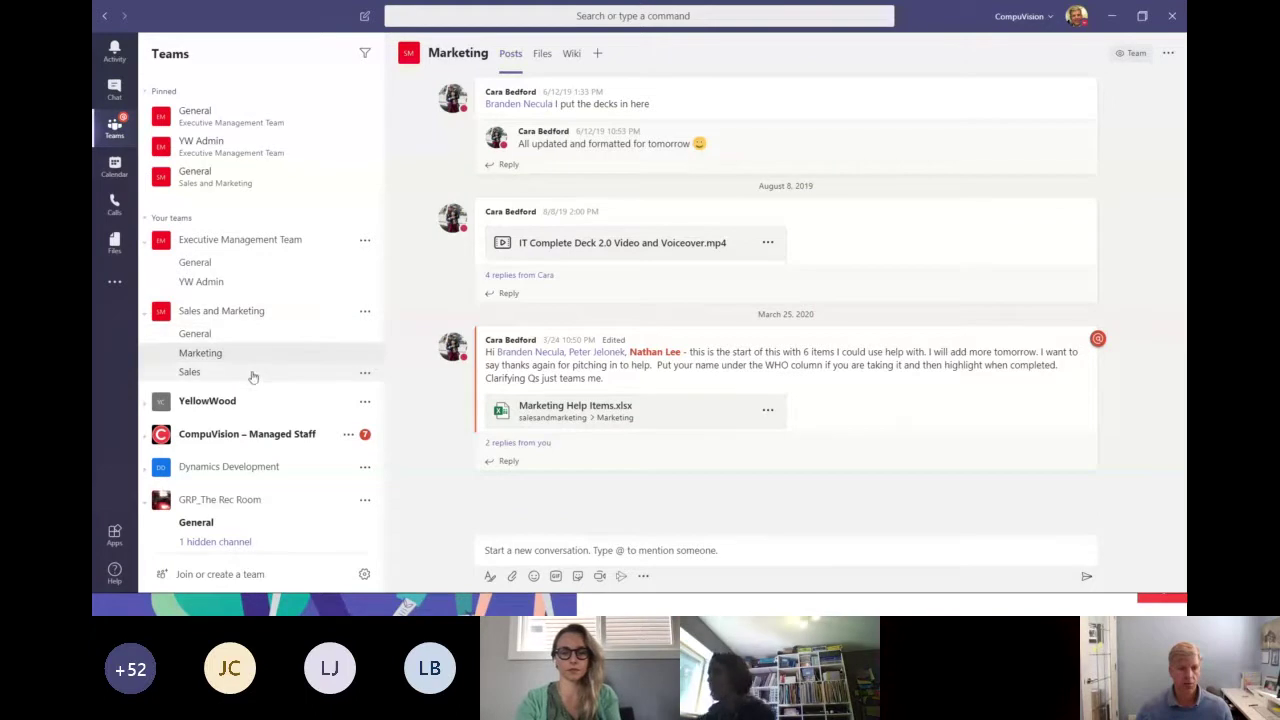
click(366, 312)
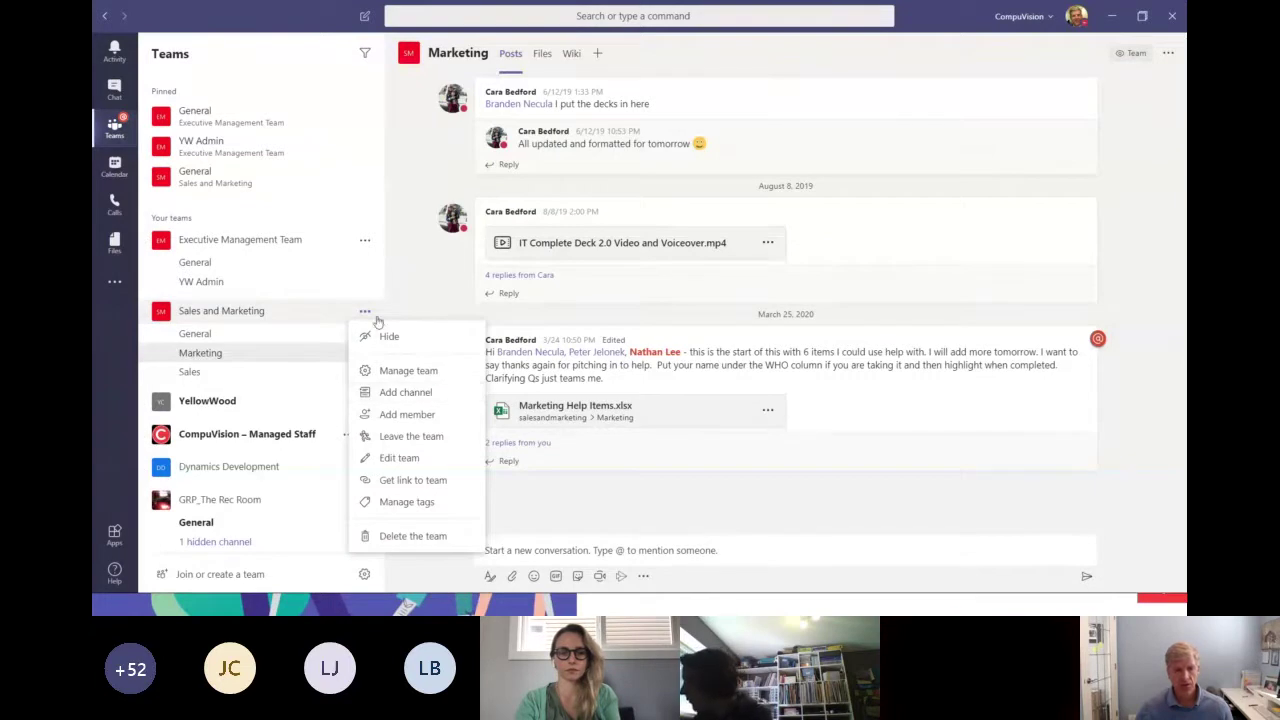
click(412, 396)
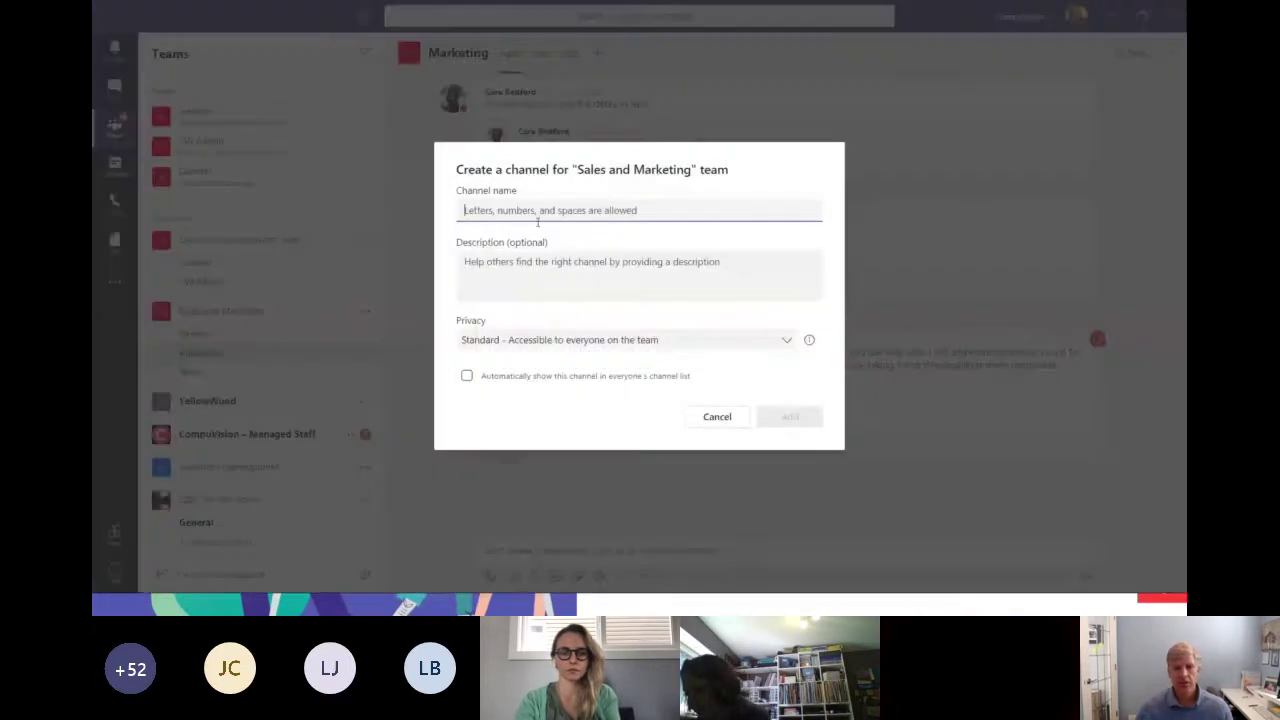
click(546, 280)
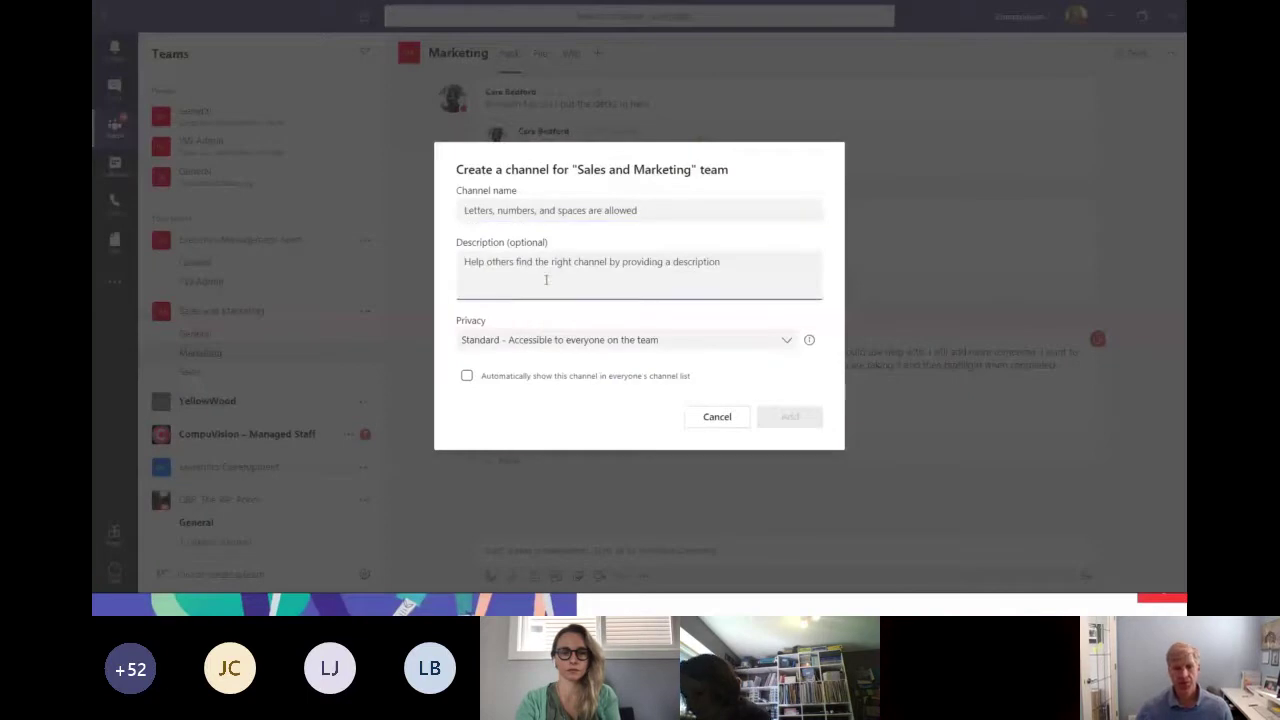
click(787, 341)
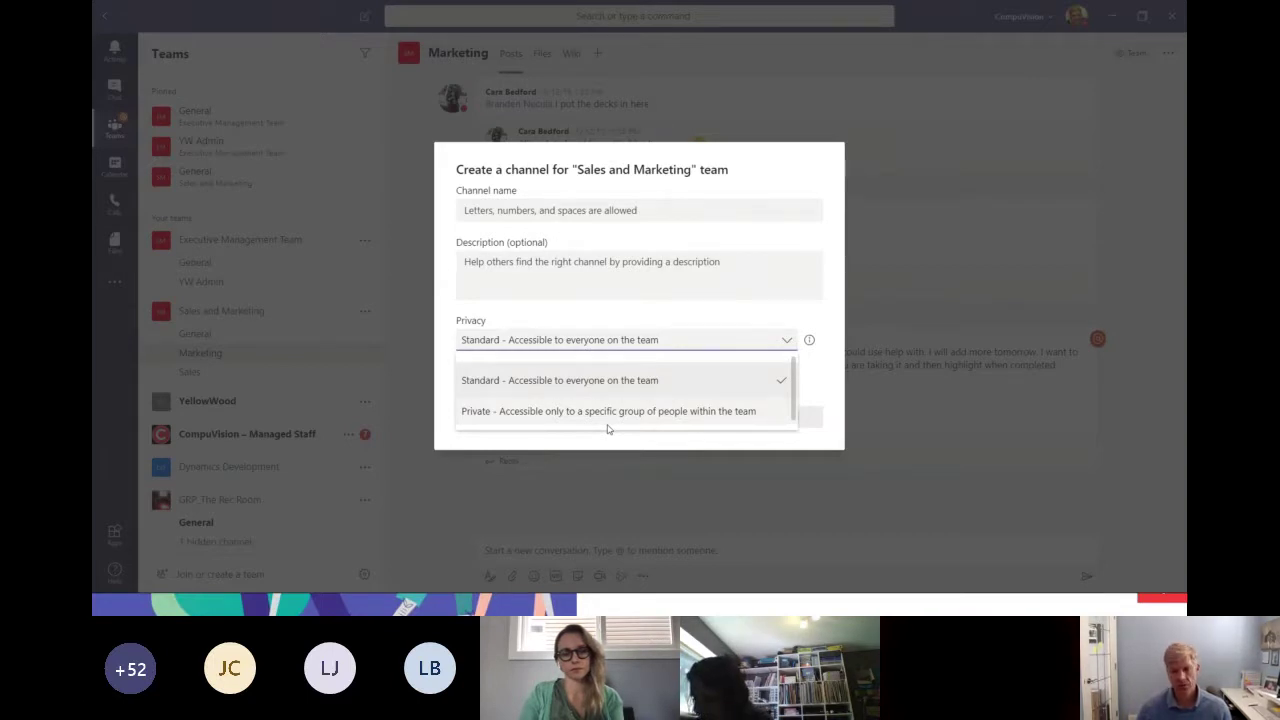
click(637, 316)
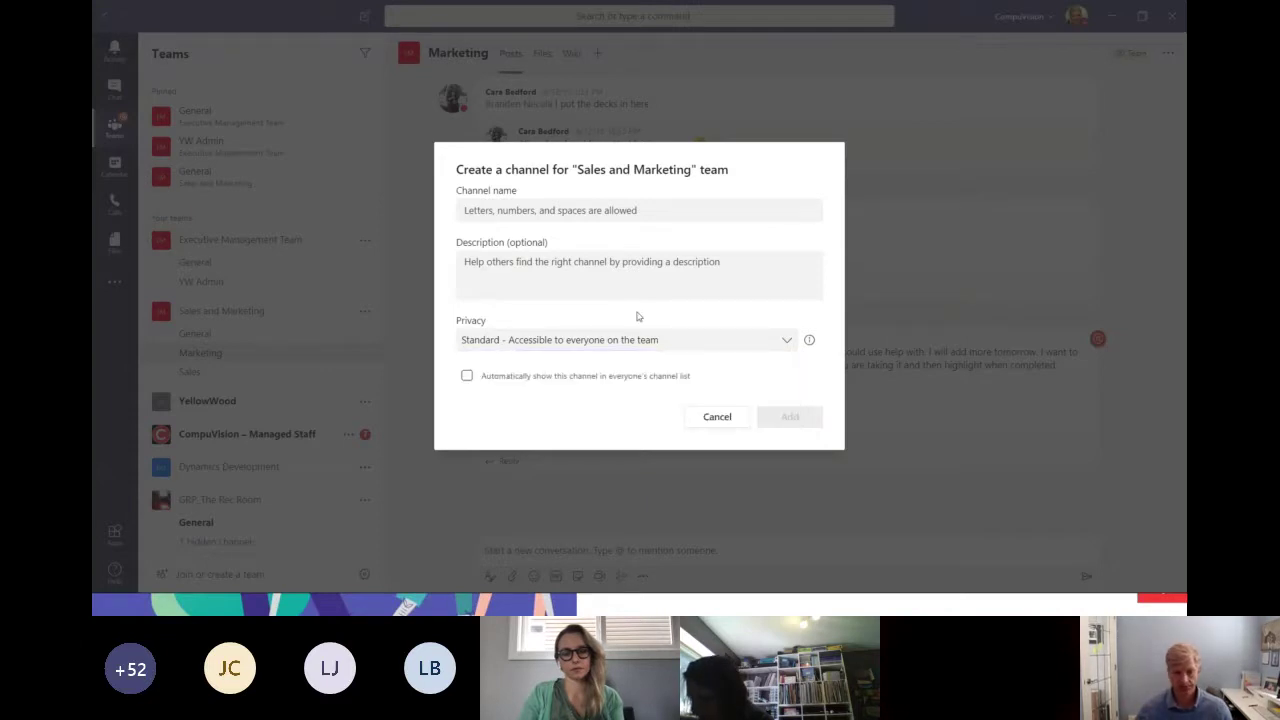
click(712, 418)
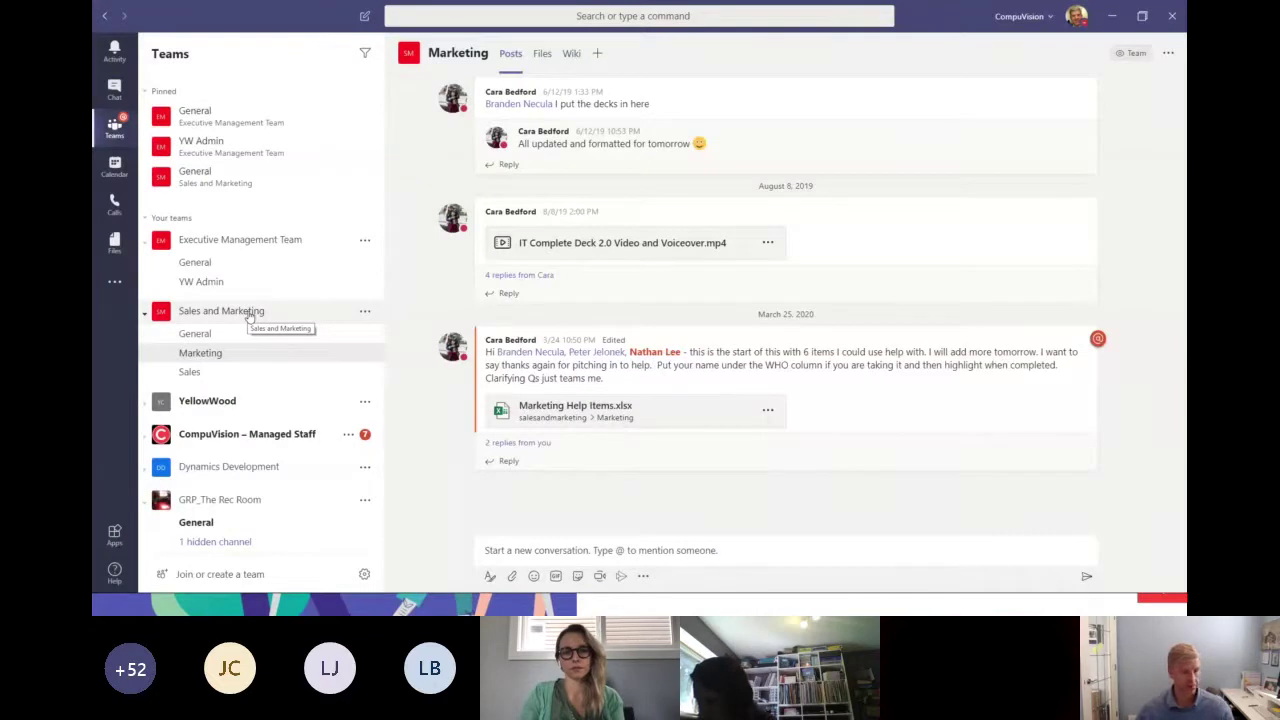
Advance the PowerPoint slideshow to slide 5, 'Chat and make Calls', then return to Teams.
key(alt+Tab)
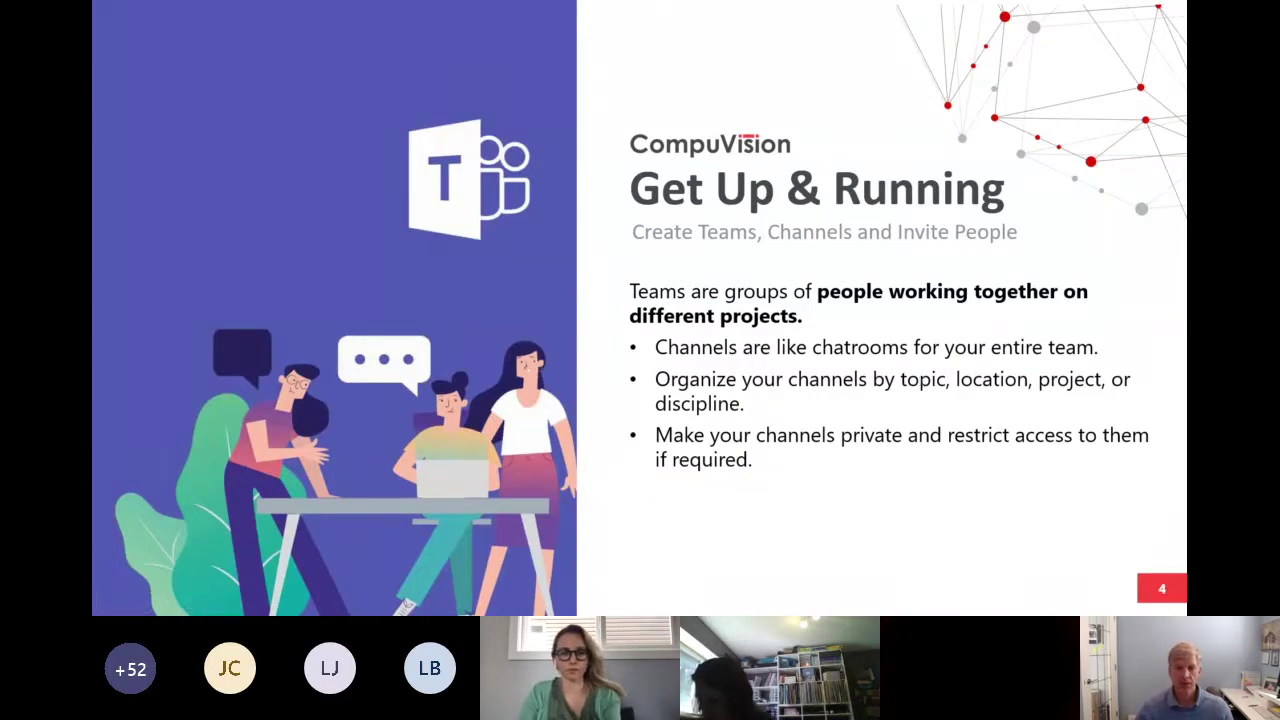
click(799, 361)
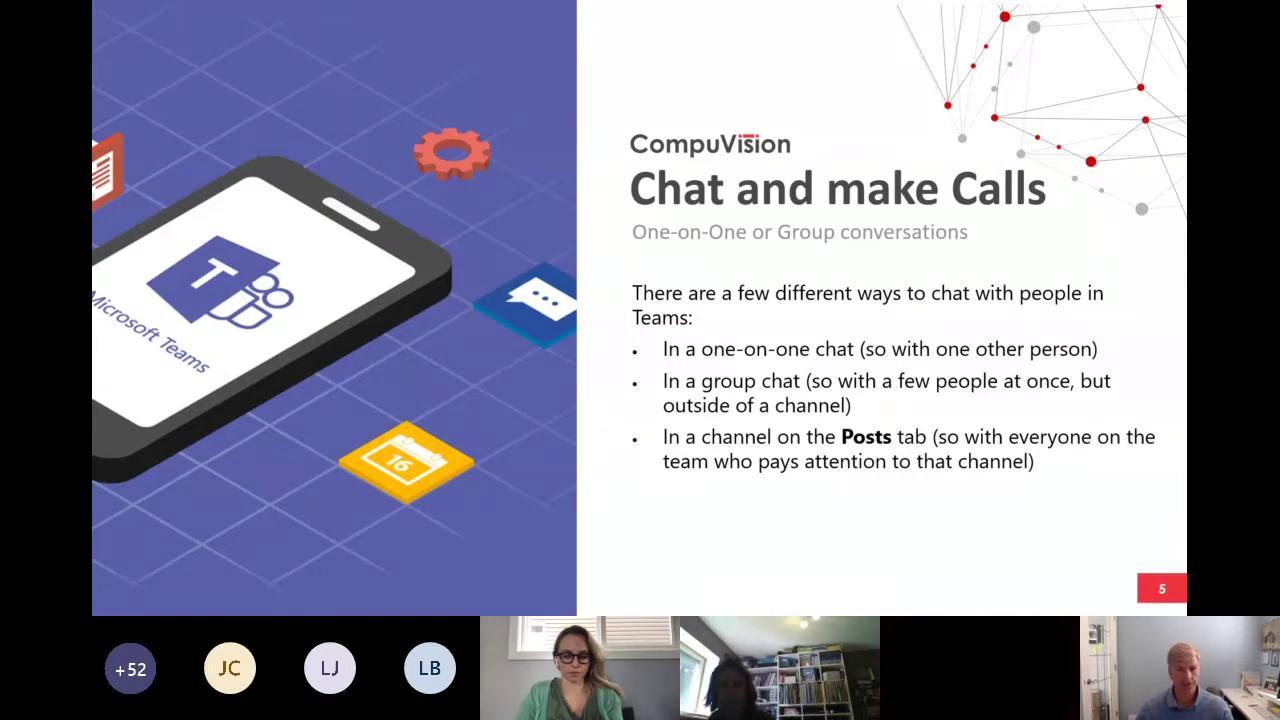
key(alt+Tab)
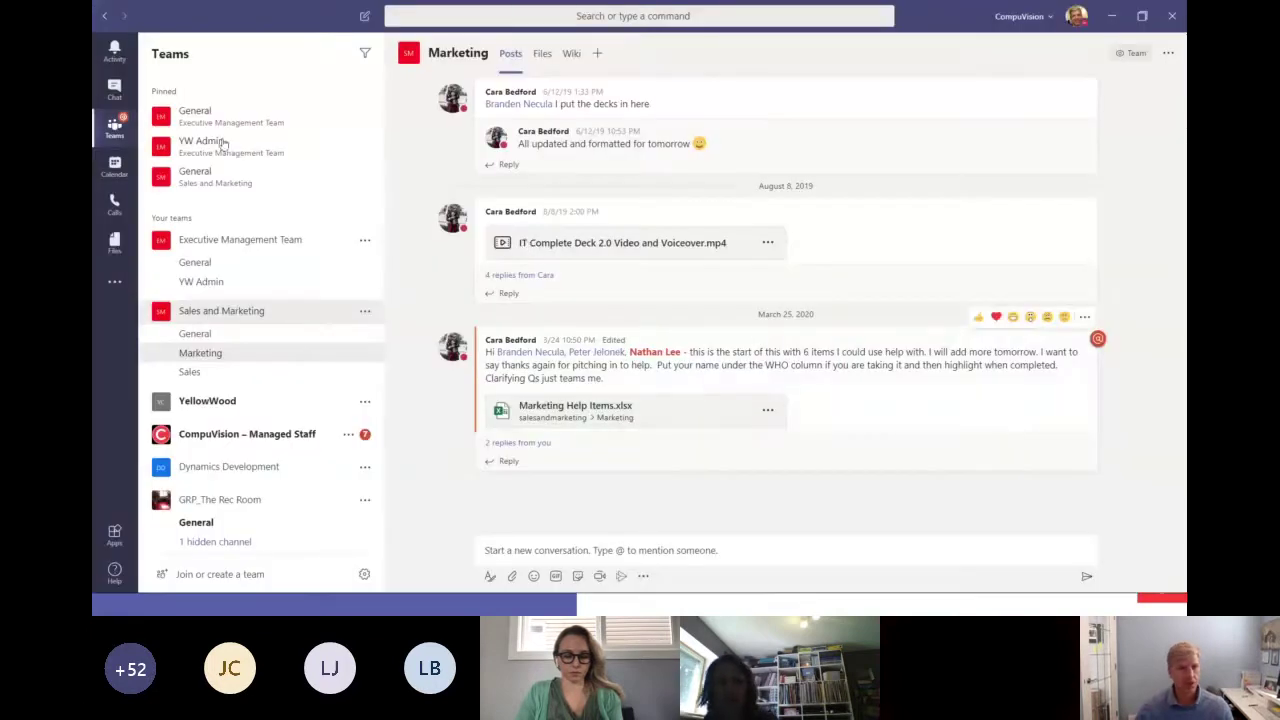
Go to Chat and select the colleague's one-on-one conversation containing the GIF messages.
click(116, 92)
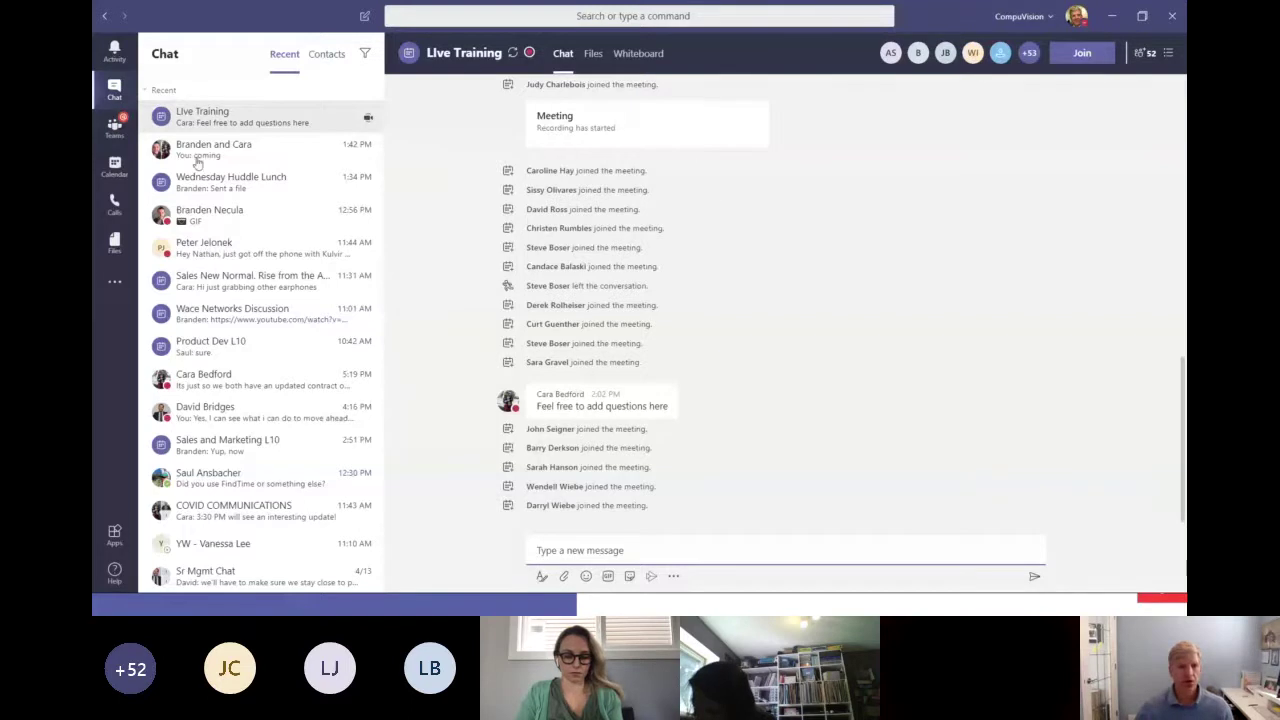
click(114, 90)
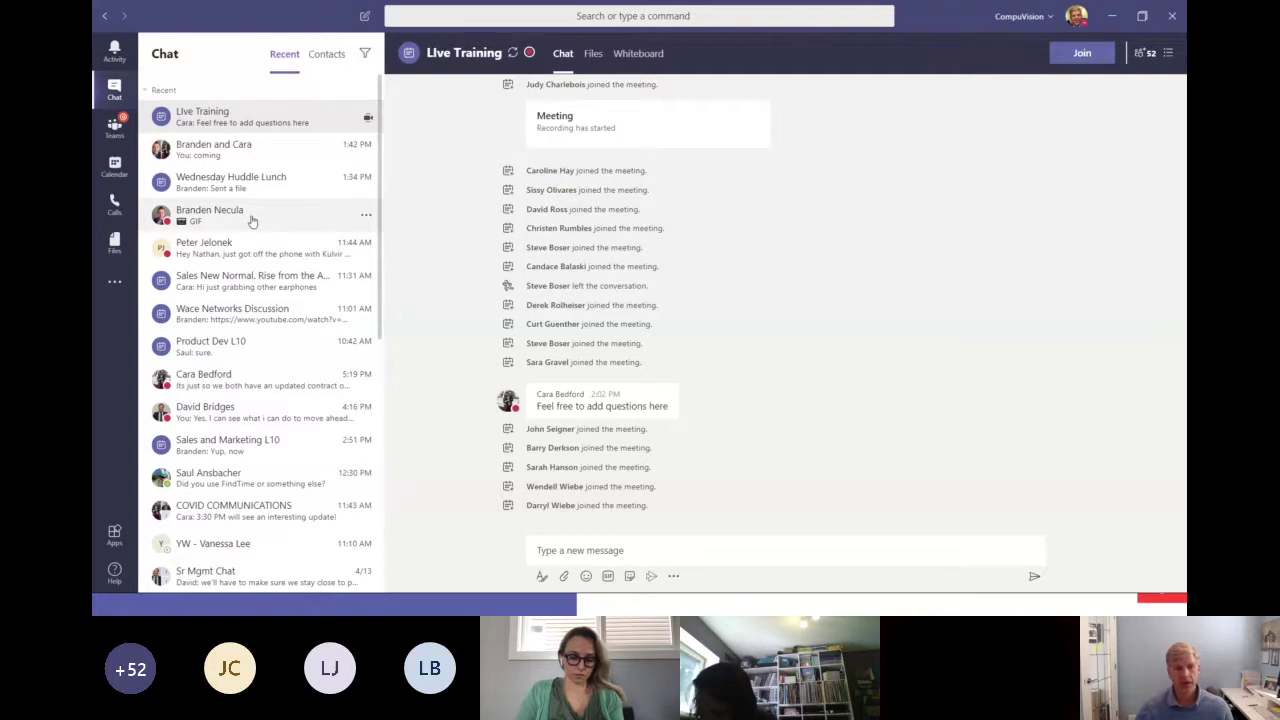
click(252, 221)
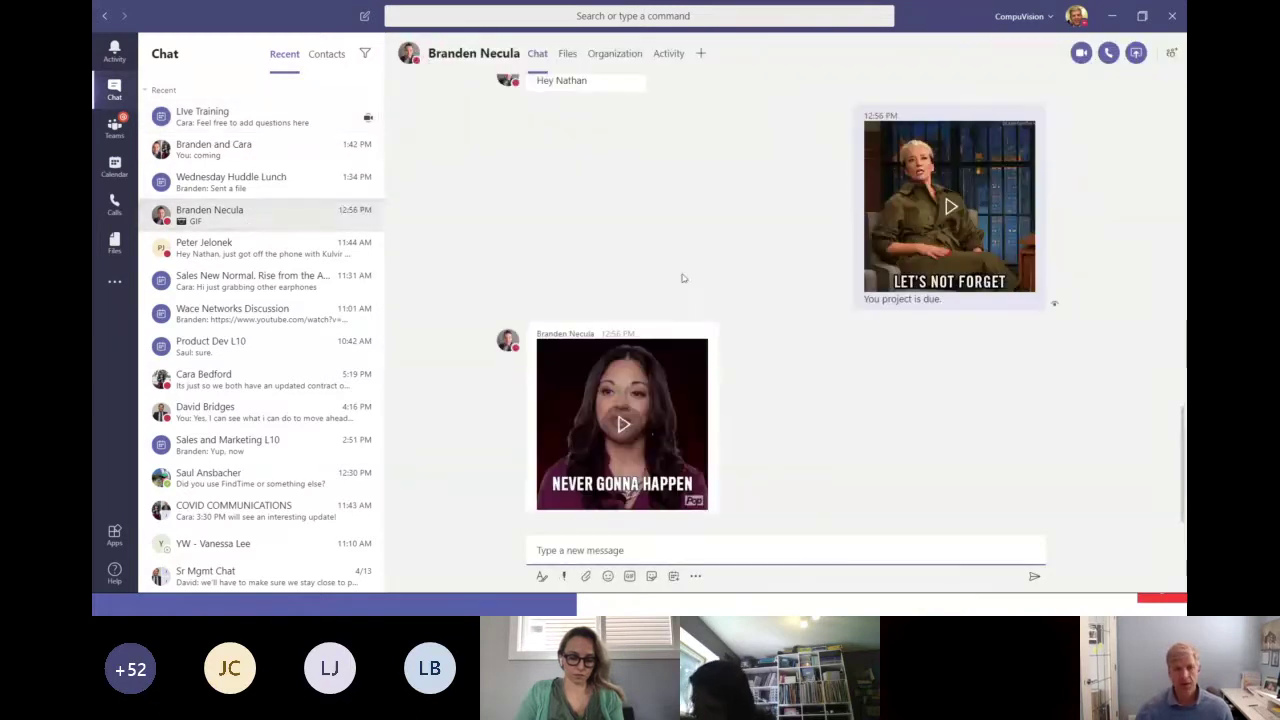
scroll(683, 278, up, 1)
scroll(683, 278, up, 10)
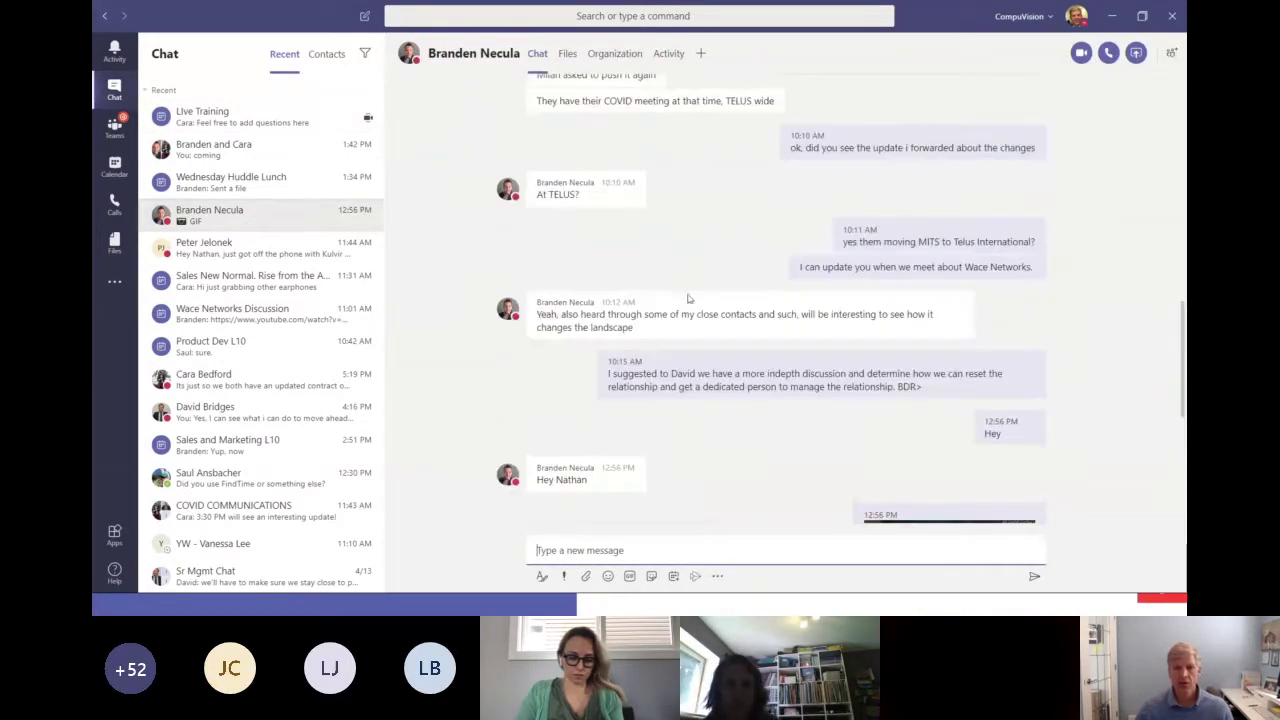
scroll(690, 304, up, 3)
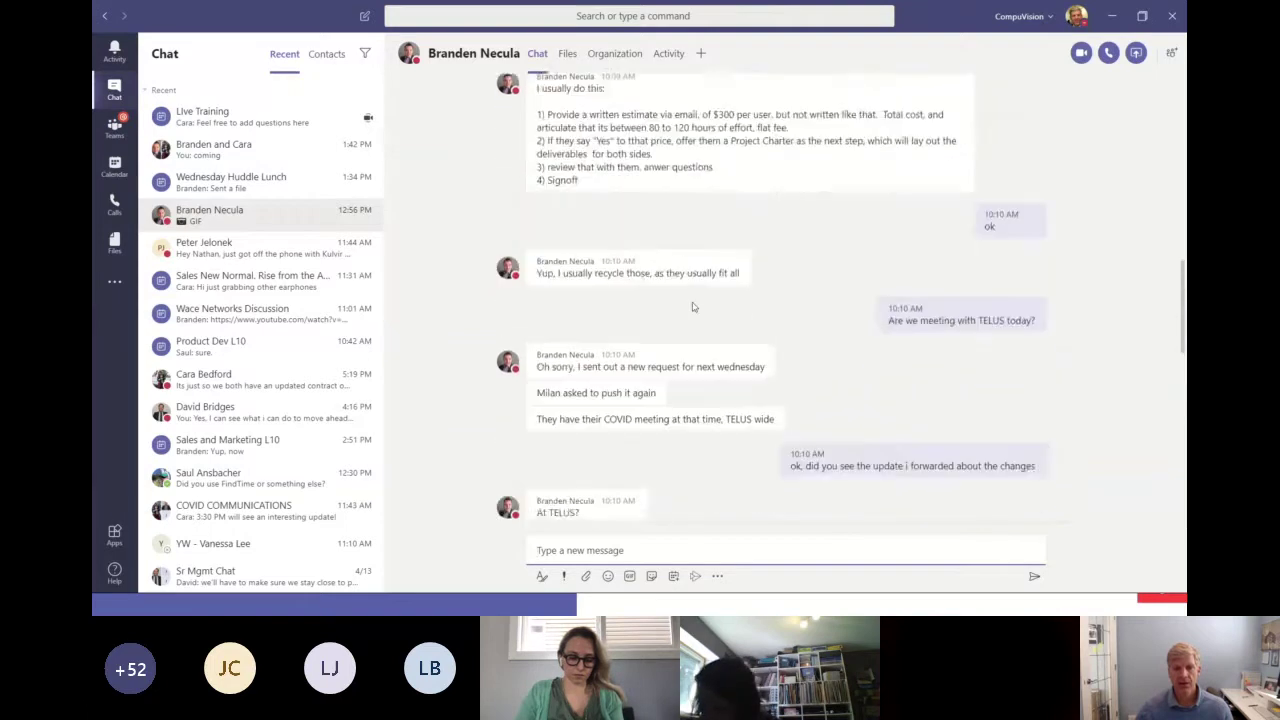
scroll(692, 307, down, 4)
scroll(692, 307, down, 5)
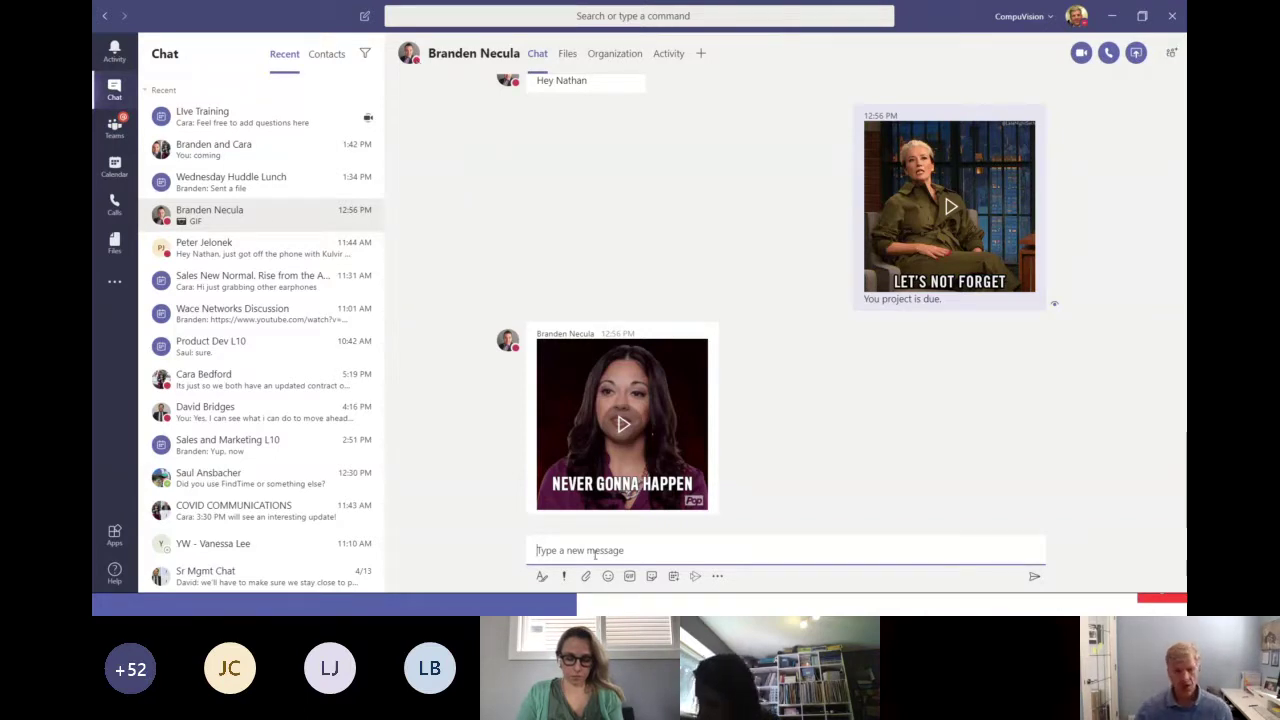
Send 'Hey' to the colleague and expand the compose box into the formatting editor.
text(Hey)
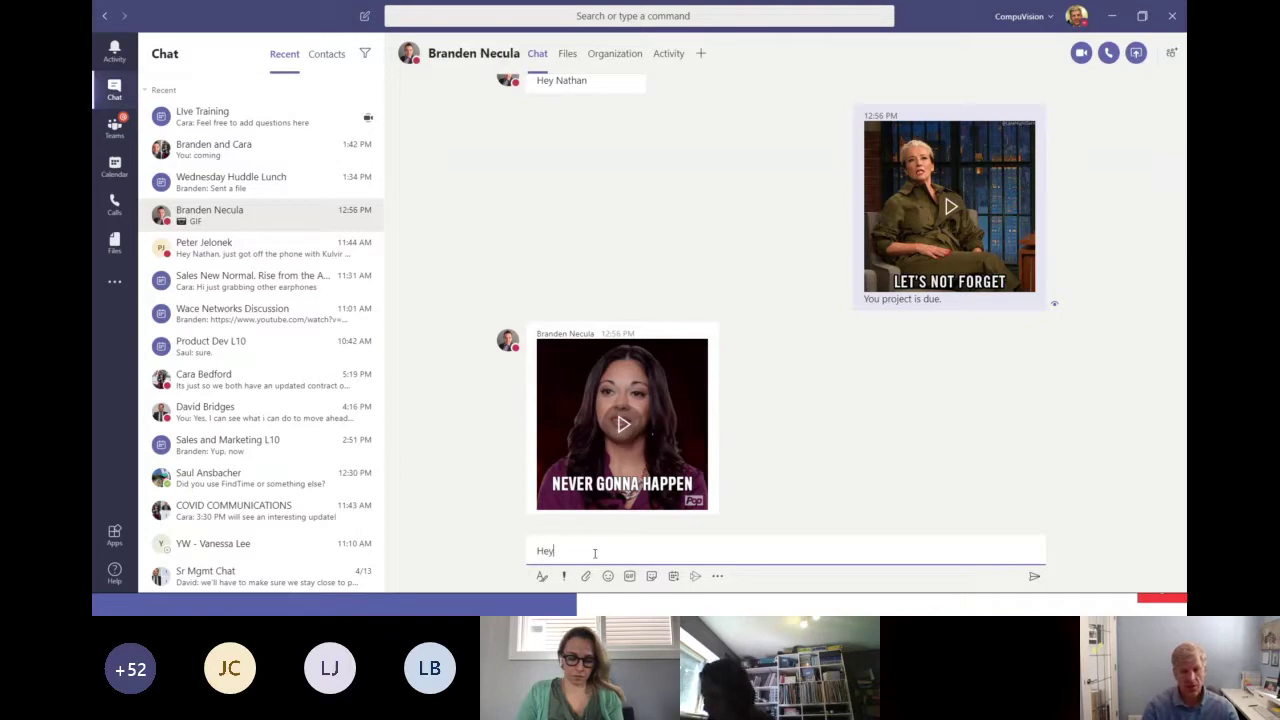
key(Return)
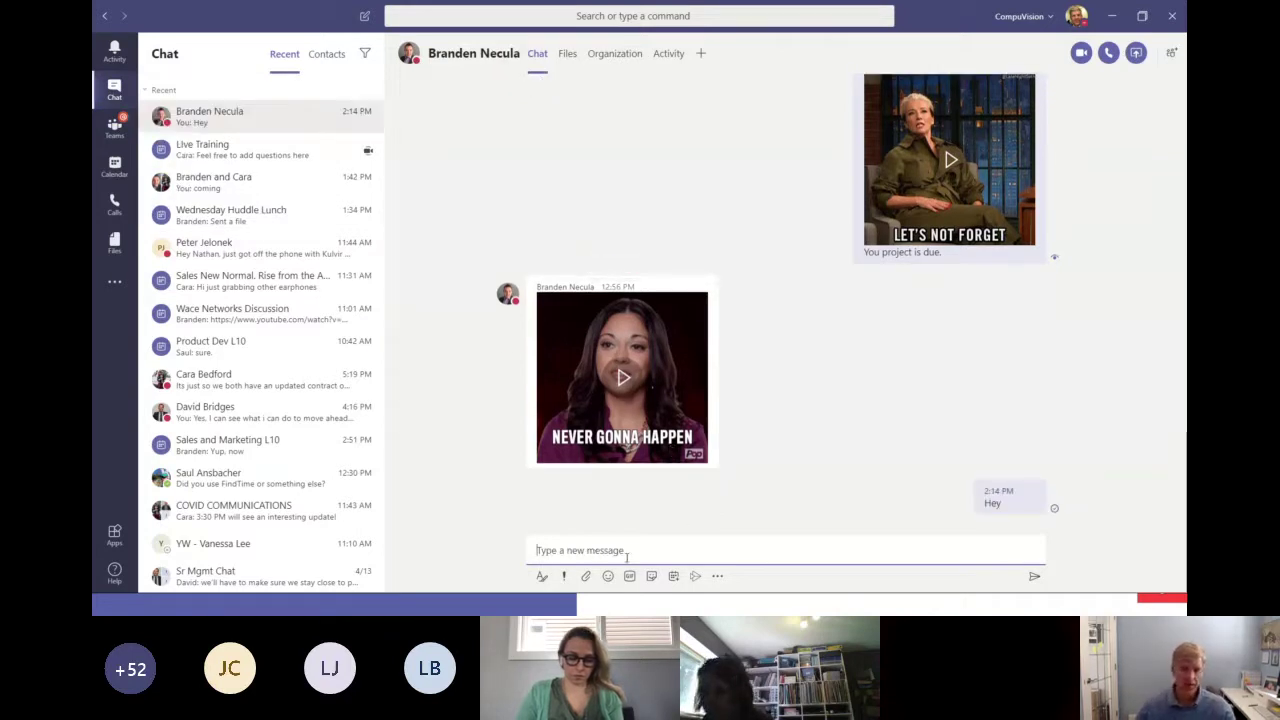
click(541, 578)
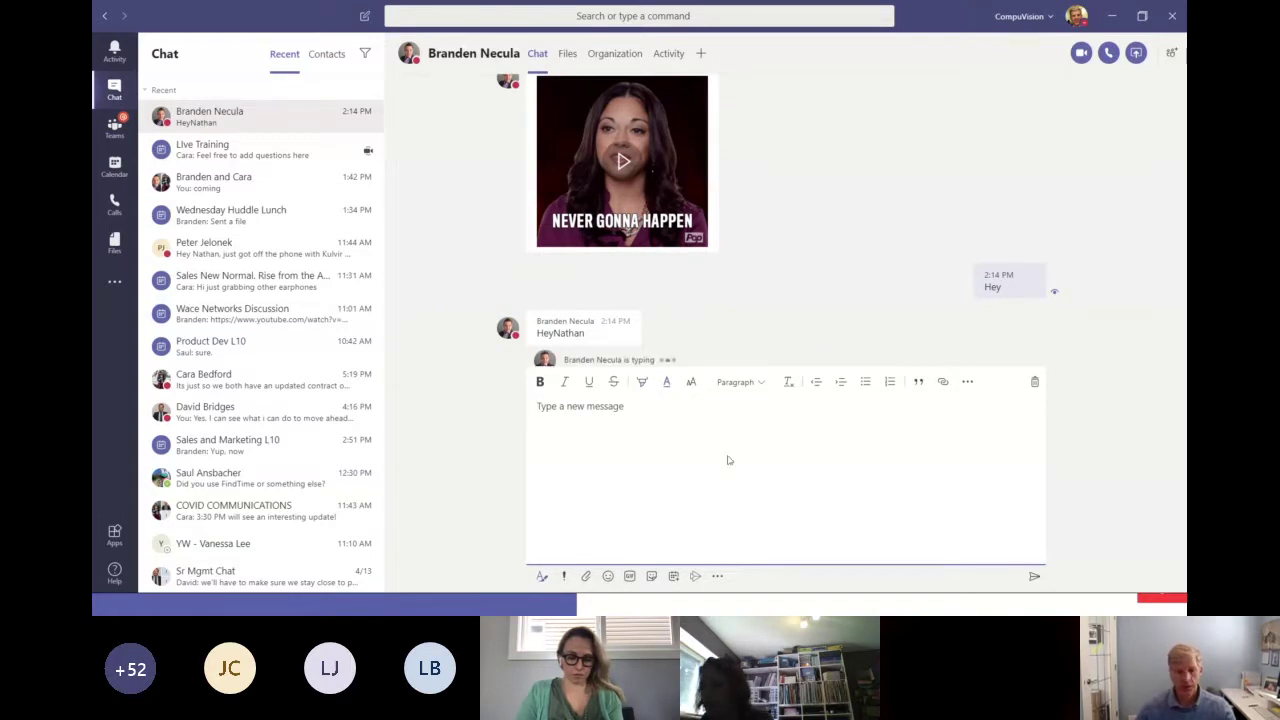
click(608, 578)
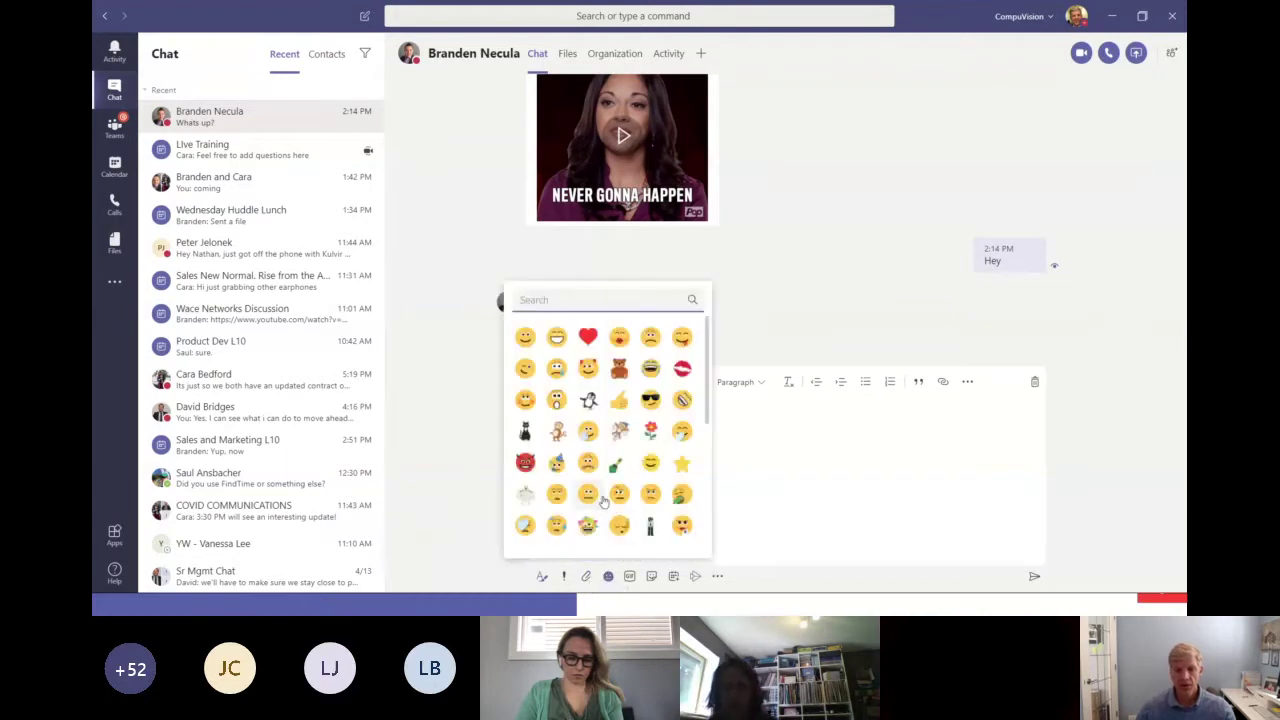
click(731, 503)
click(629, 576)
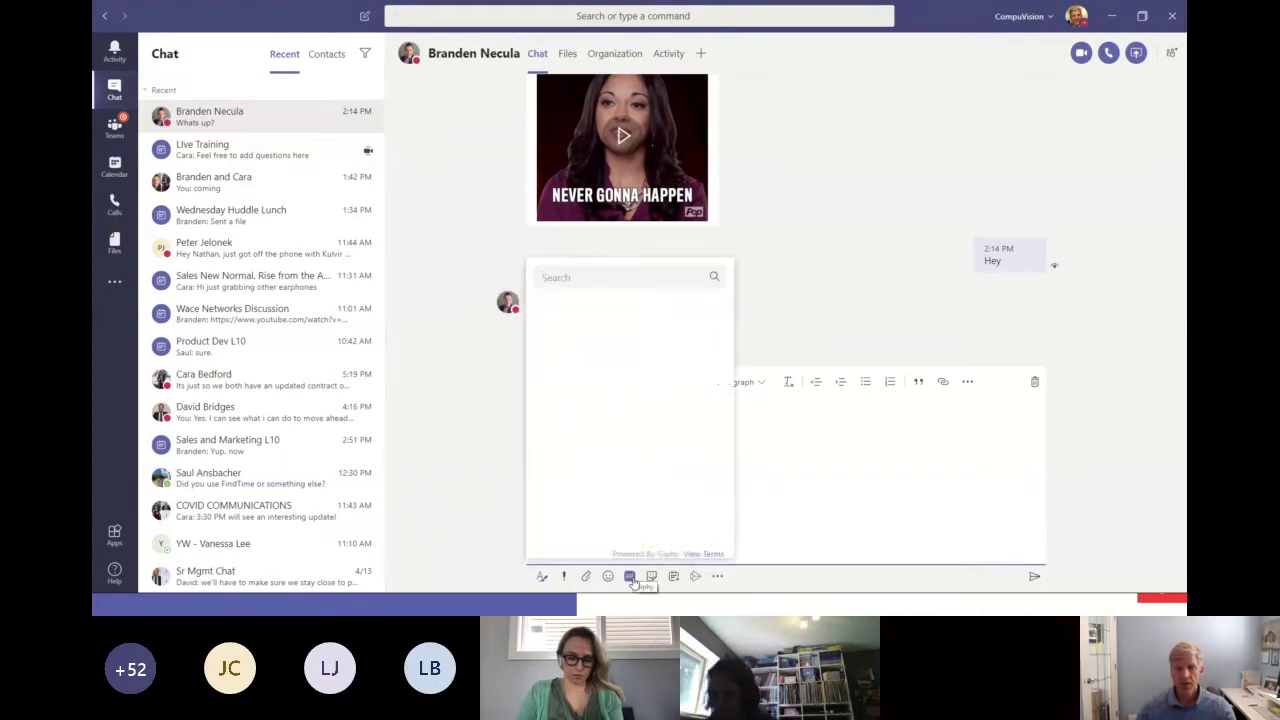
scroll(695, 420, down, 5)
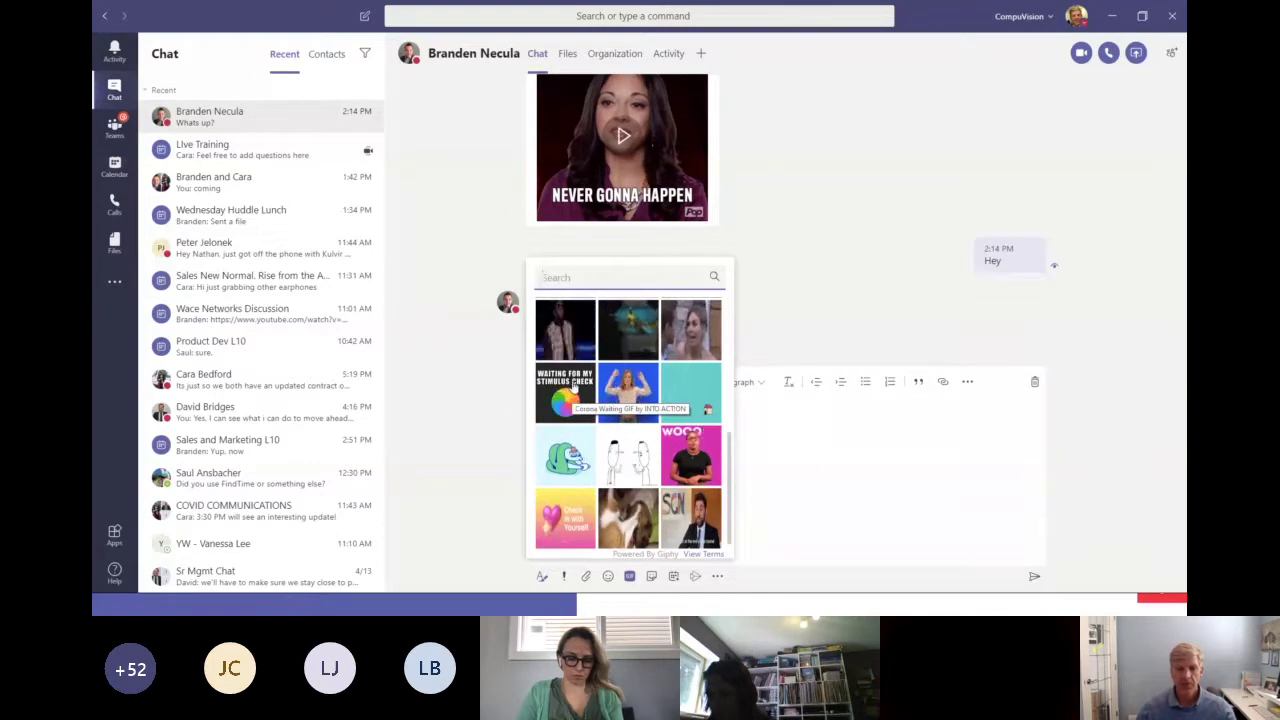
scroll(667, 390, up, 3)
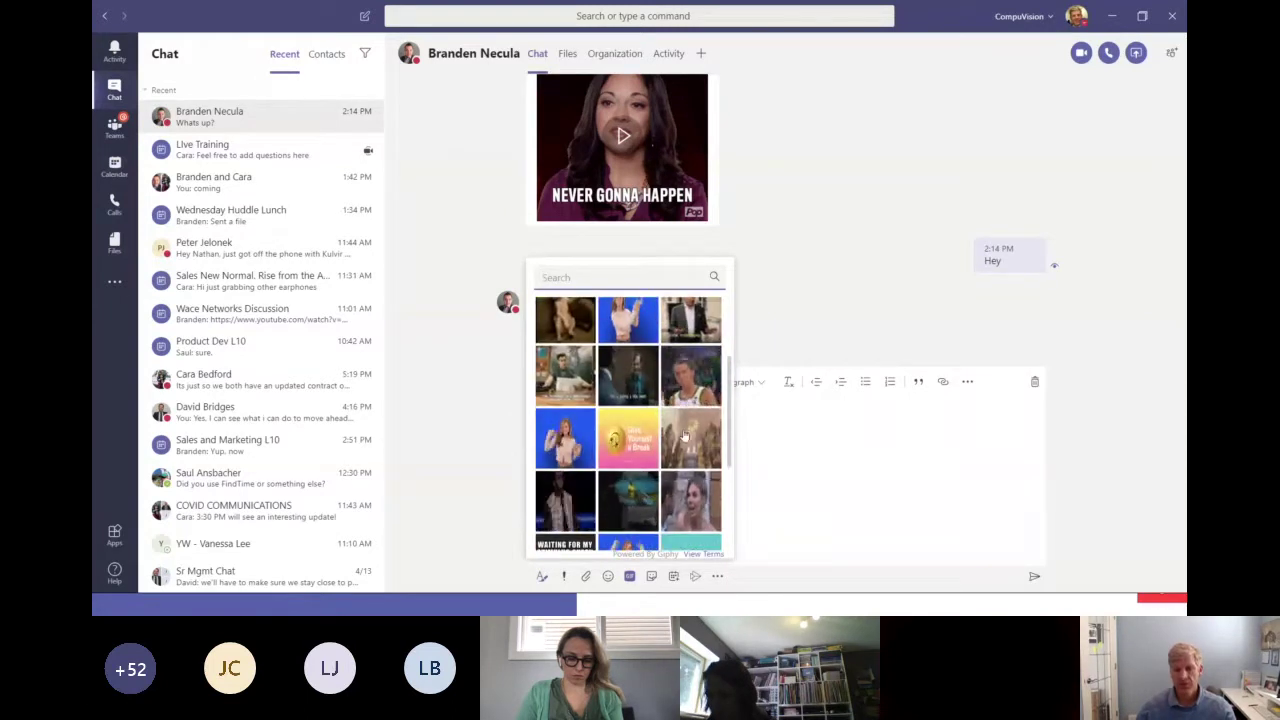
click(810, 447)
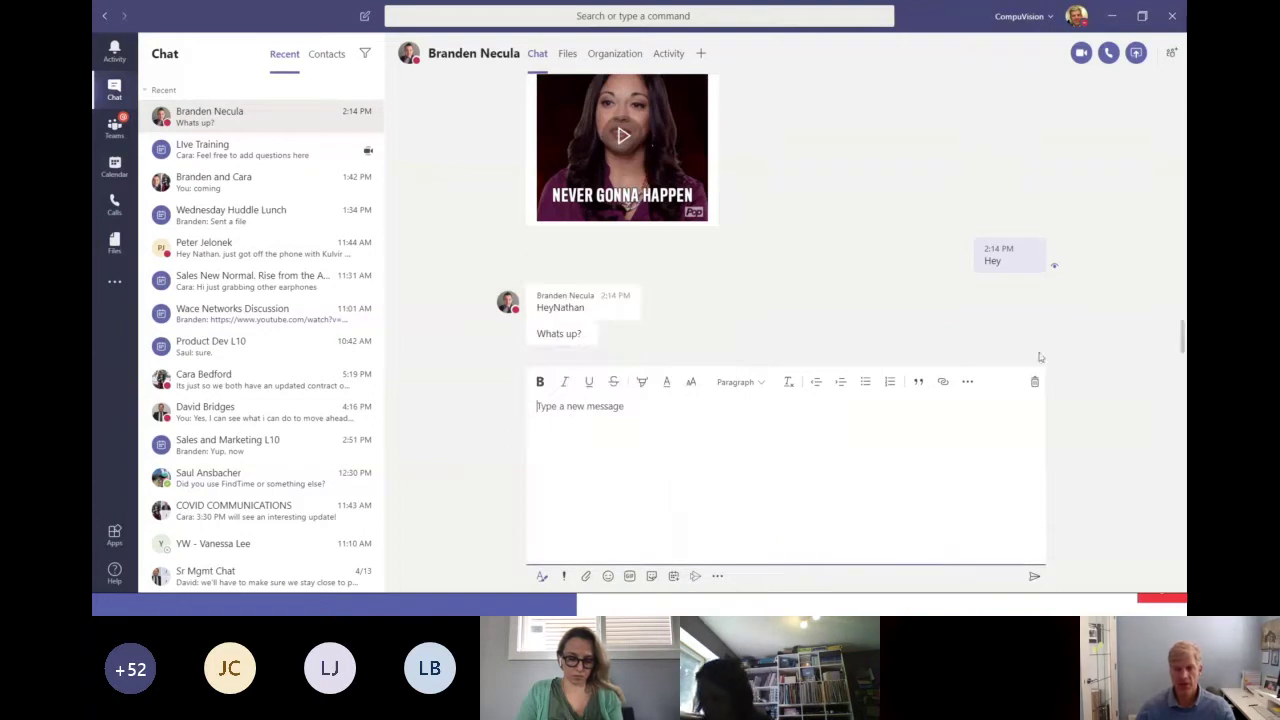
Collapse the formatting toolbar so the message box returns to a single line.
mouse_move(568, 291)
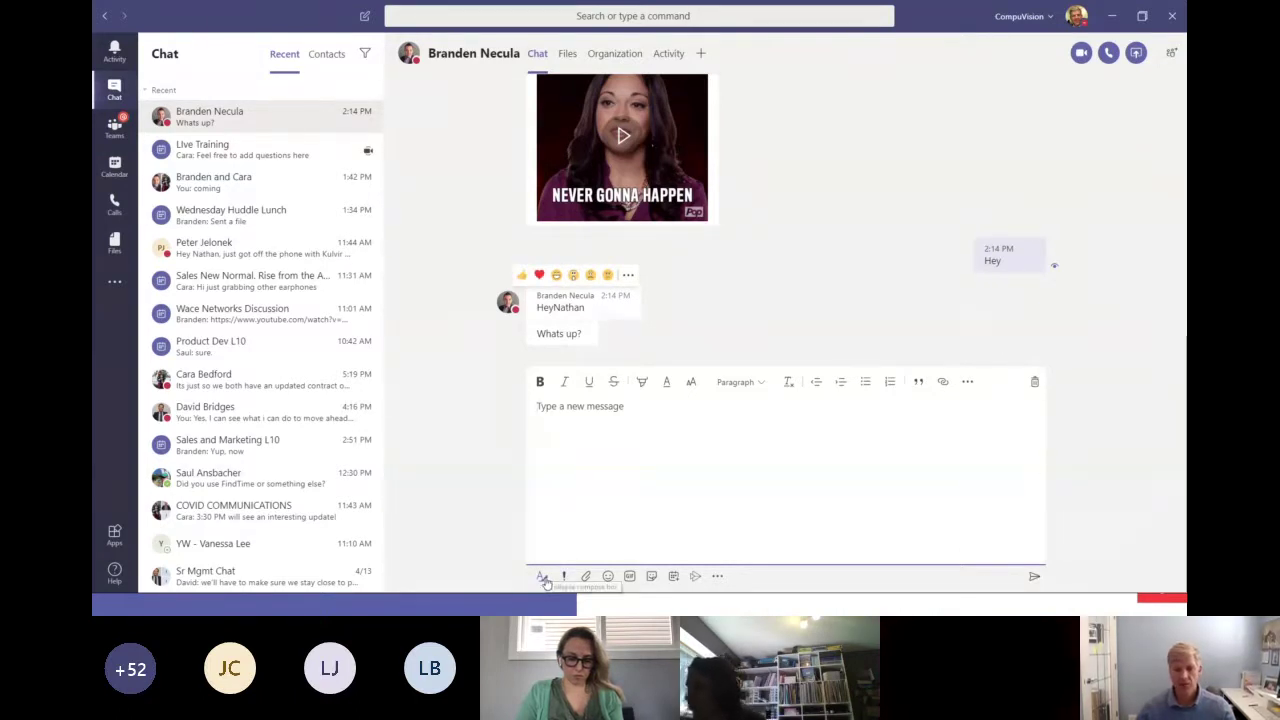
click(543, 578)
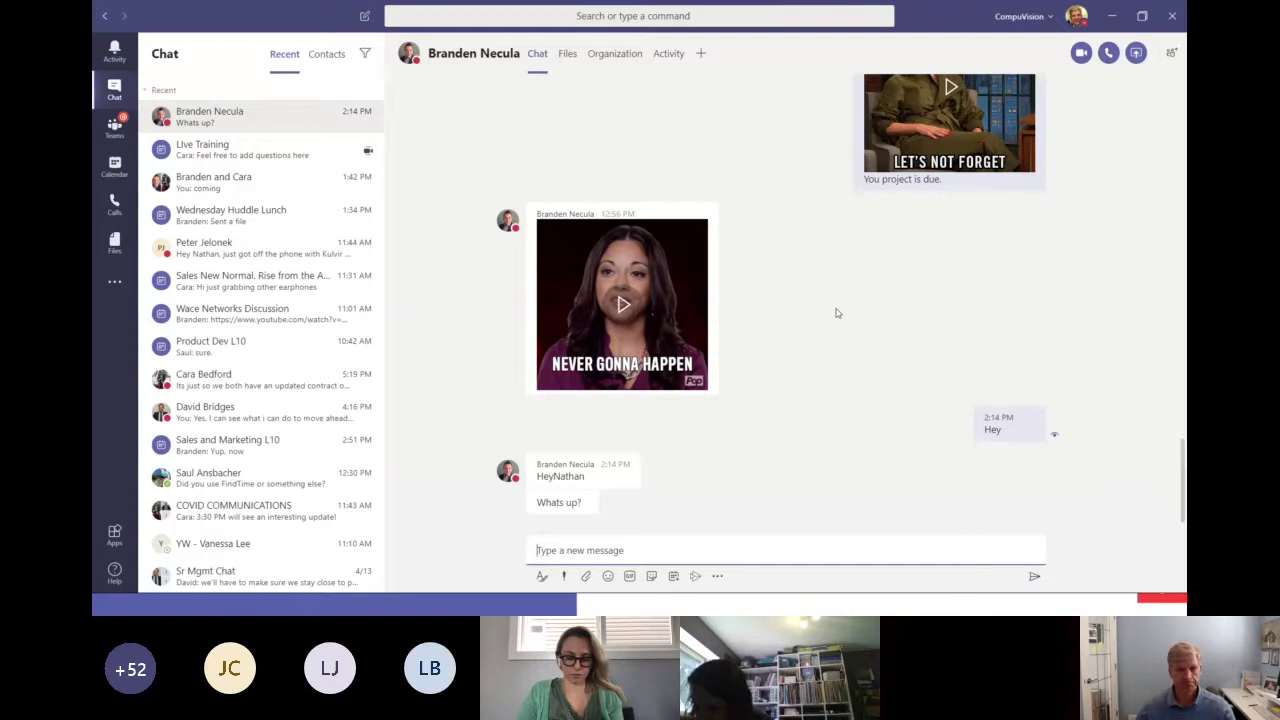
Open the Marketing channel posts and try starting a new conversation and a reply to the video post.
click(116, 137)
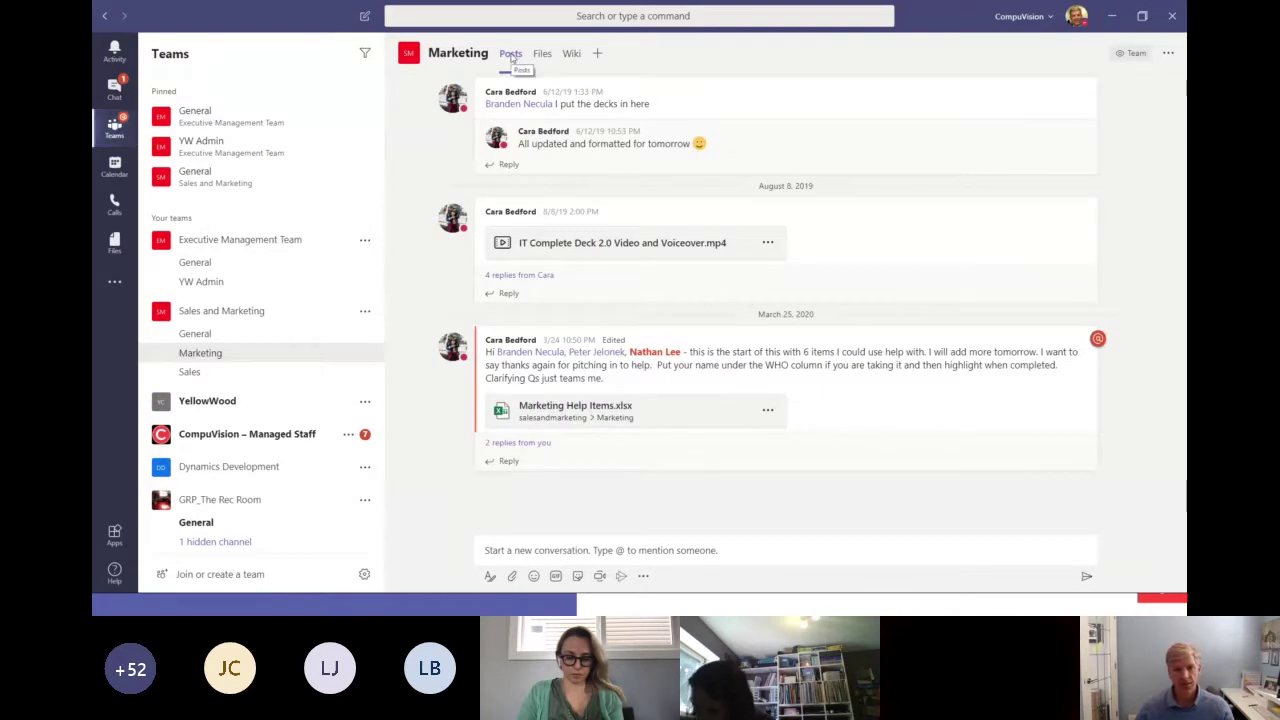
click(560, 545)
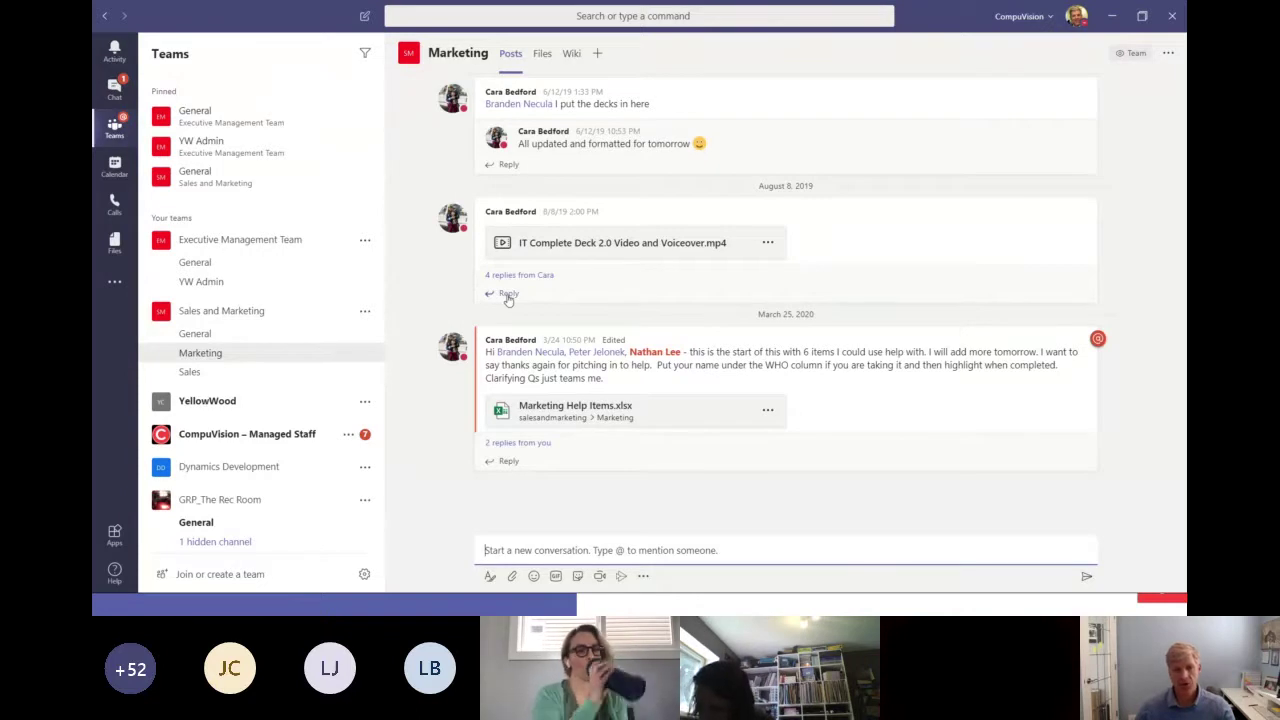
click(508, 295)
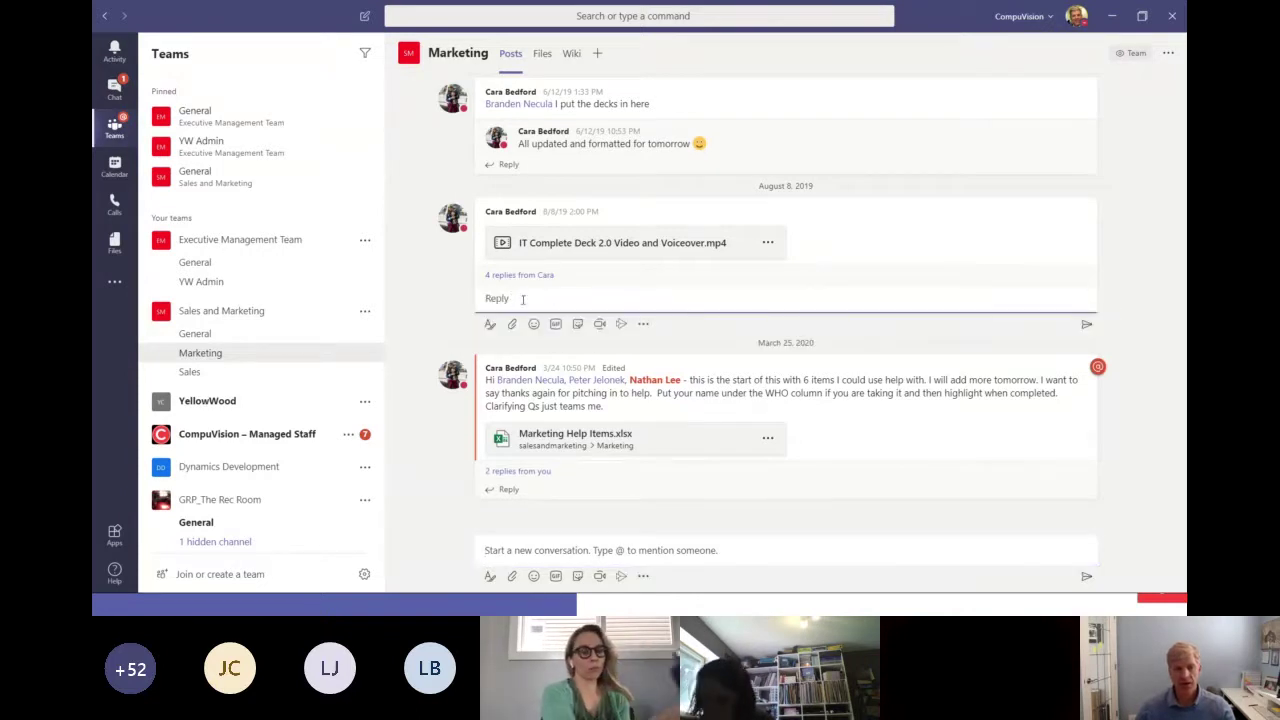
Look through the Sales channel posts, return to Marketing, and switch to the PowerPoint slideshow.
click(197, 373)
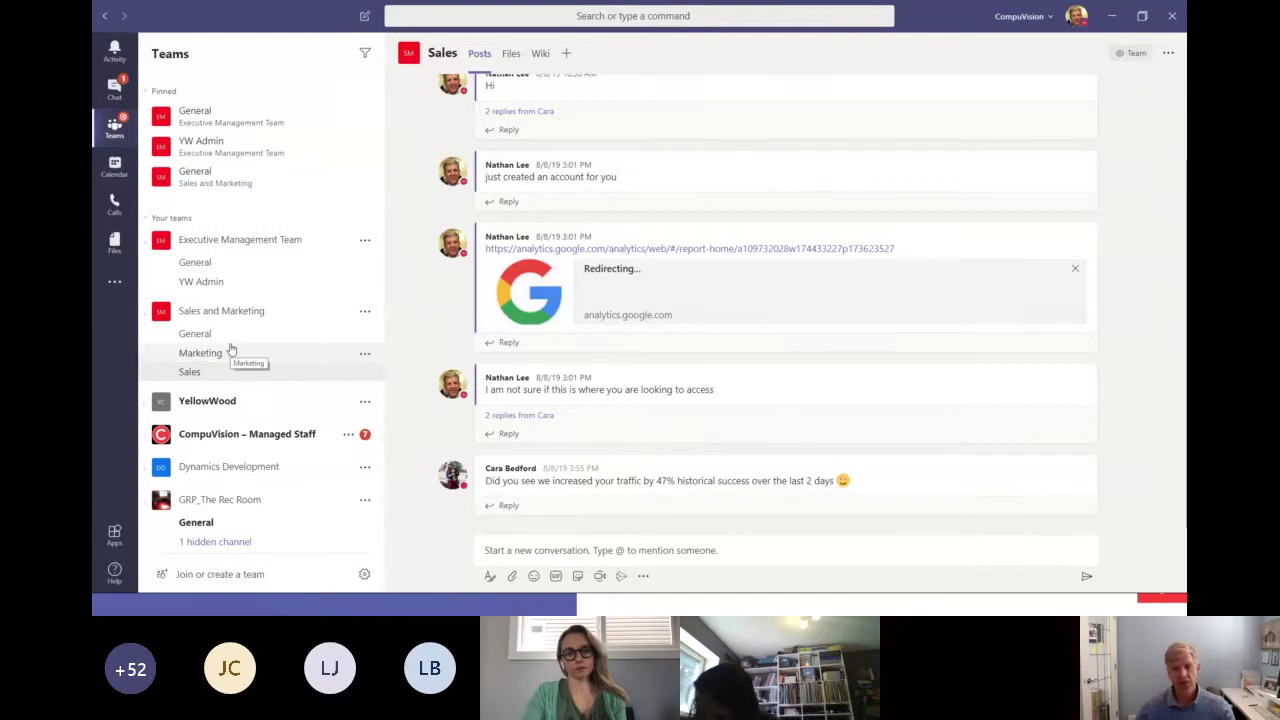
scroll(450, 290, up, 1)
scroll(450, 290, down, 1)
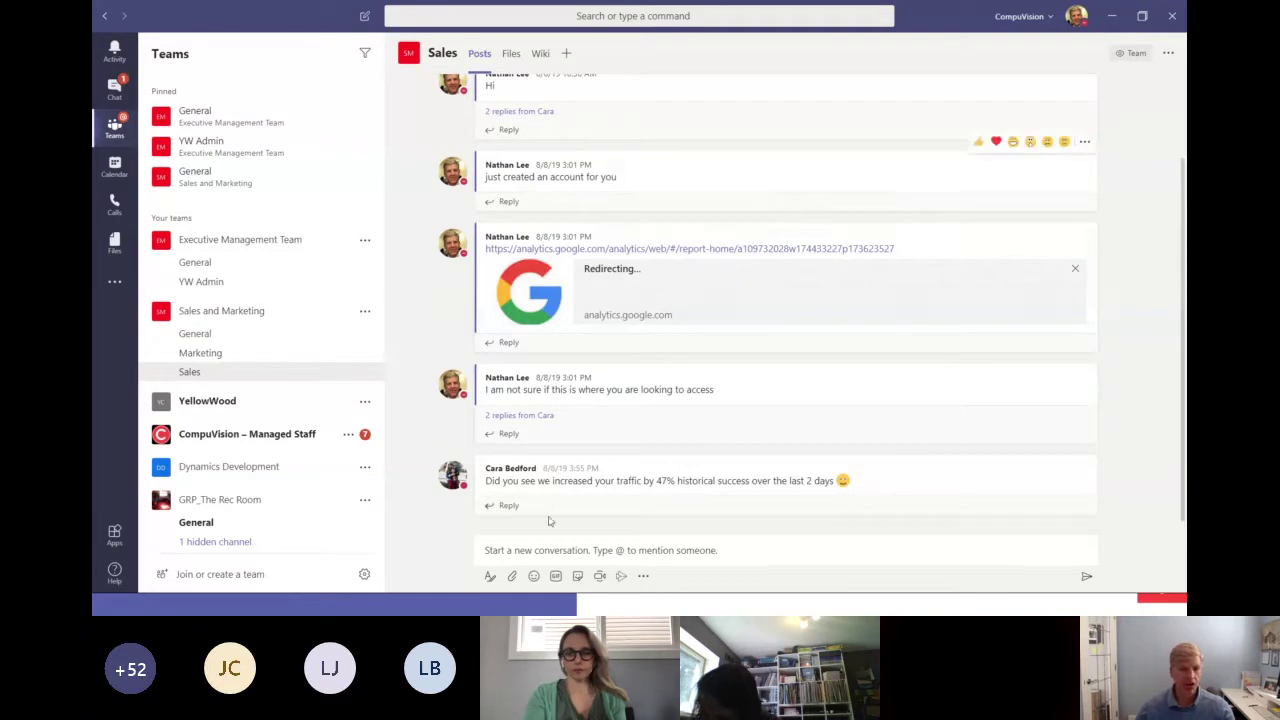
click(212, 356)
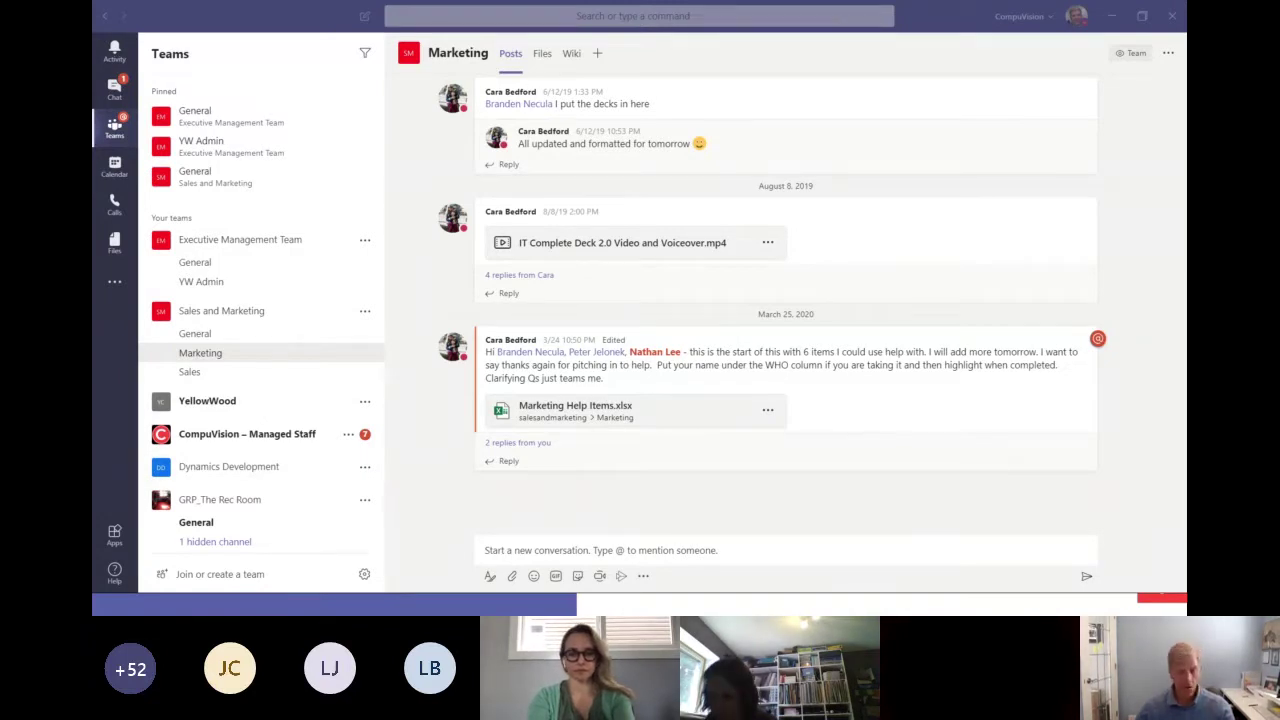
key(alt+Tab)
key(alt+Tab)
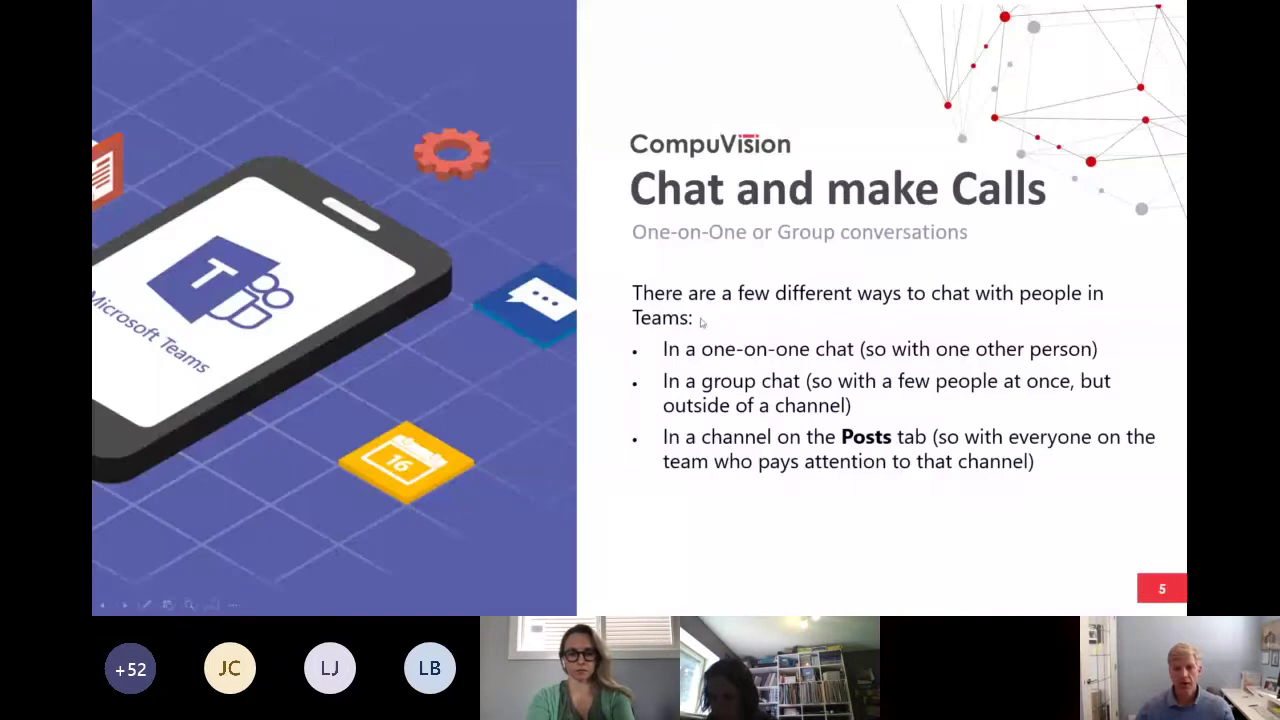
Advance the slideshow to slide 6, 'Notify and Filter', and begin switching windows.
click(660, 321)
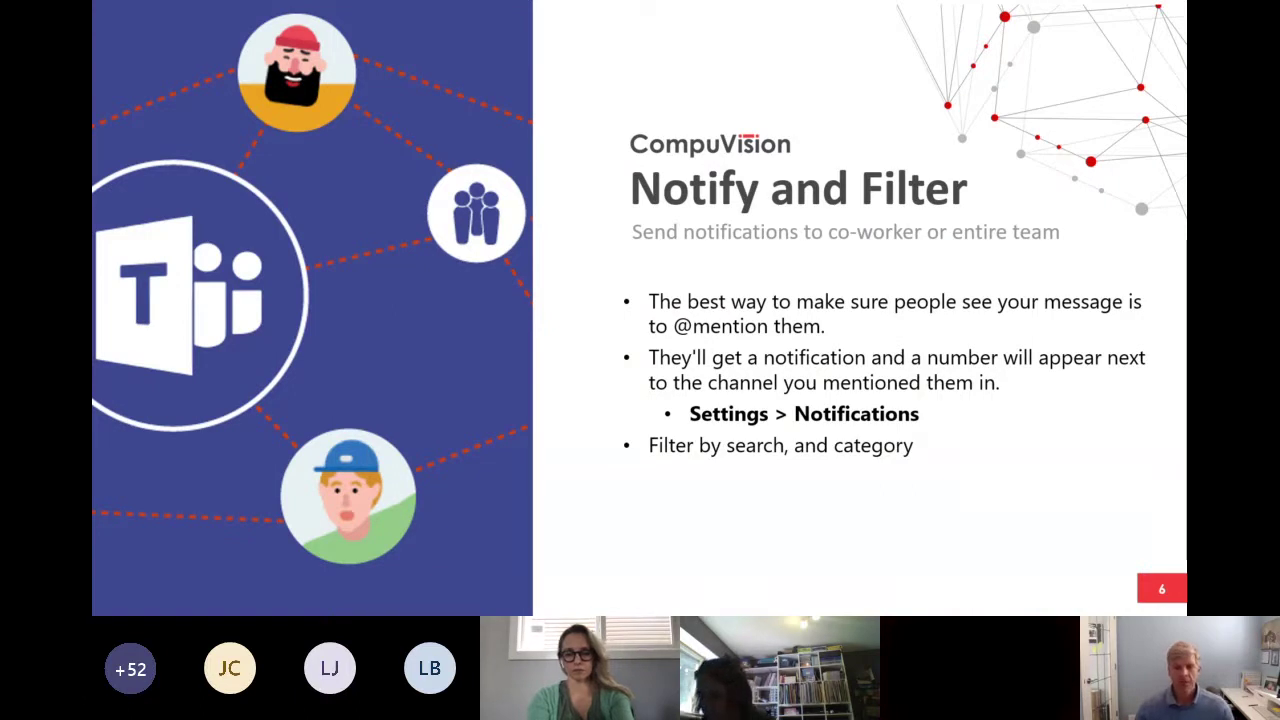
key(alt+Tab)
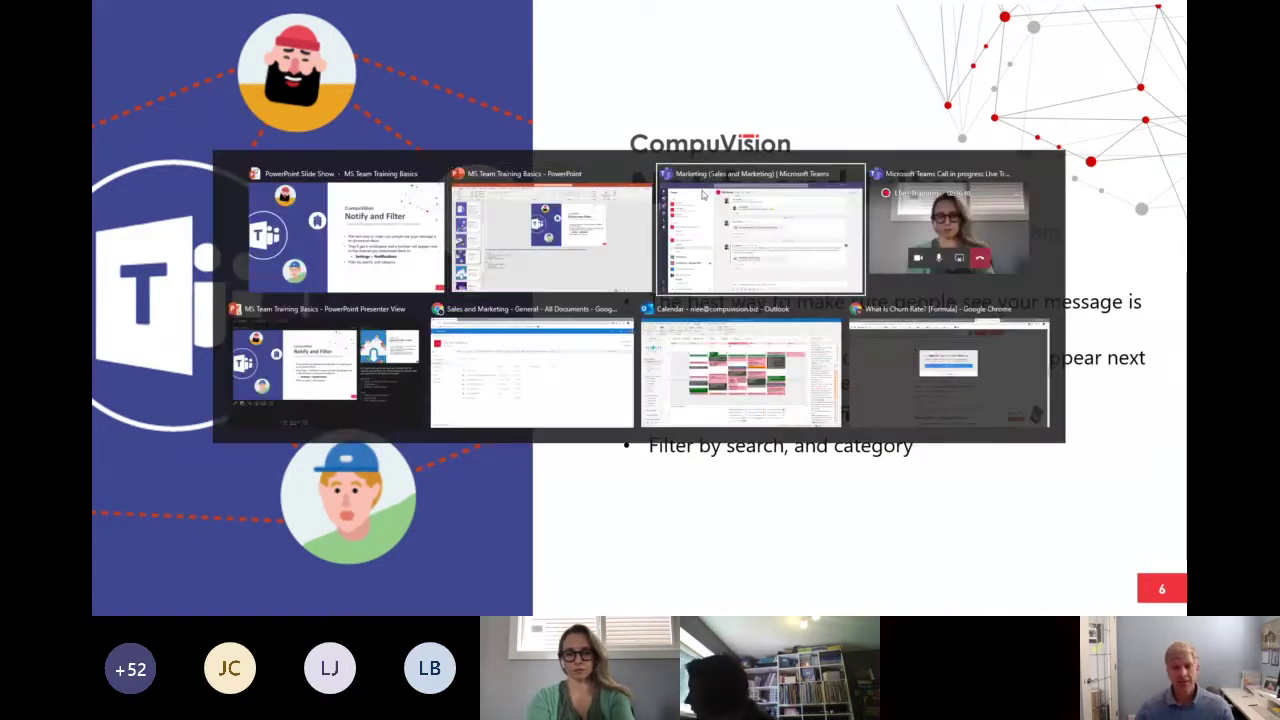
click(703, 195)
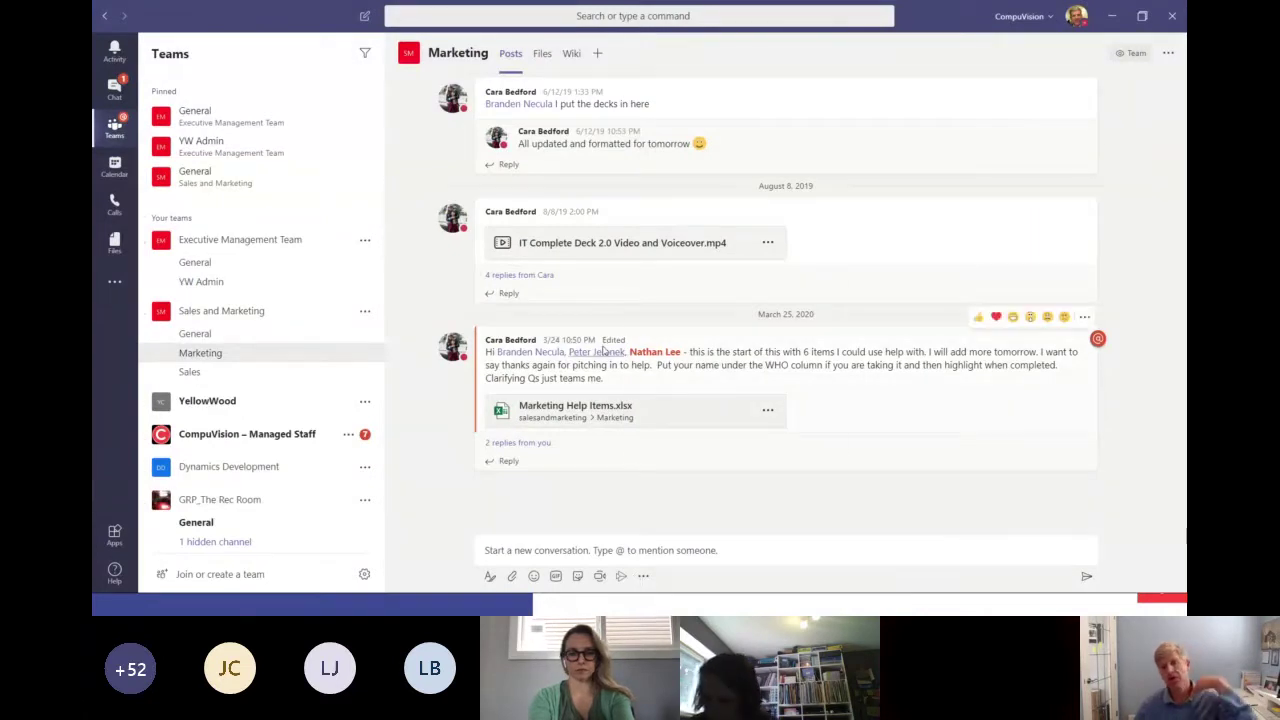
mouse_move(604, 352)
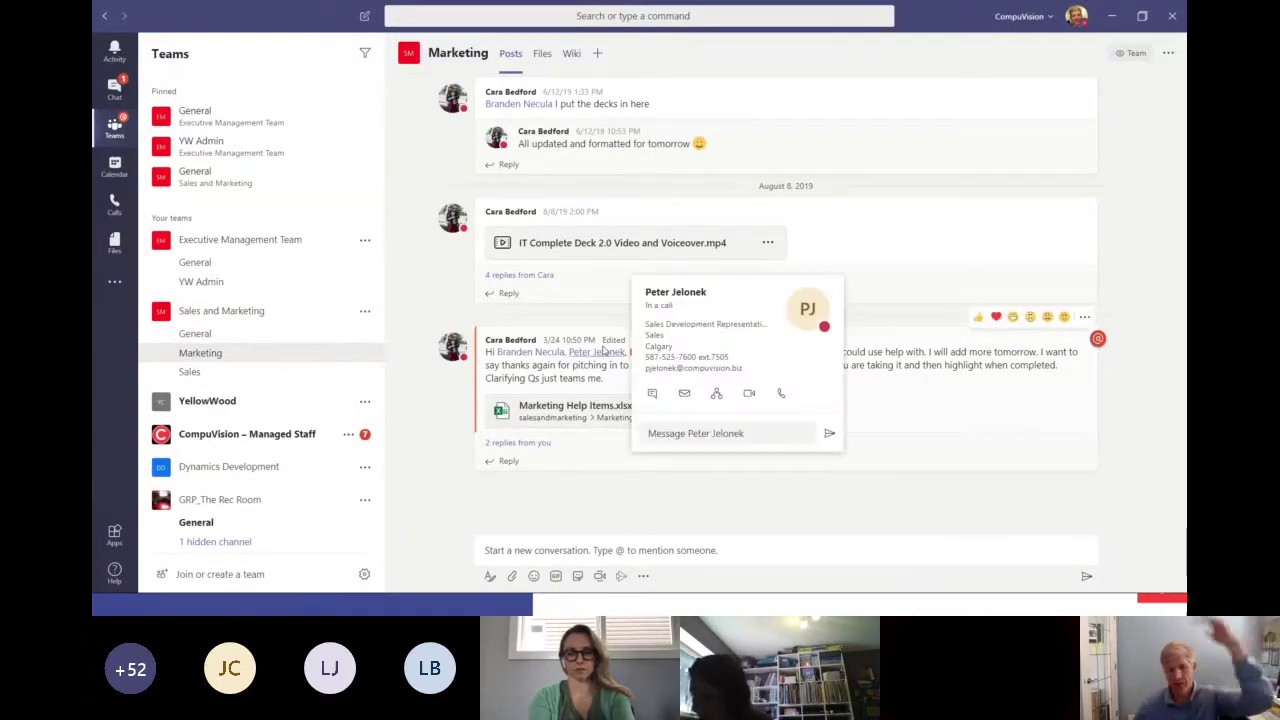
click(554, 551)
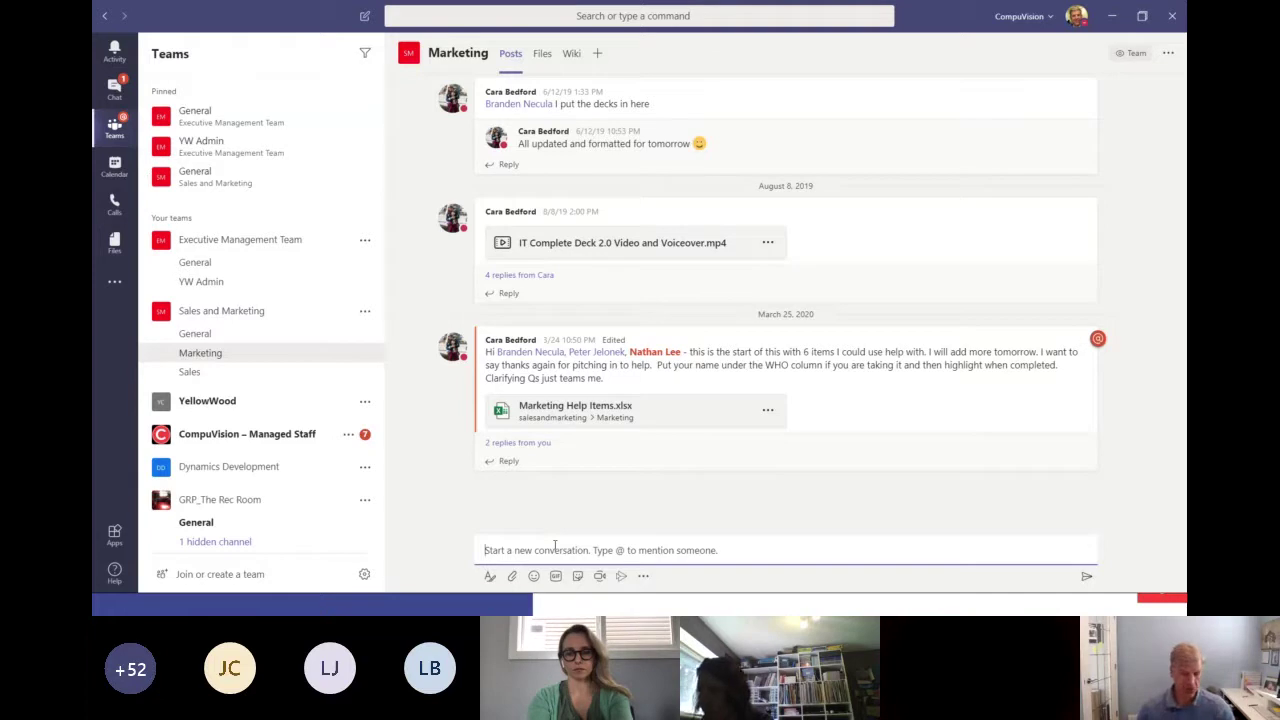
text(@)
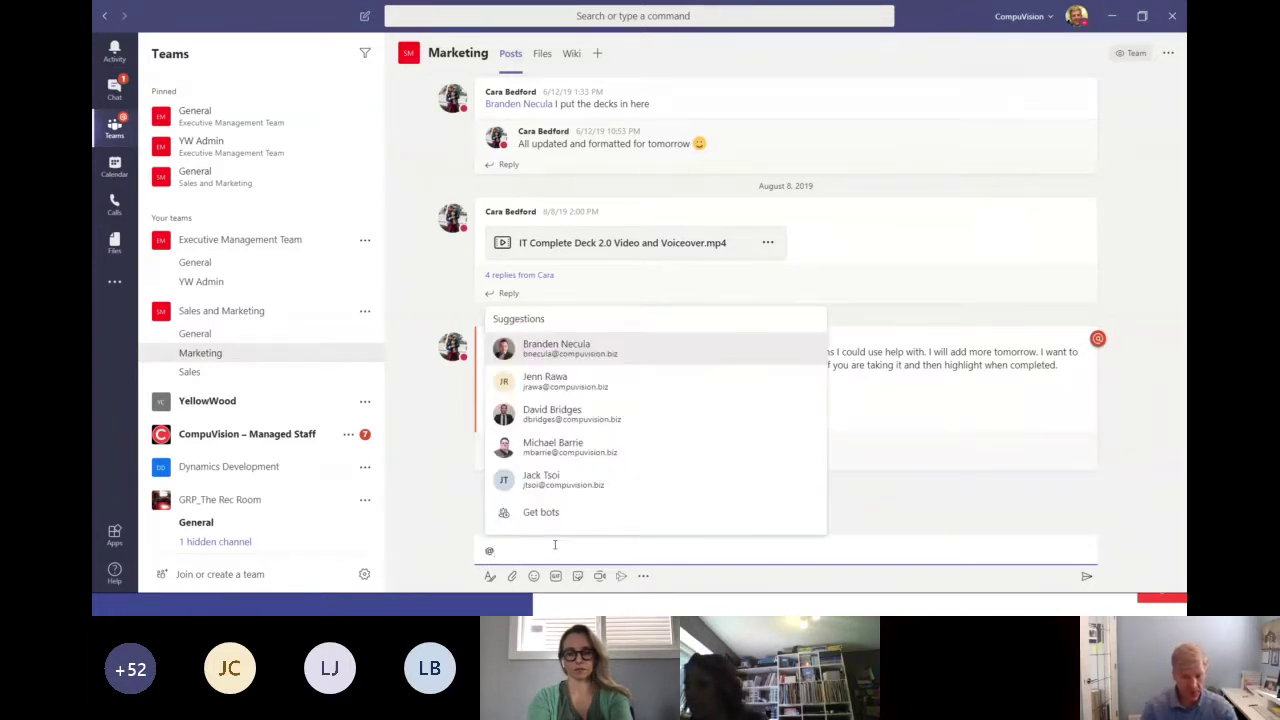
text(ca)
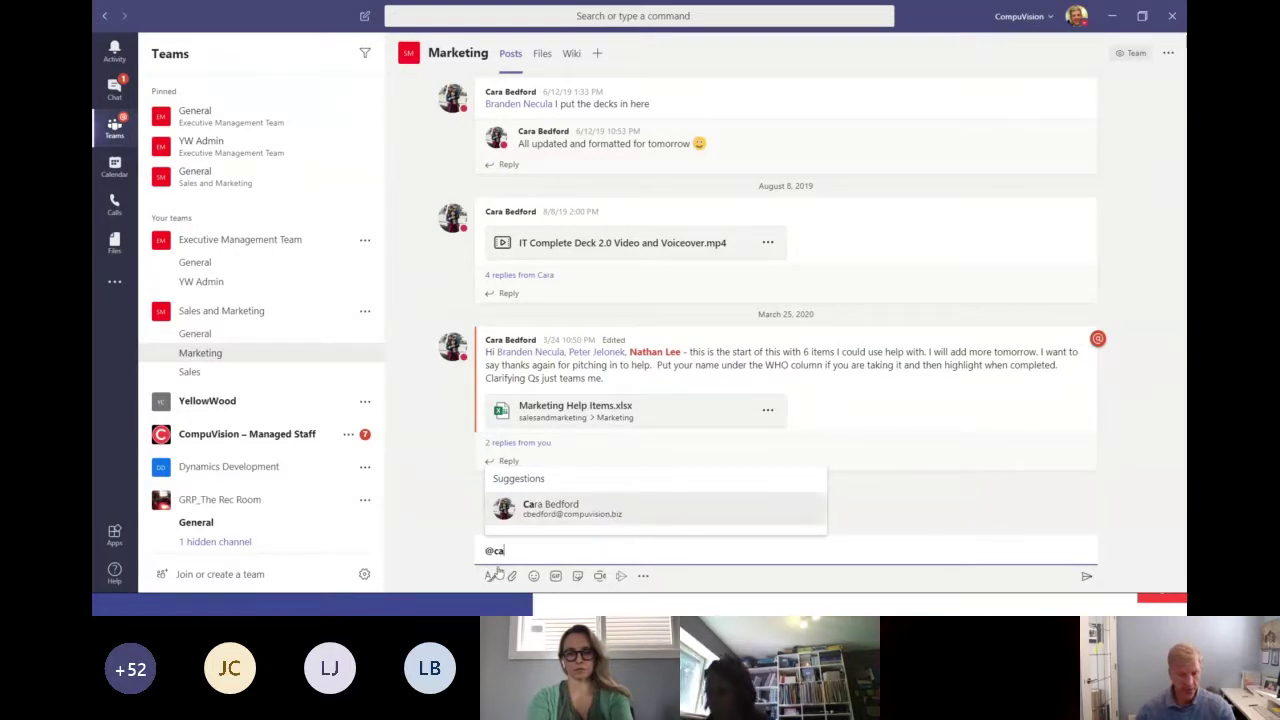
key(Return)
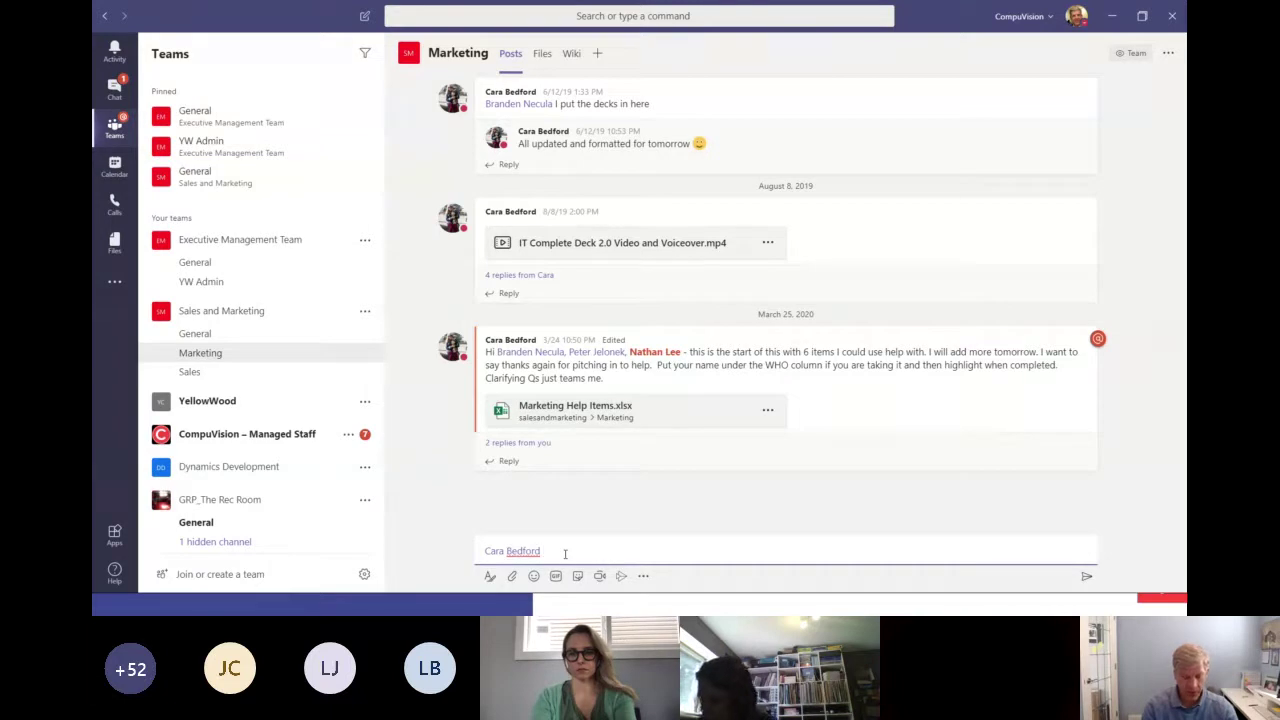
text(a)
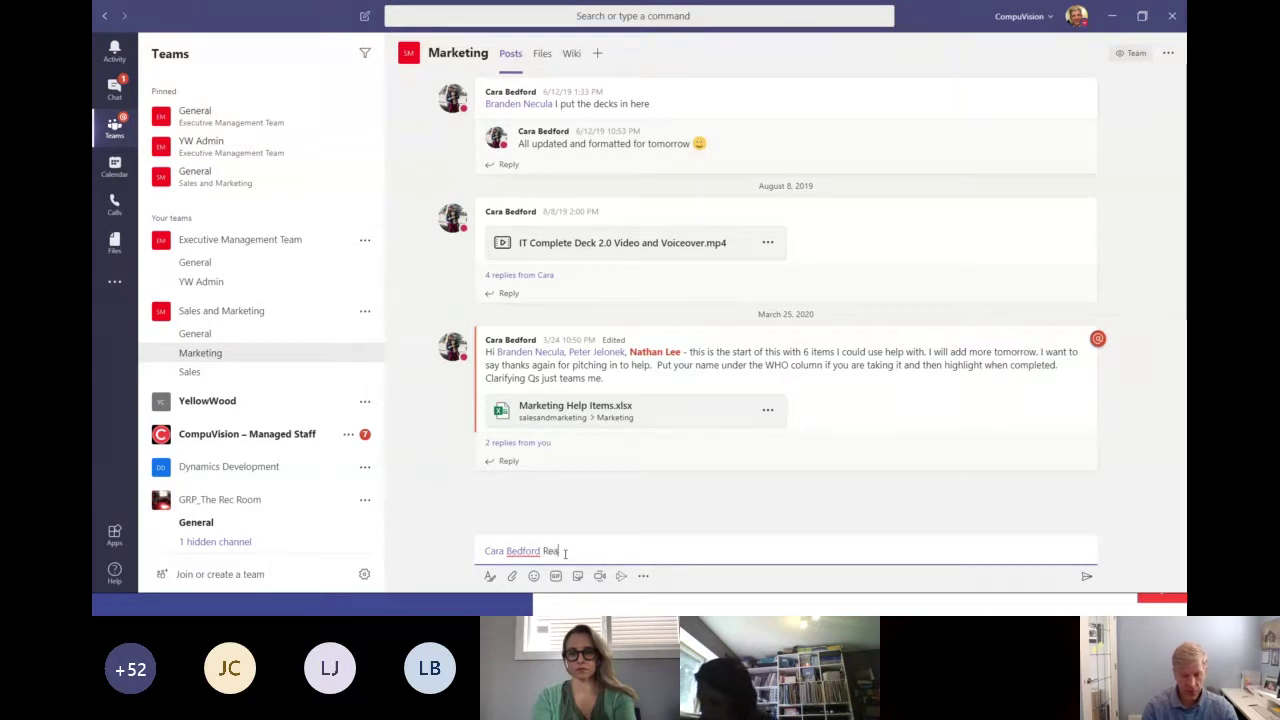
text(lly liked your comment.)
key(Return)
mouse_move(540, 500)
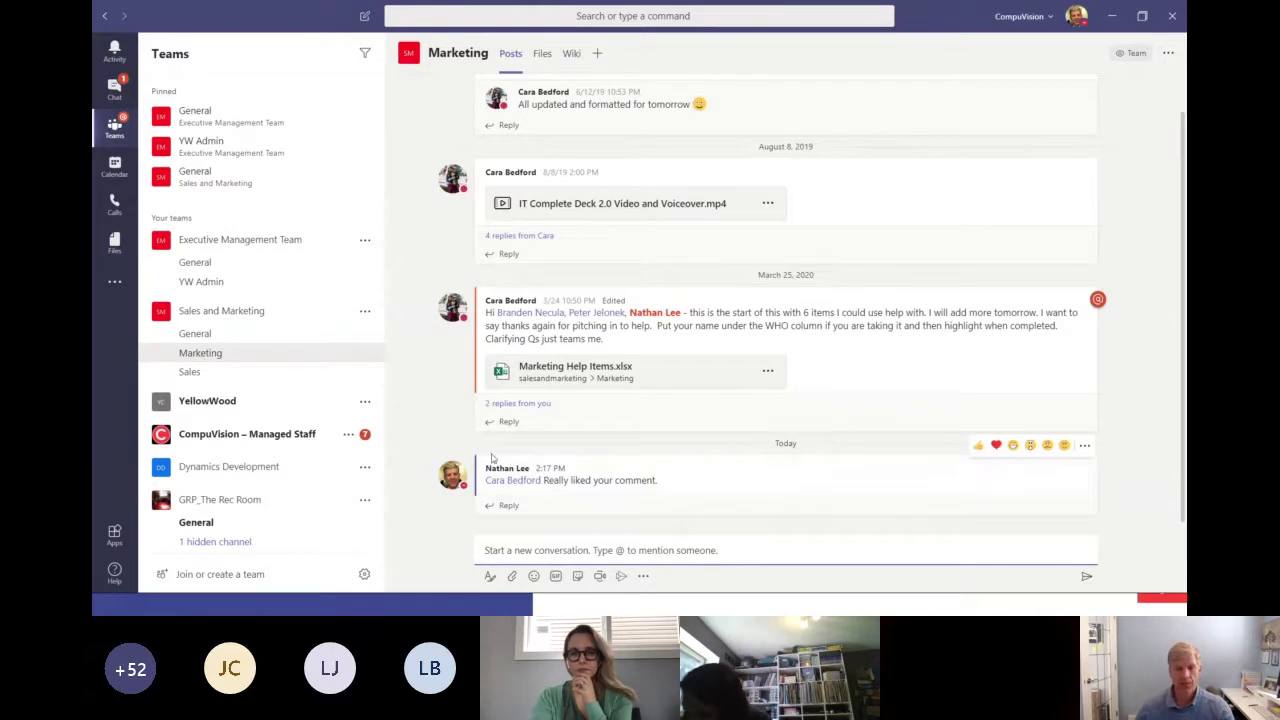
scroll(485, 445, up, 1)
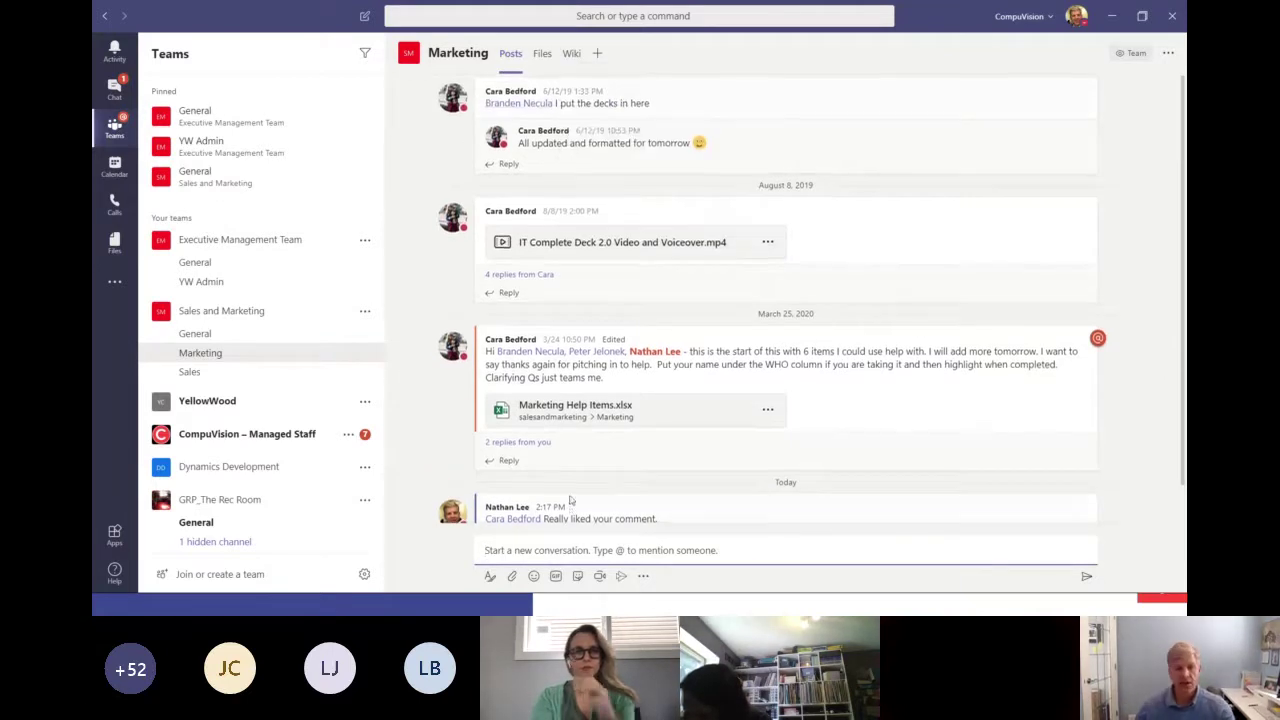
scroll(560, 490, down, 1)
mouse_move(517, 482)
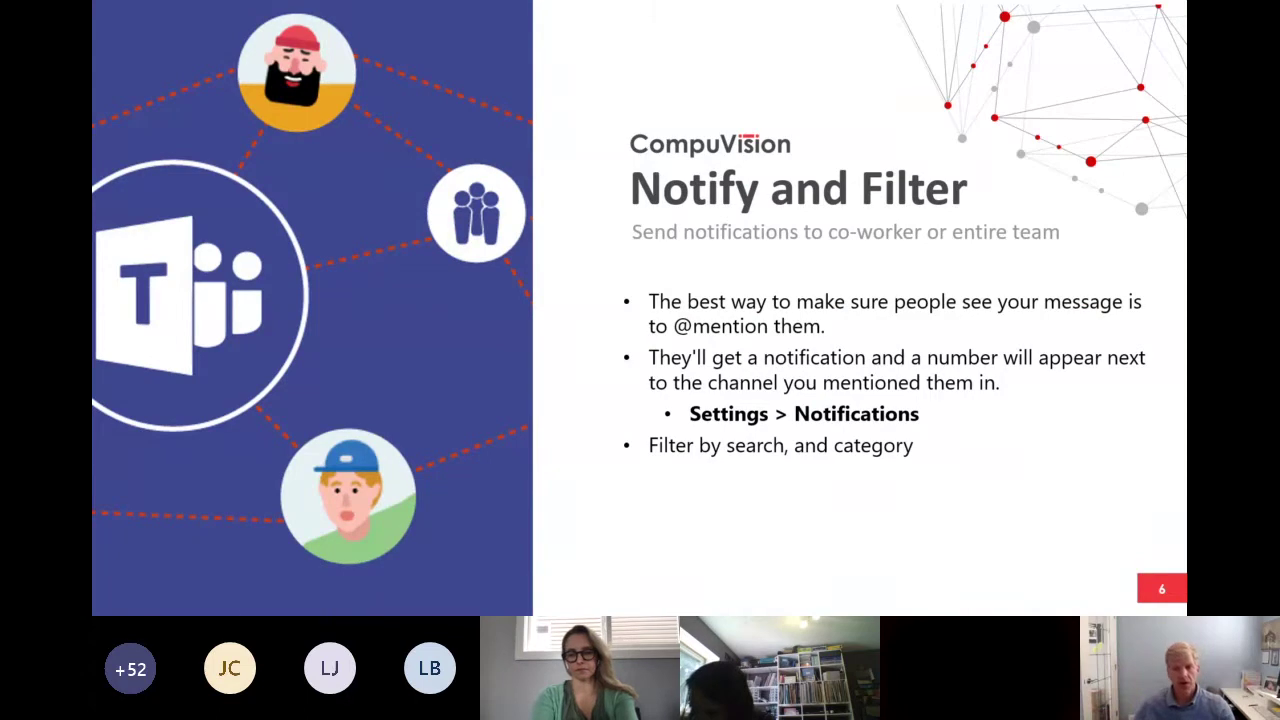
key(alt+Tab)
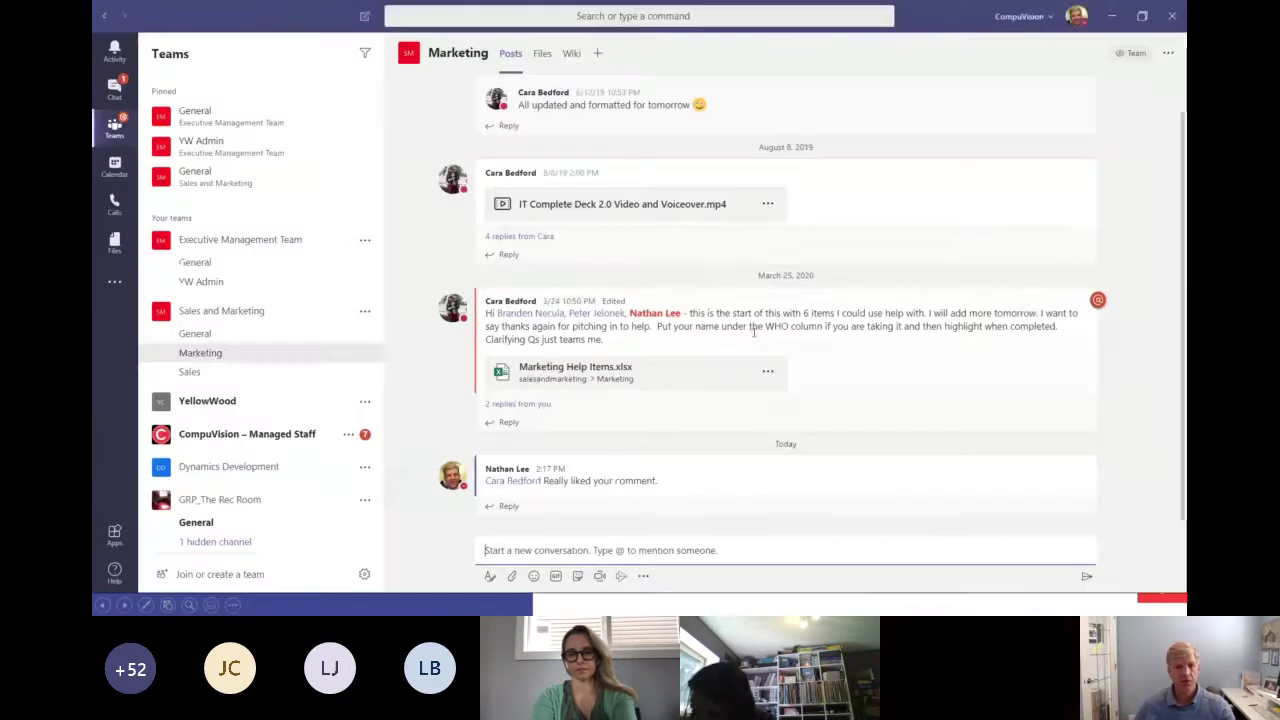
Filter the activity feed by 'Microsoft' to see the Internal IT mentions, then clear the filter.
click(115, 56)
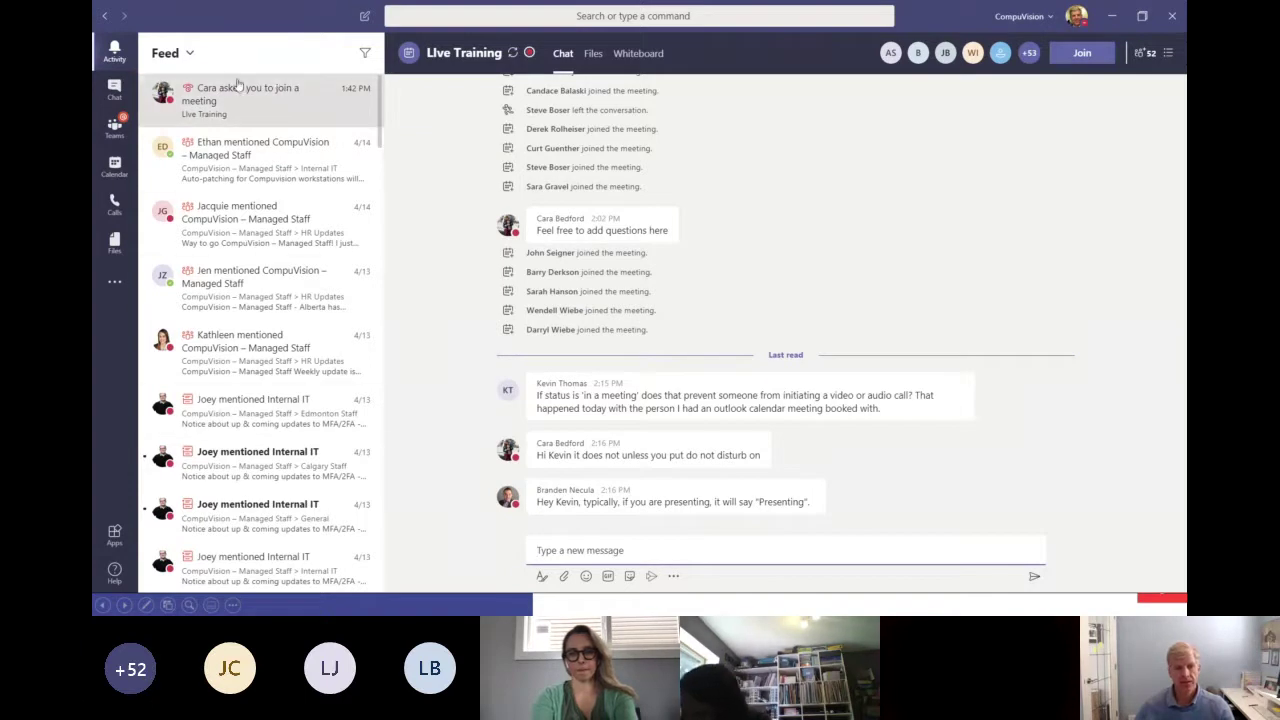
click(366, 54)
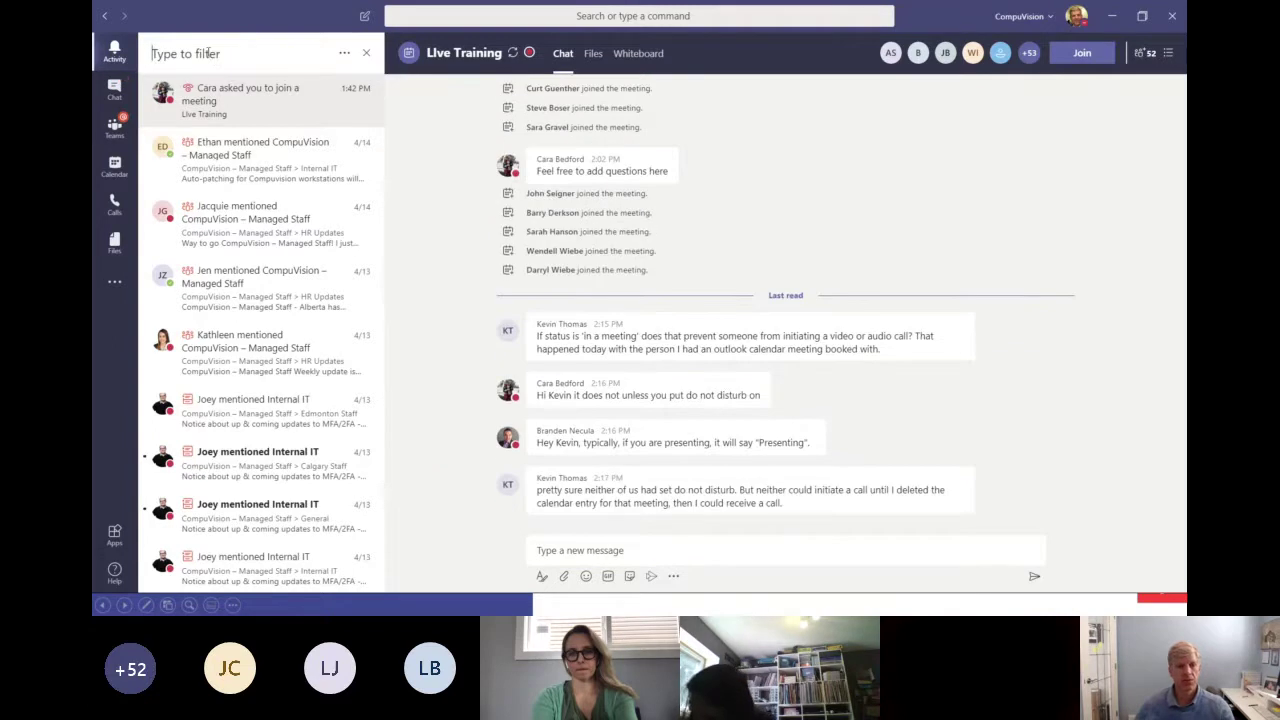
text(M)
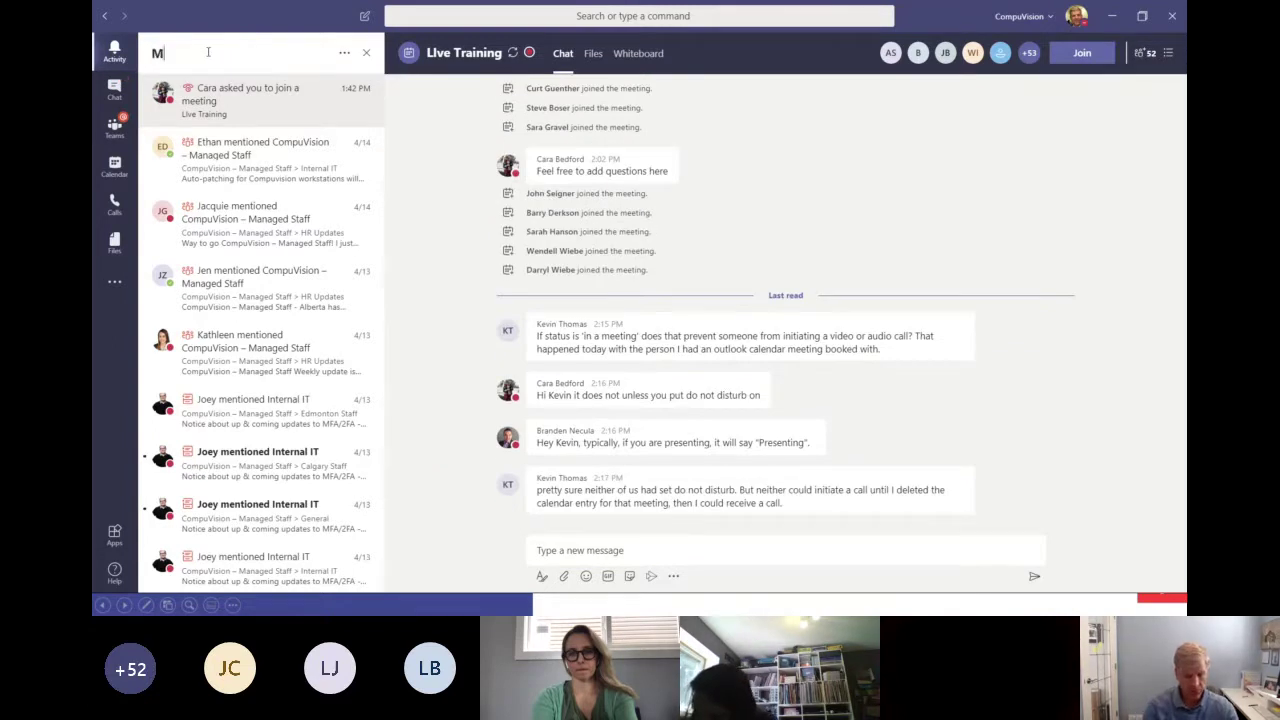
text(icros)
key(BackSpace)
text(f)
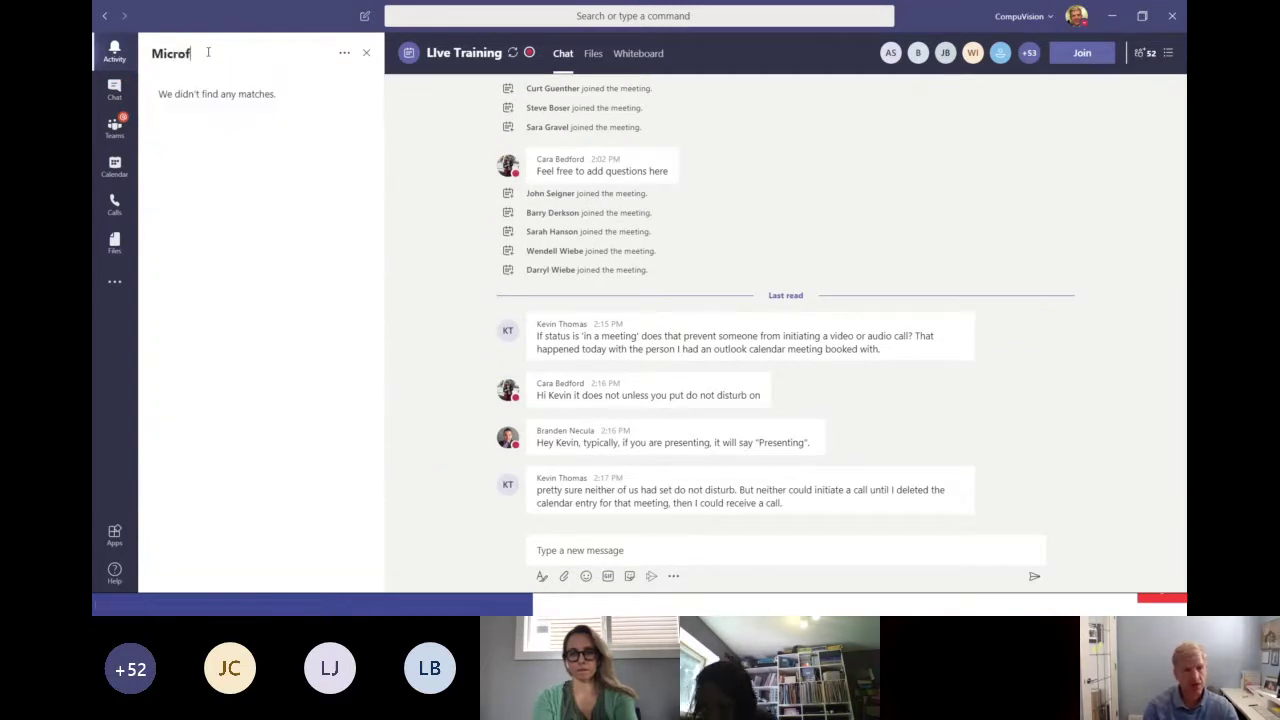
key(BackSpace)
text(soft)
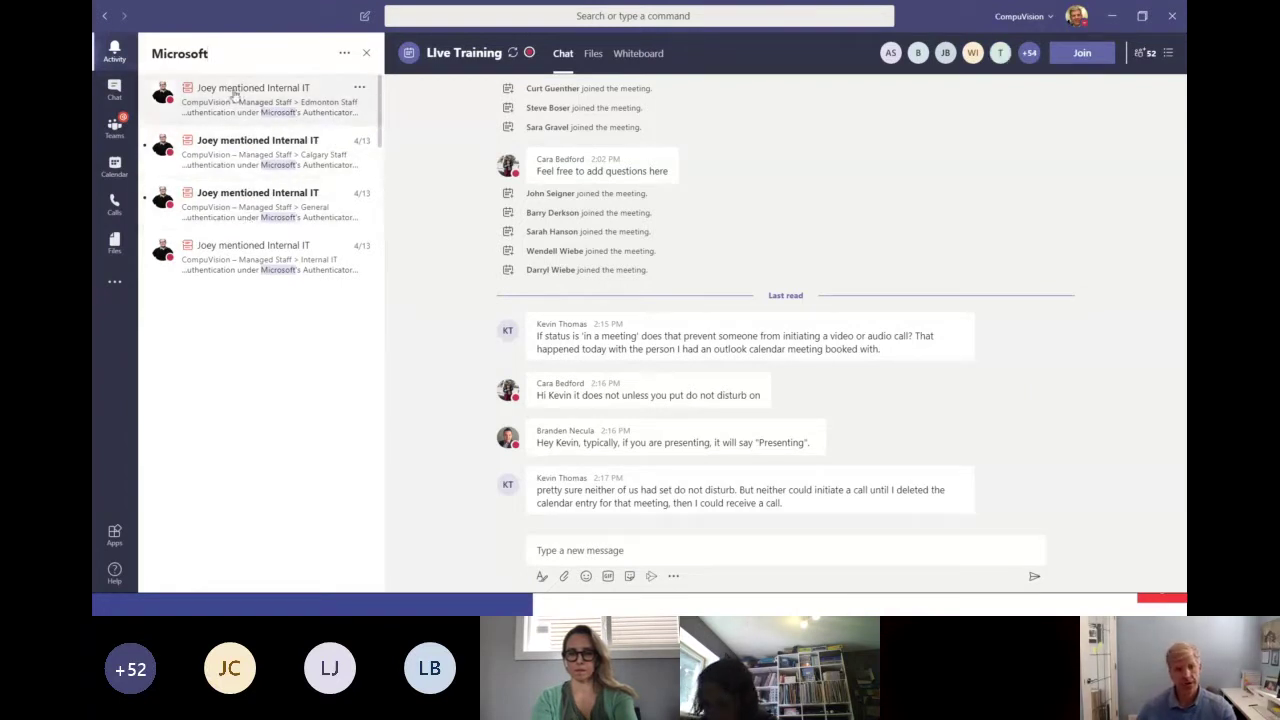
drag(208, 54, 148, 55)
key(BackSpace)
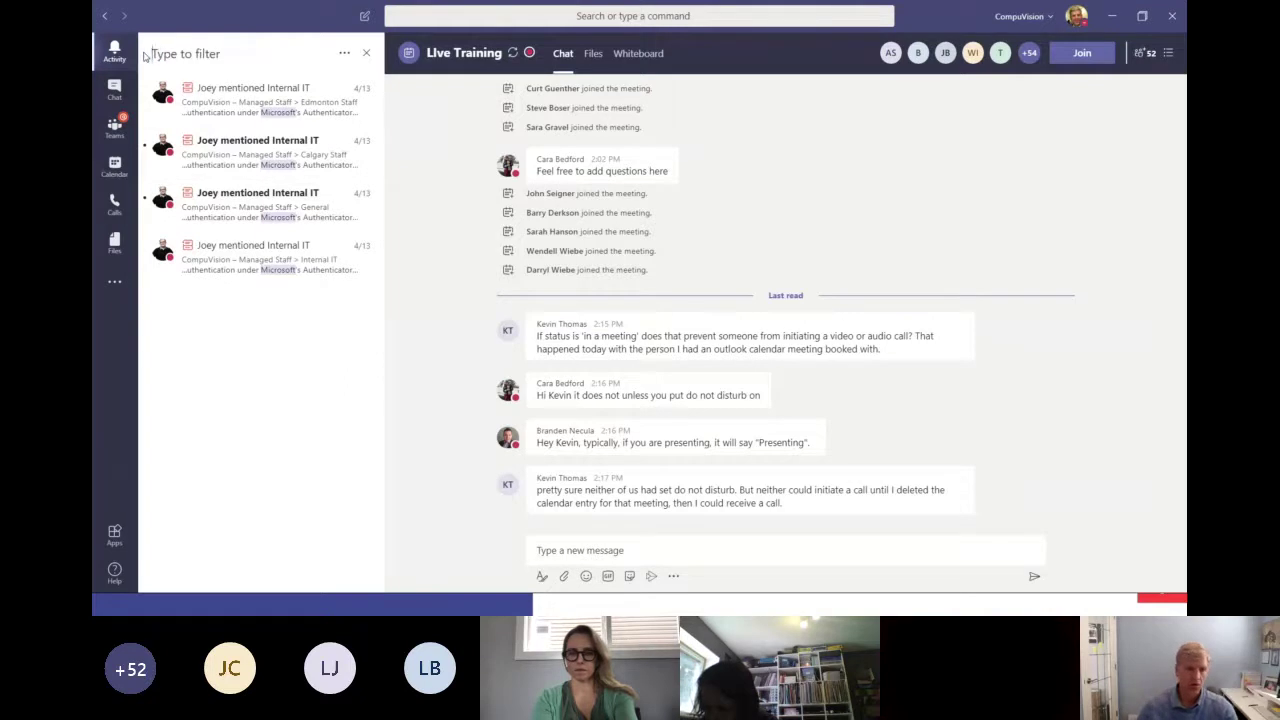
Filter the activity feed to Mentions only, then clear it and close the filter list.
click(340, 54)
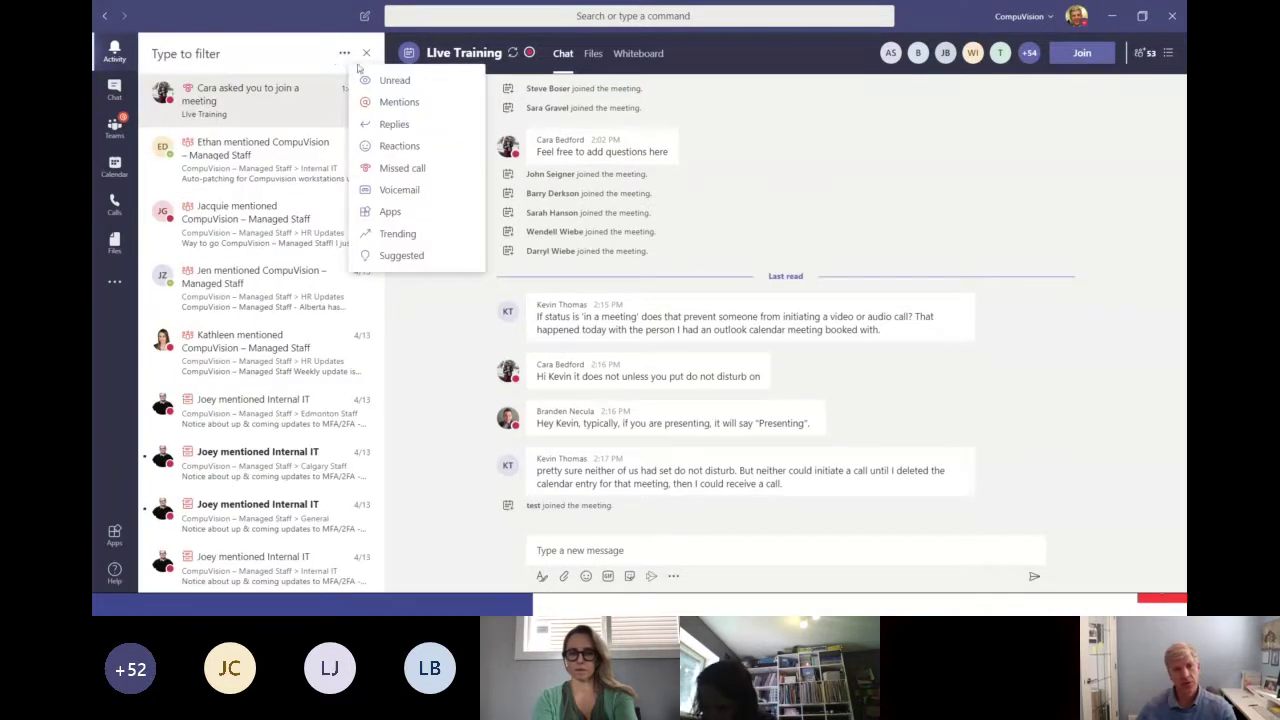
click(414, 104)
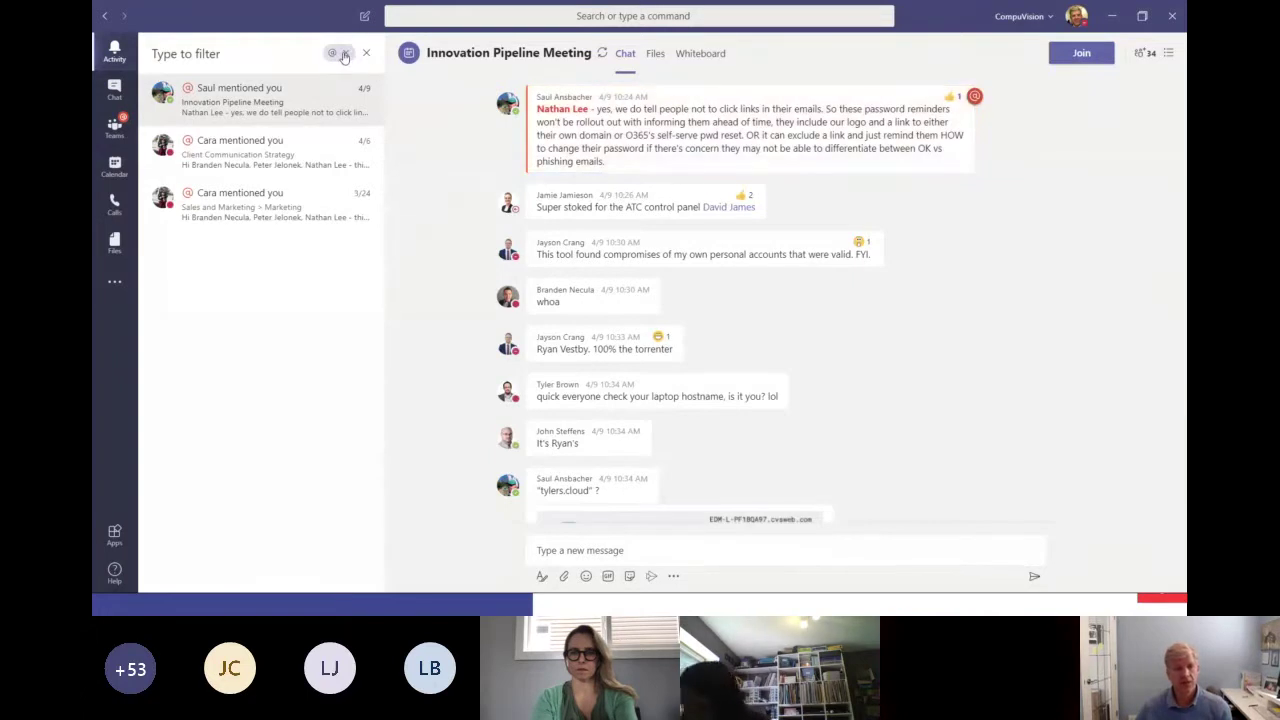
click(343, 55)
click(343, 57)
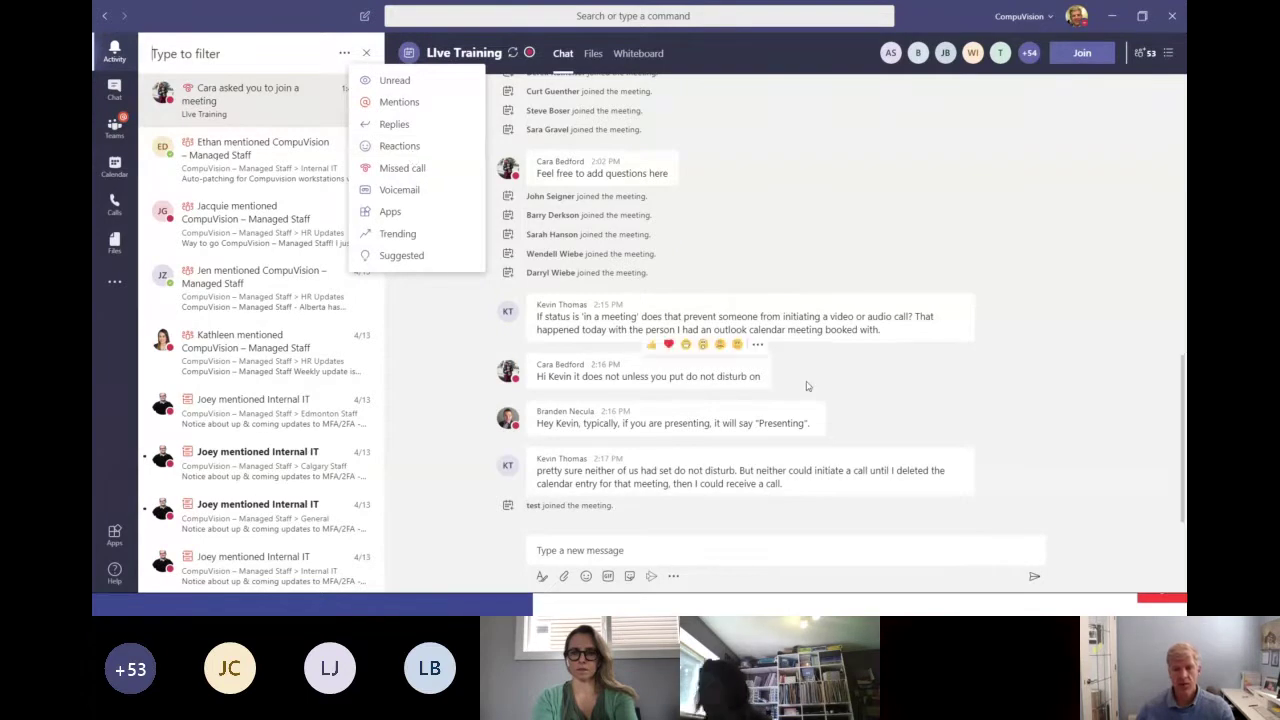
click(735, 368)
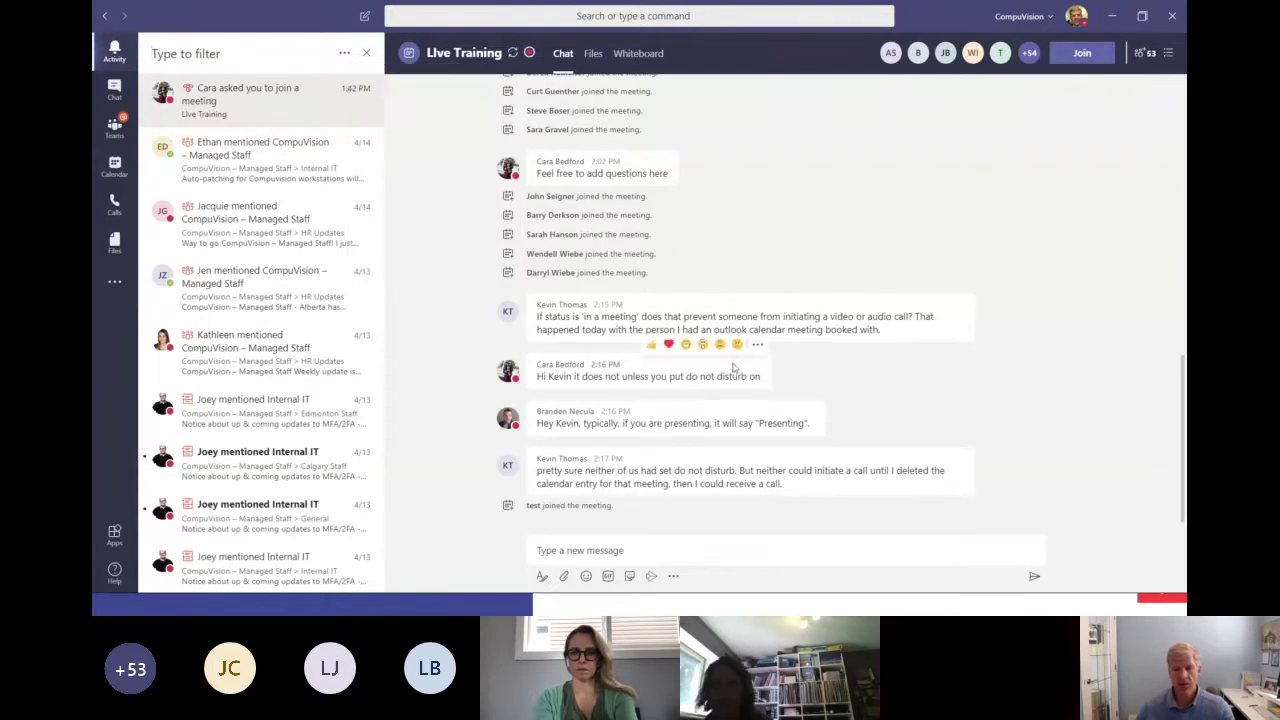
React to three Live Training messages with a like, a surprised face and a heart.
click(652, 346)
mouse_move(790, 418)
click(758, 393)
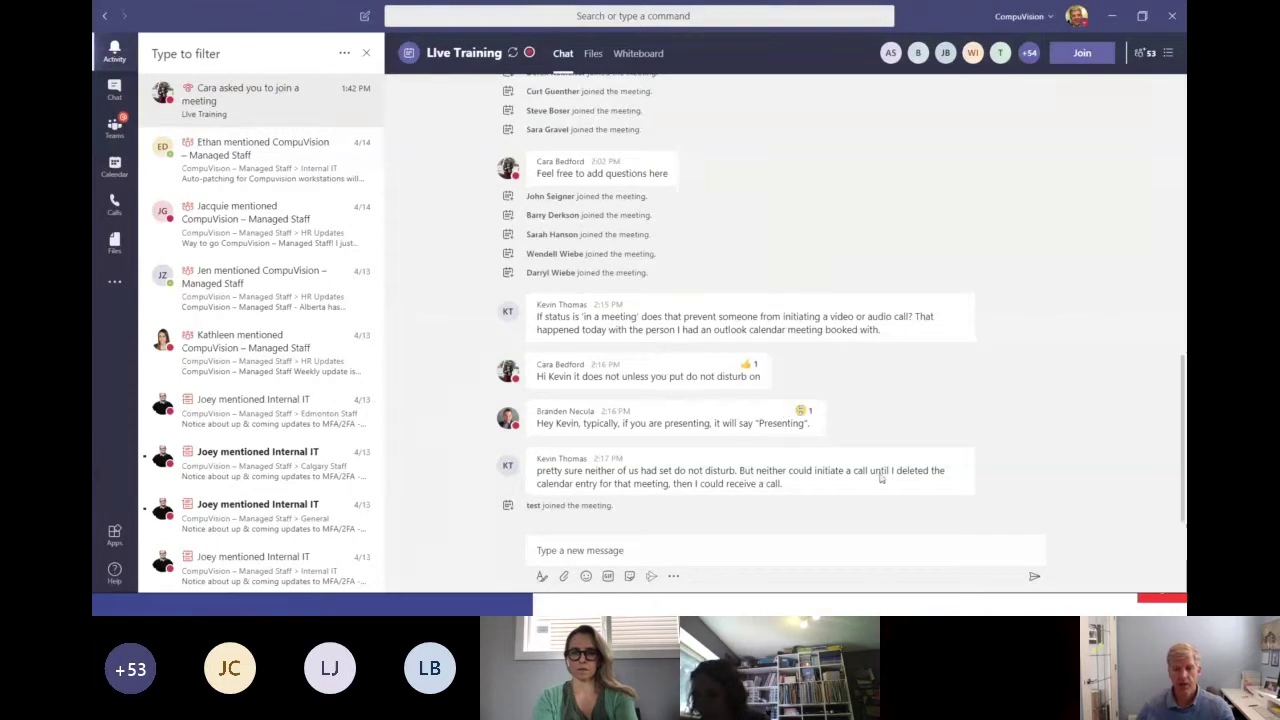
click(873, 440)
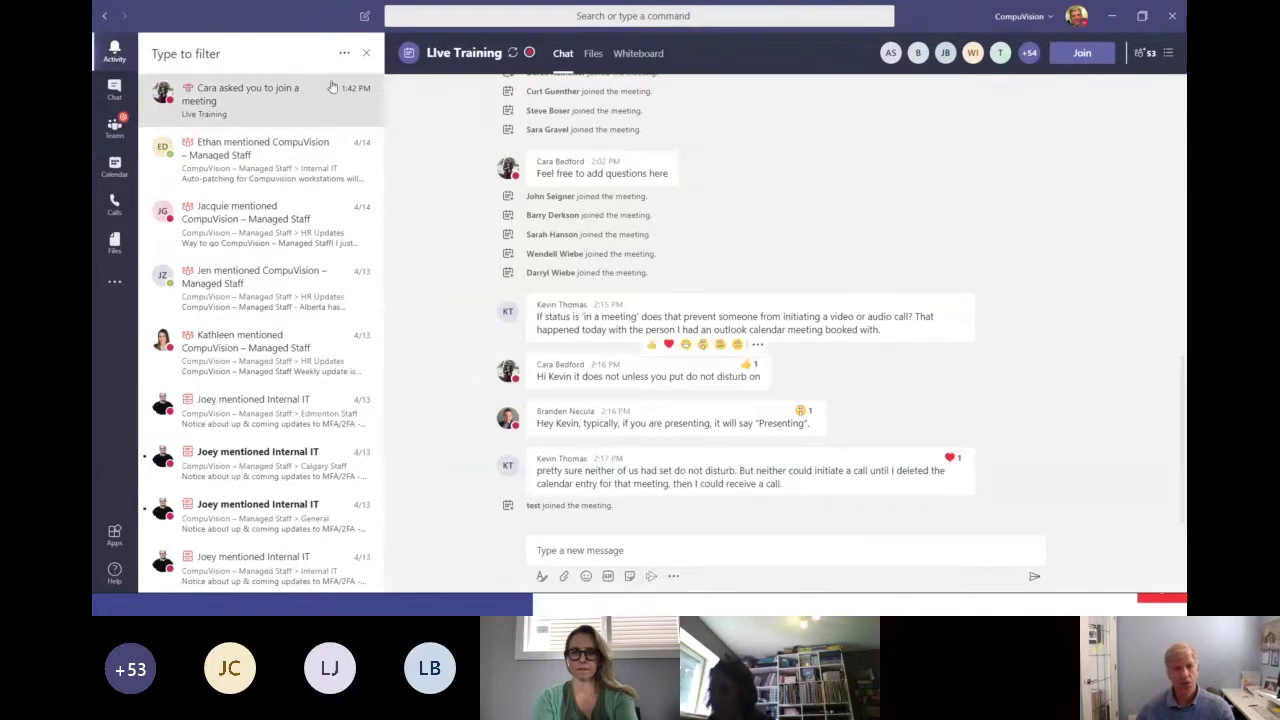
Filter the feed to Reactions, open the top reaction's meeting chat, then clear the filter.
click(344, 53)
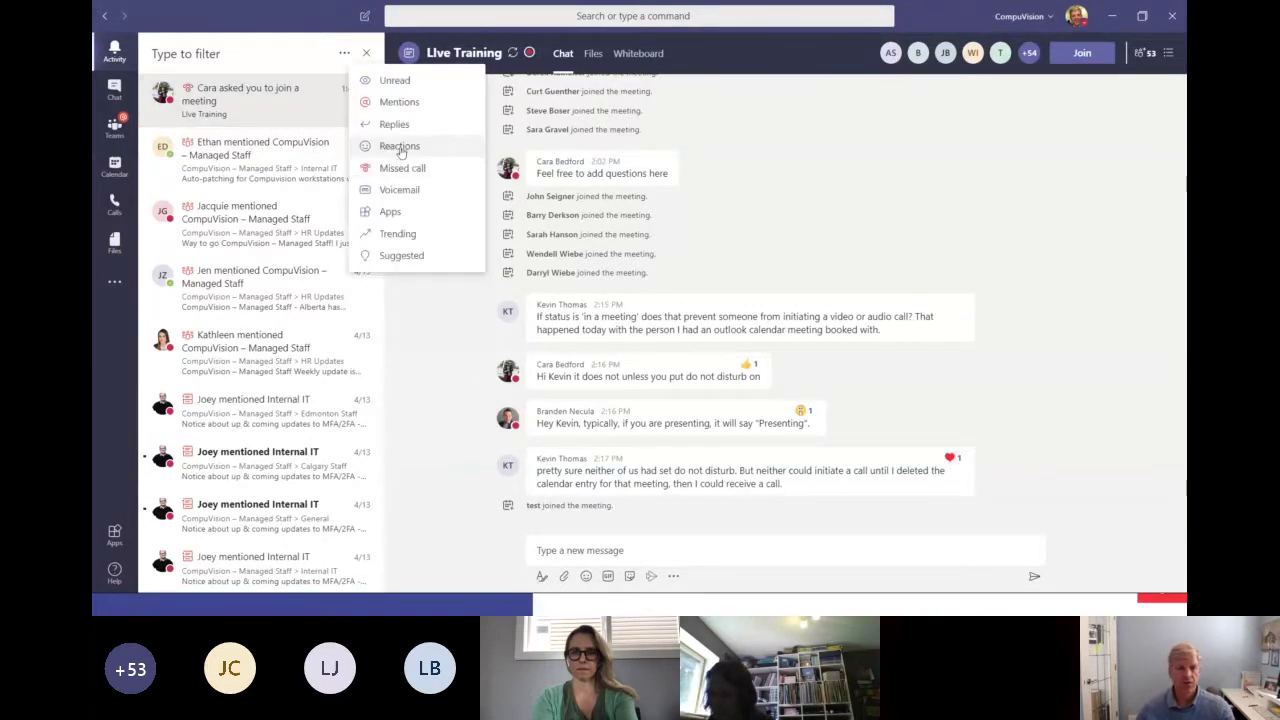
click(398, 145)
click(250, 92)
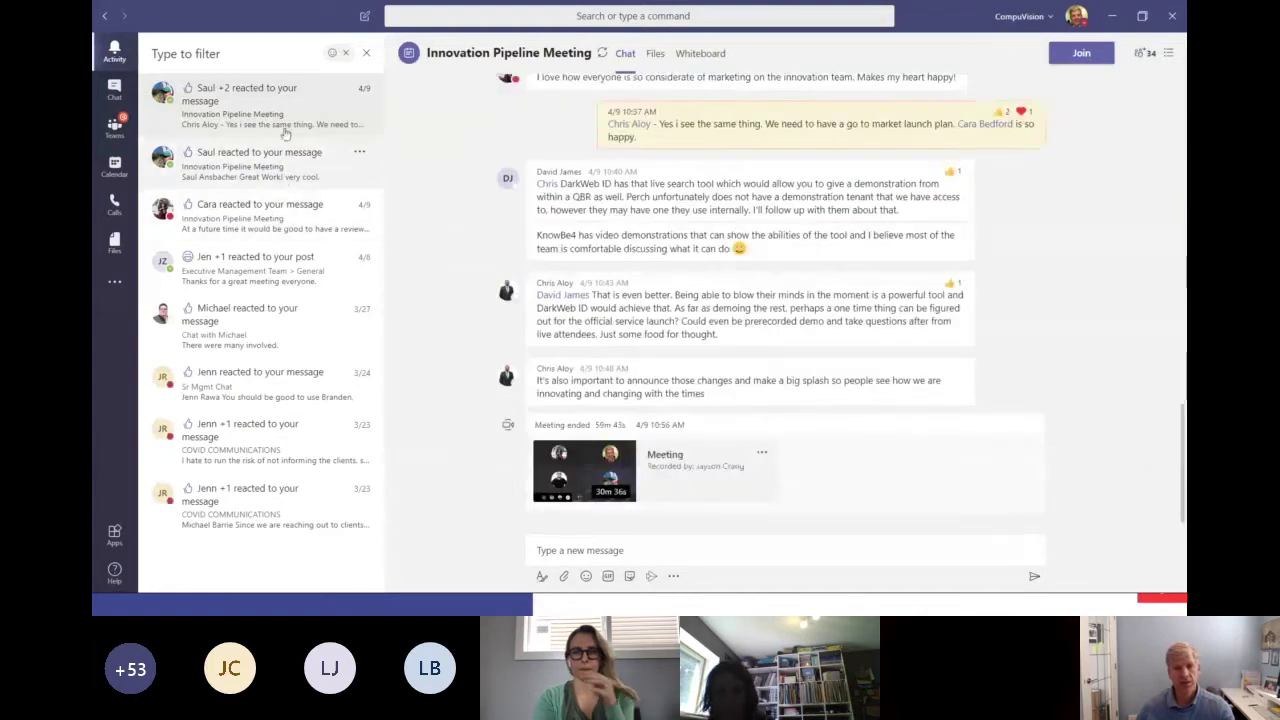
click(348, 55)
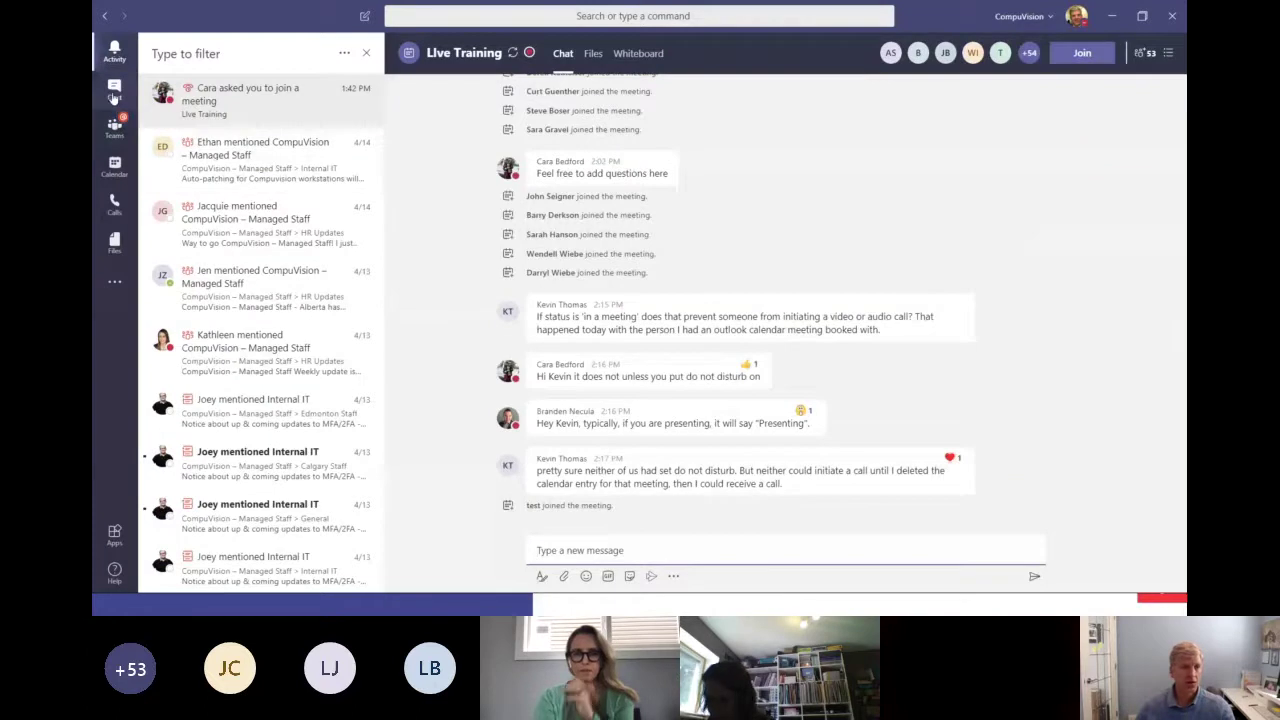
Switch through Chat, Teams and the work-week Calendar, ending back on the Teams list.
click(114, 92)
click(115, 128)
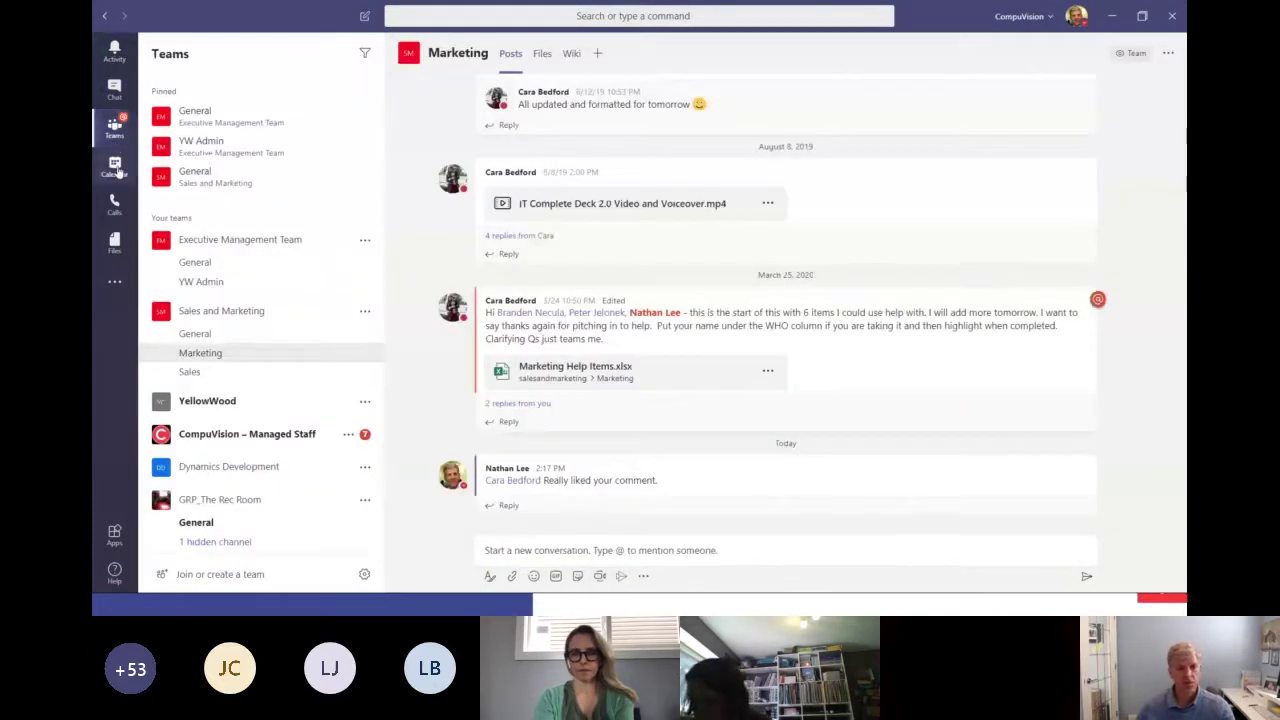
click(116, 168)
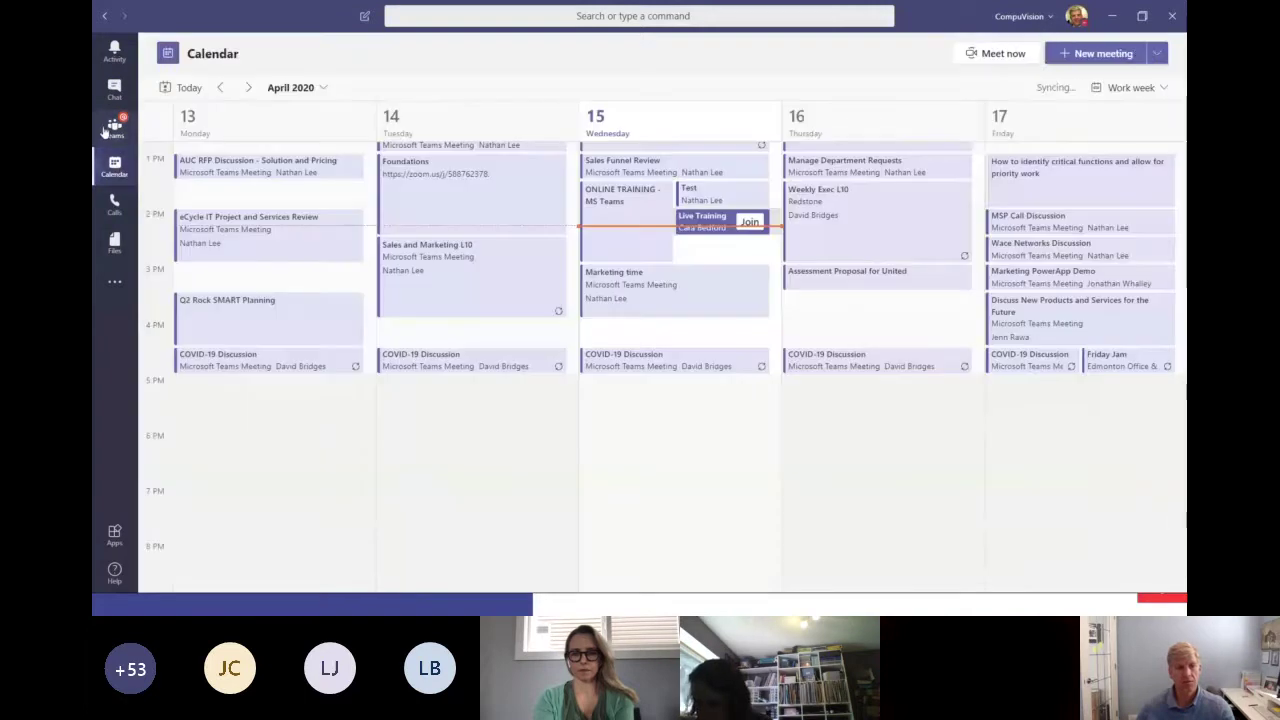
key(ctrl+3)
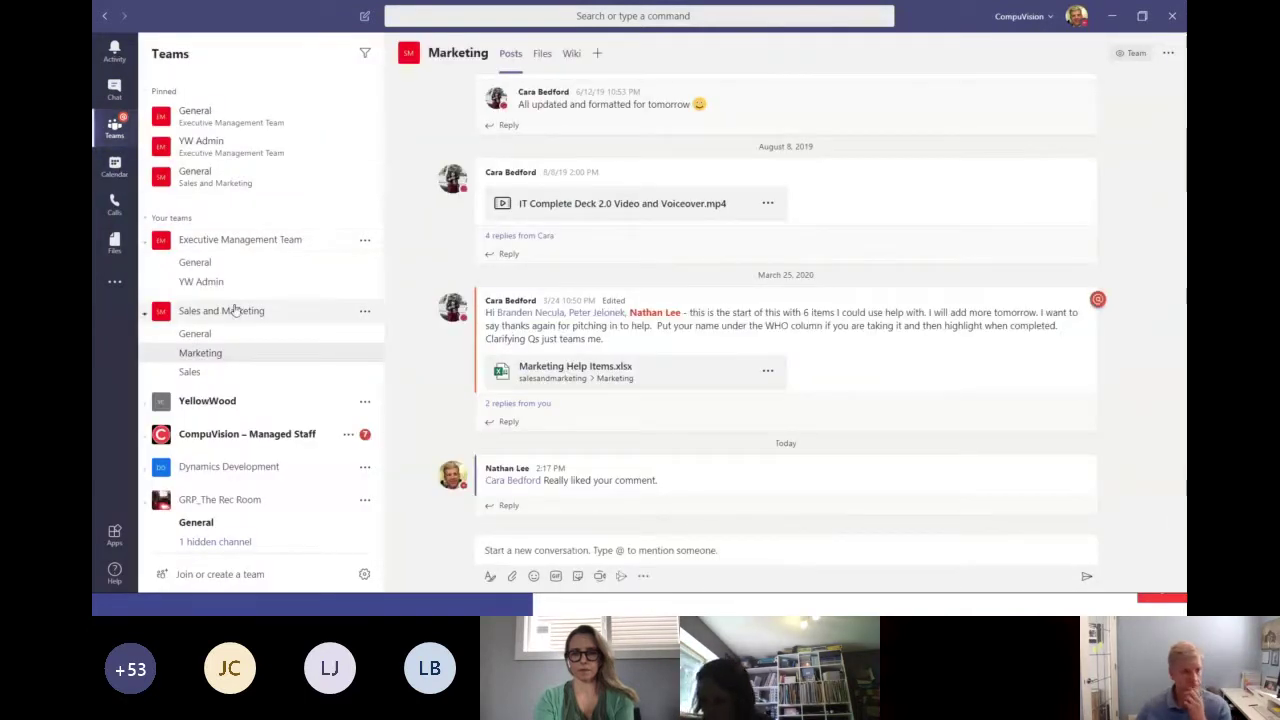
Open Sales and Marketing's General channel, then open Settings from the account menu.
click(366, 57)
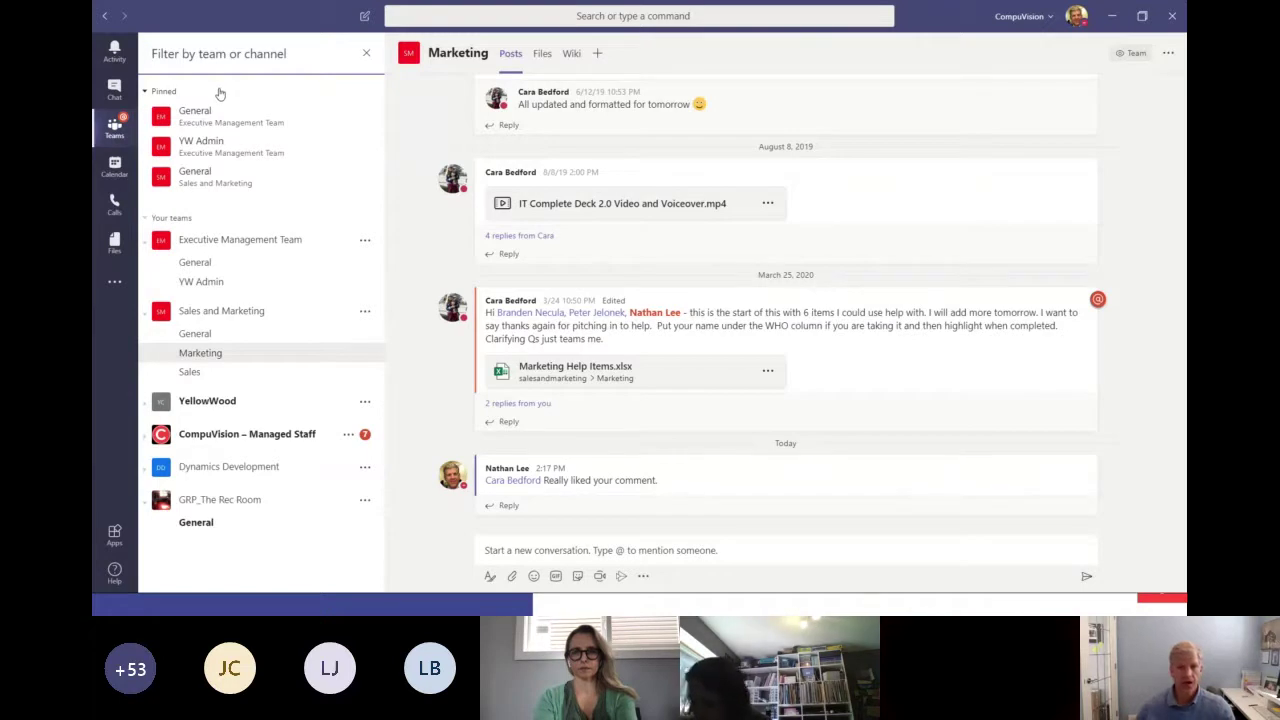
click(240, 338)
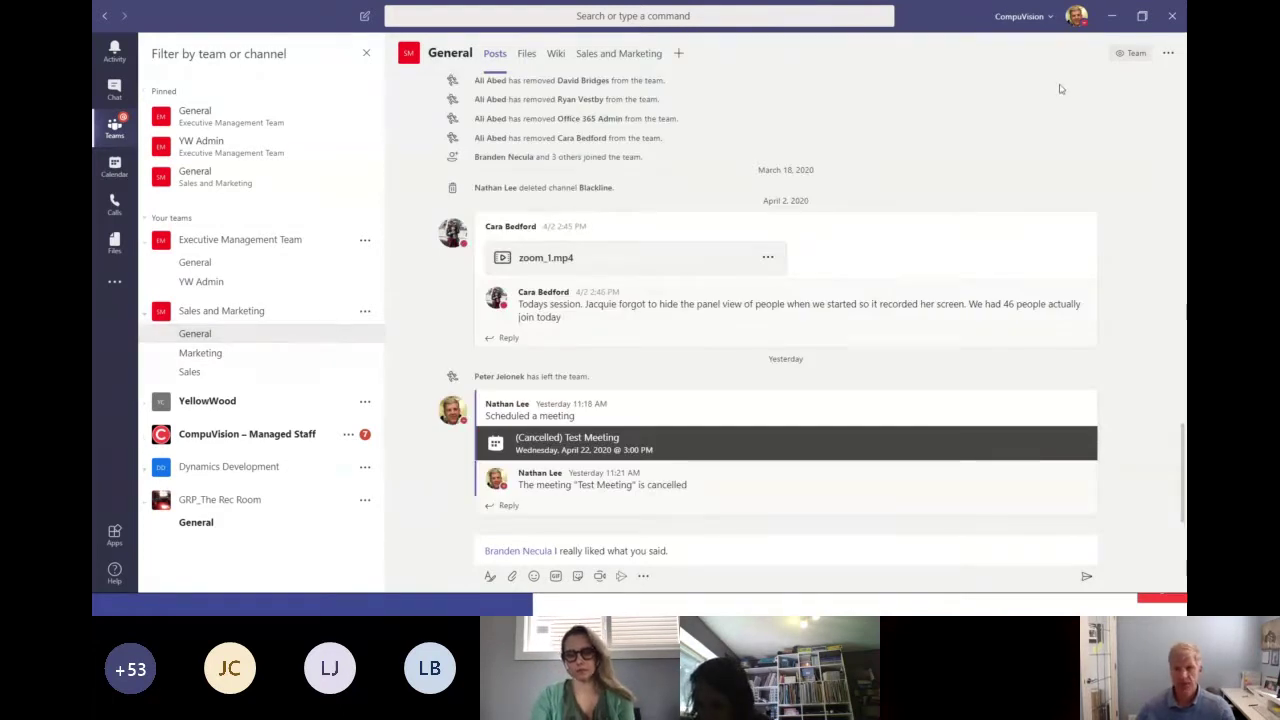
click(1076, 16)
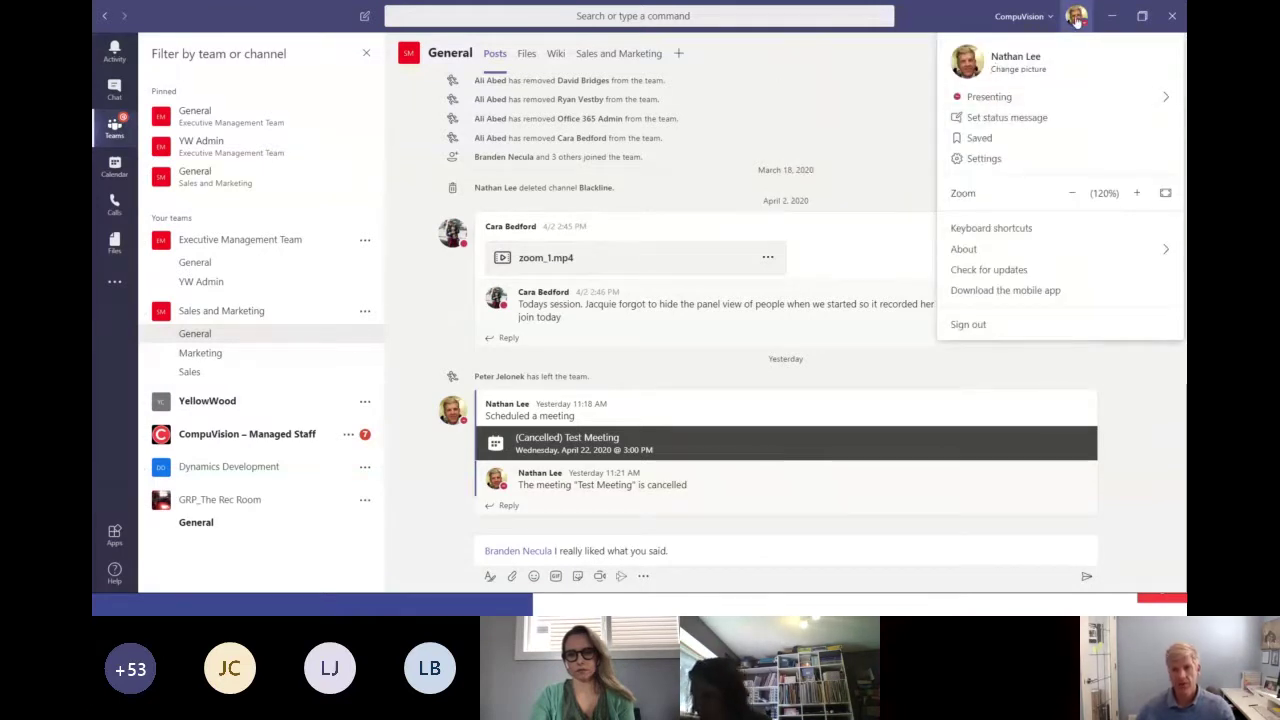
click(976, 160)
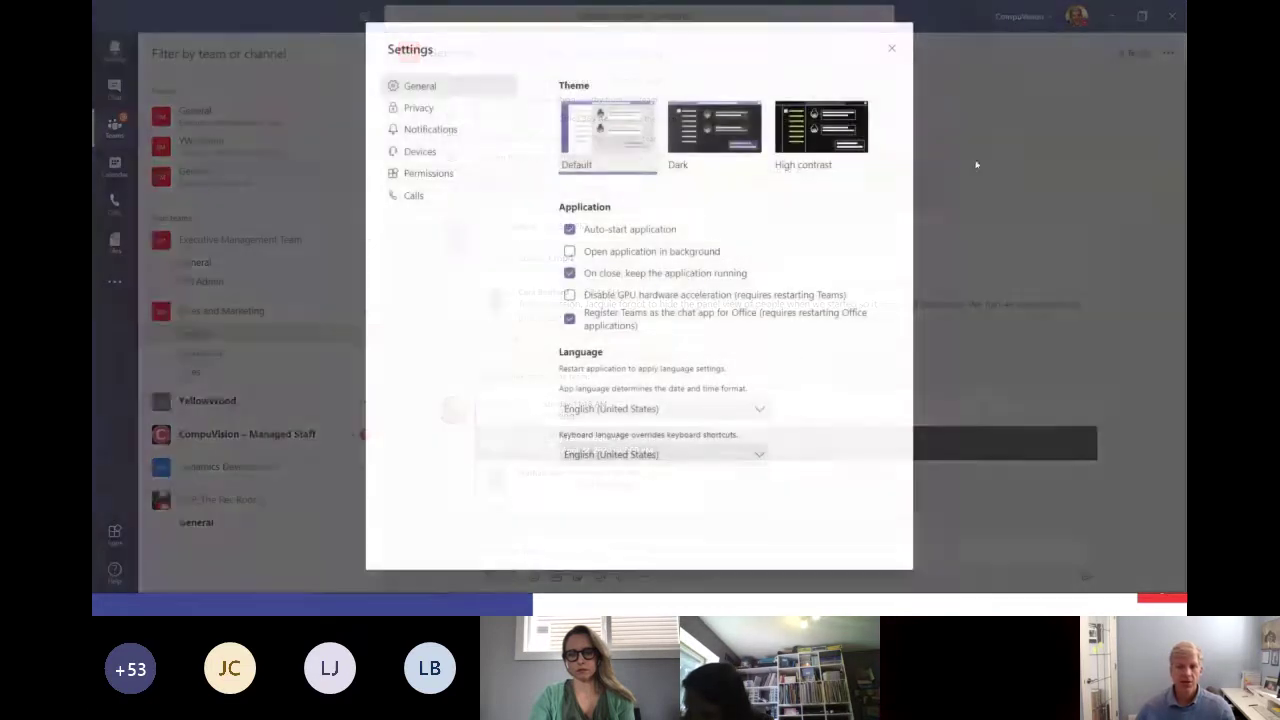
Review the Notifications settings and Personal mentions options without changes, then close Settings.
click(431, 133)
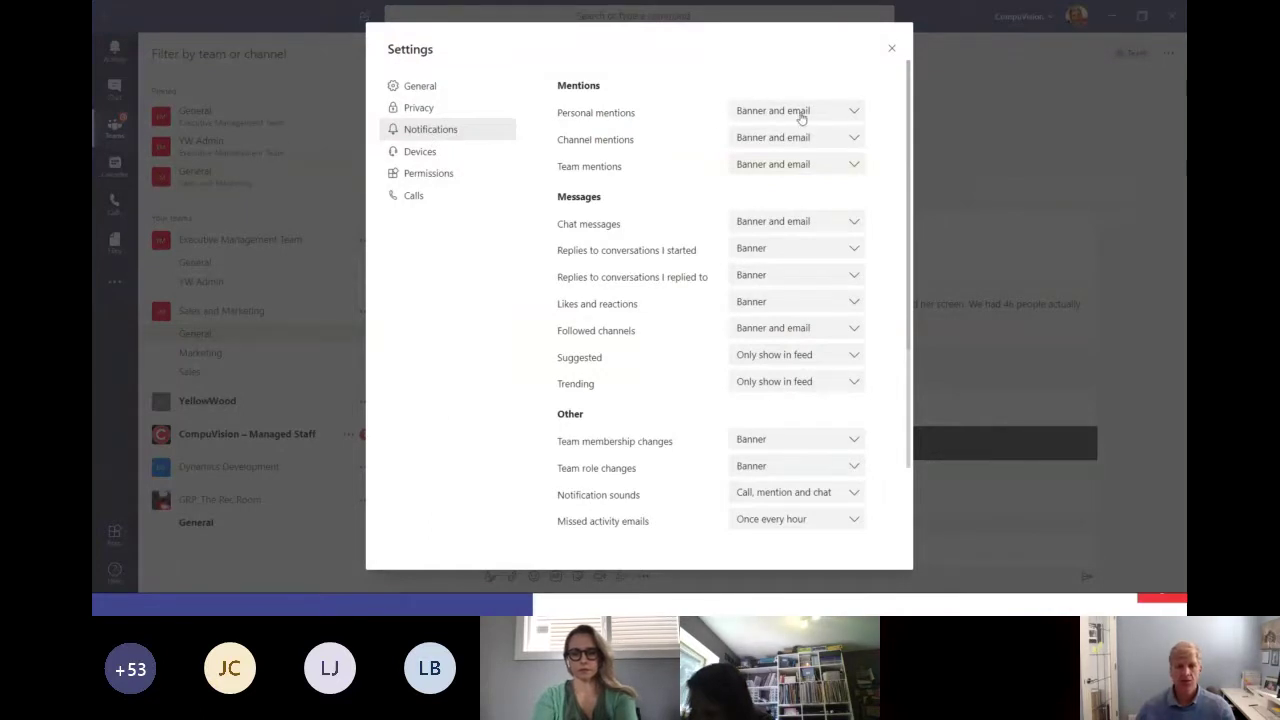
click(854, 110)
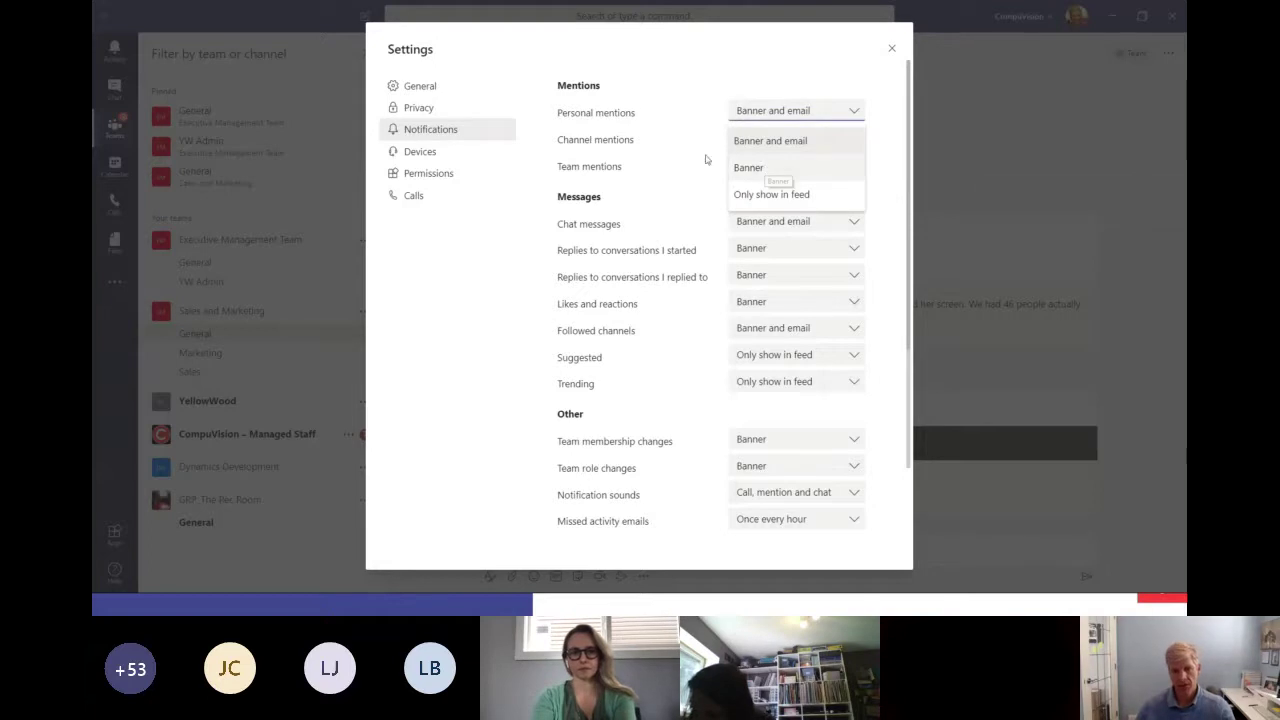
click(684, 76)
scroll(689, 340, down, 2)
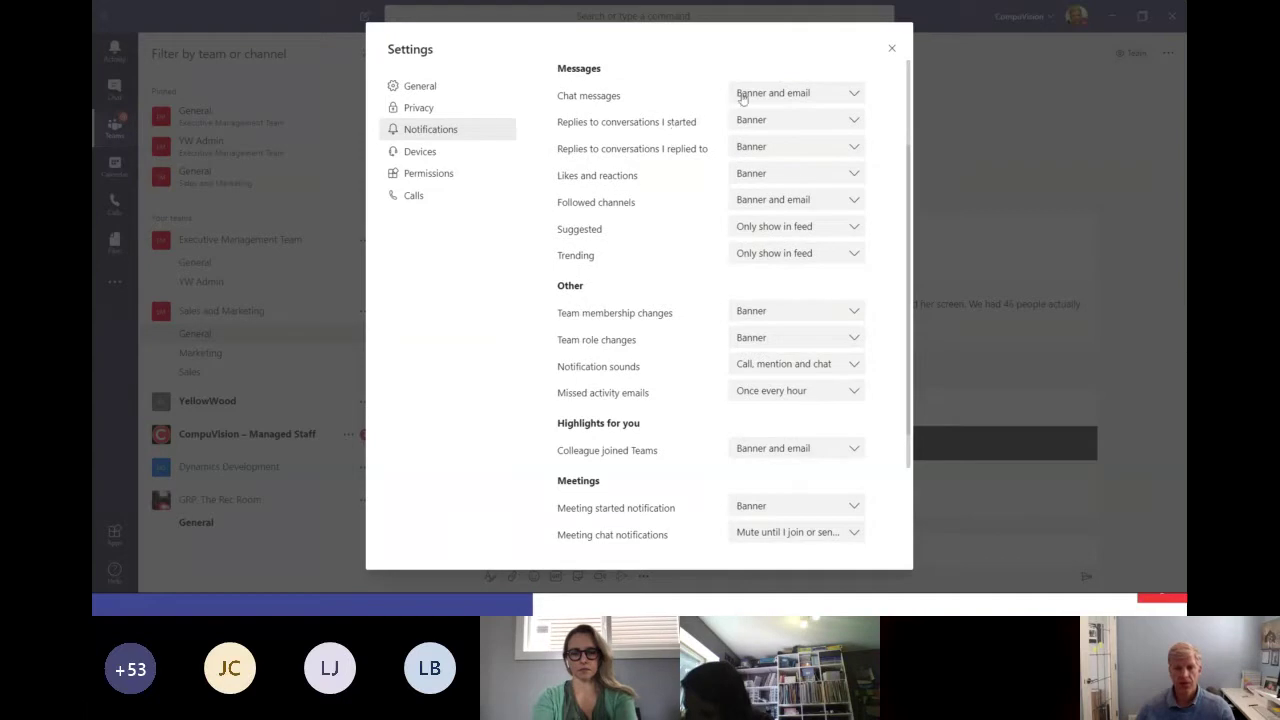
click(893, 52)
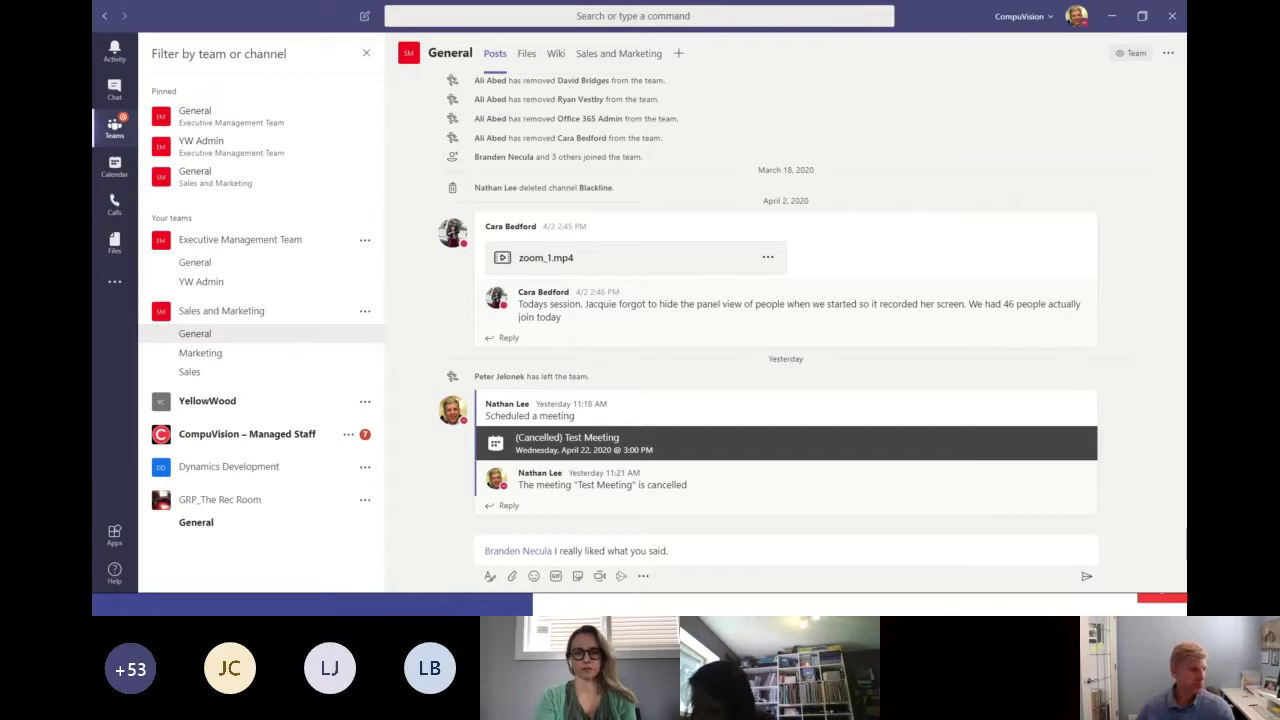
Advance the PowerPoint slideshow to slide 7, 'Upload & Share Files', and return to Teams.
key(alt+Tab)
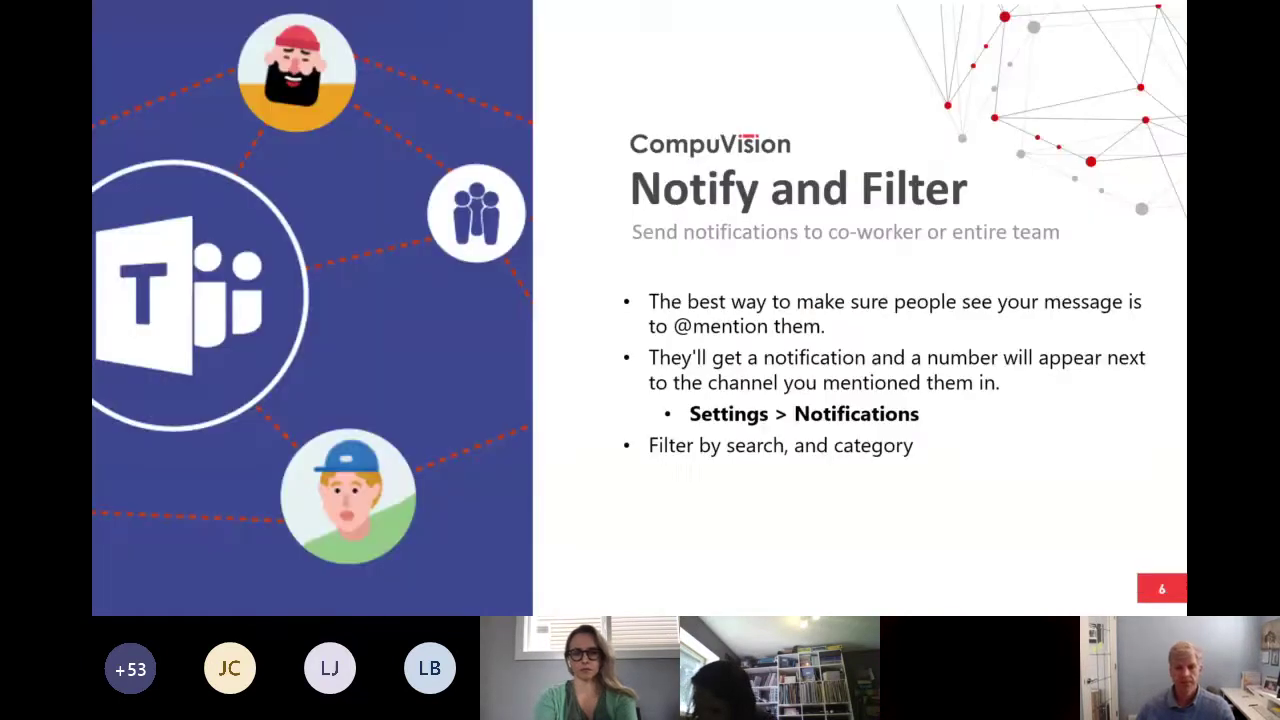
click(694, 448)
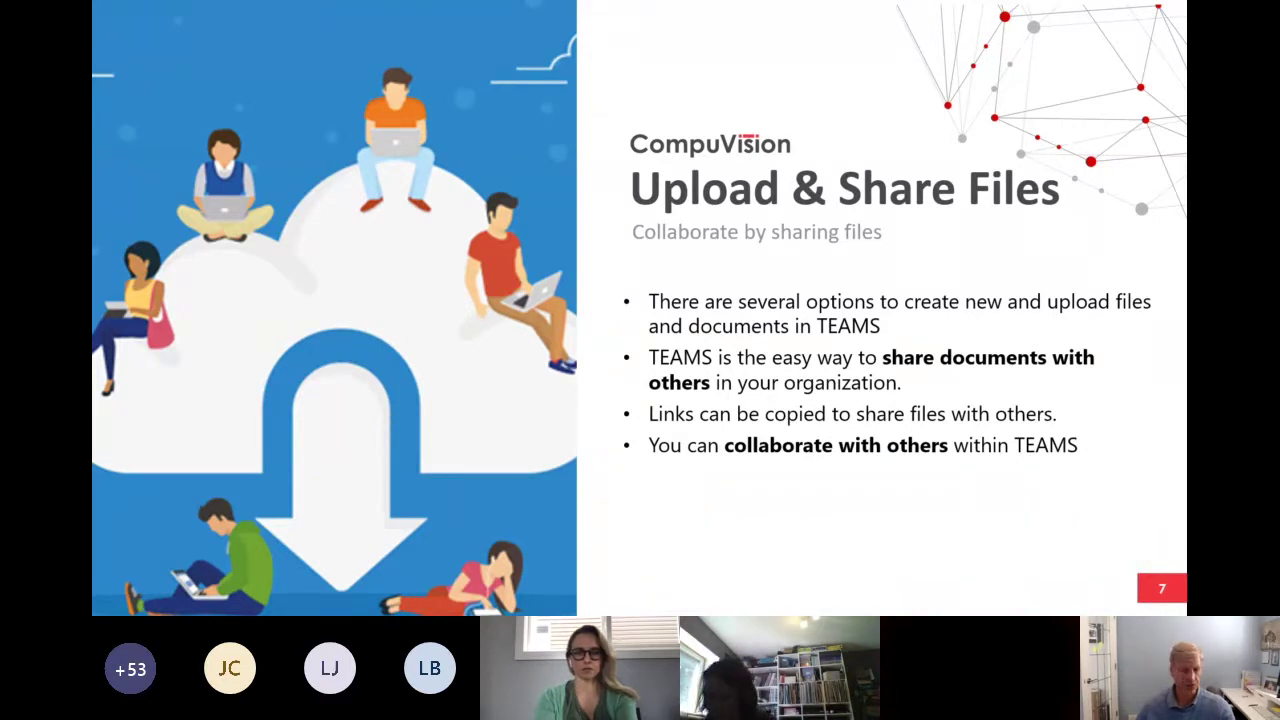
key(alt+Tab)
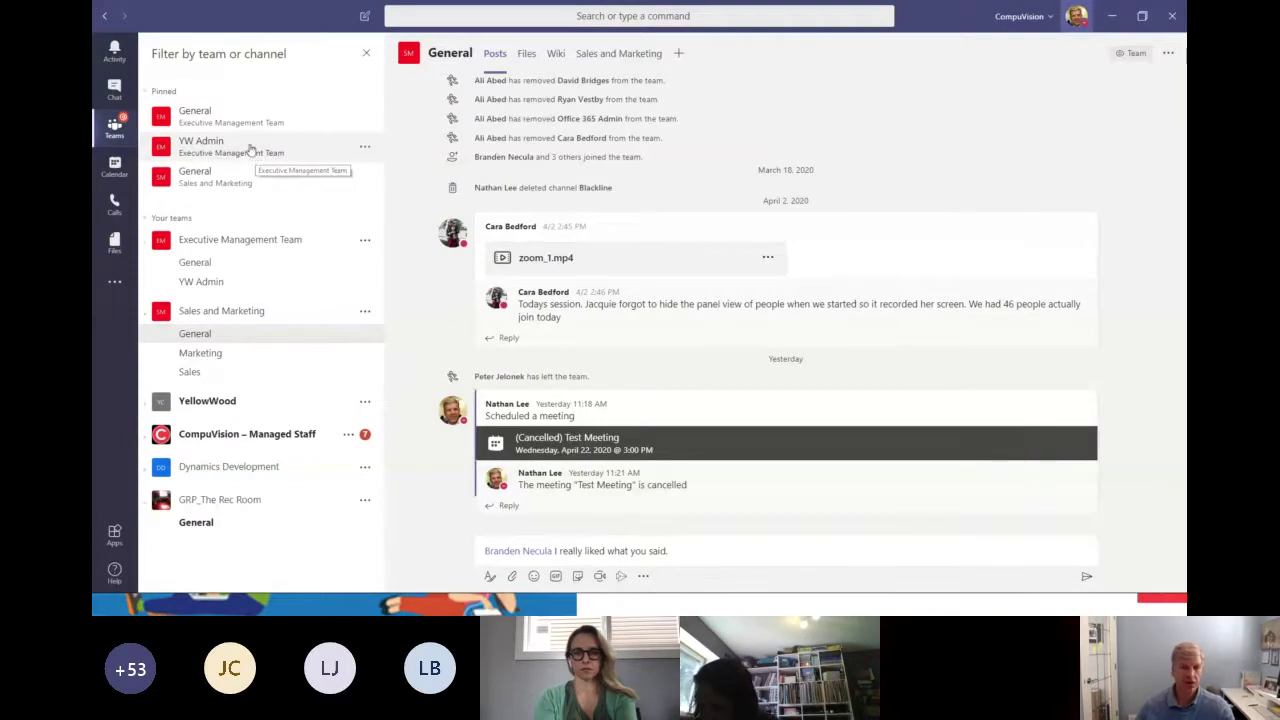
Browse the direct chat's shared files, then show the Sales and Marketing General channel's Files tab.
click(116, 92)
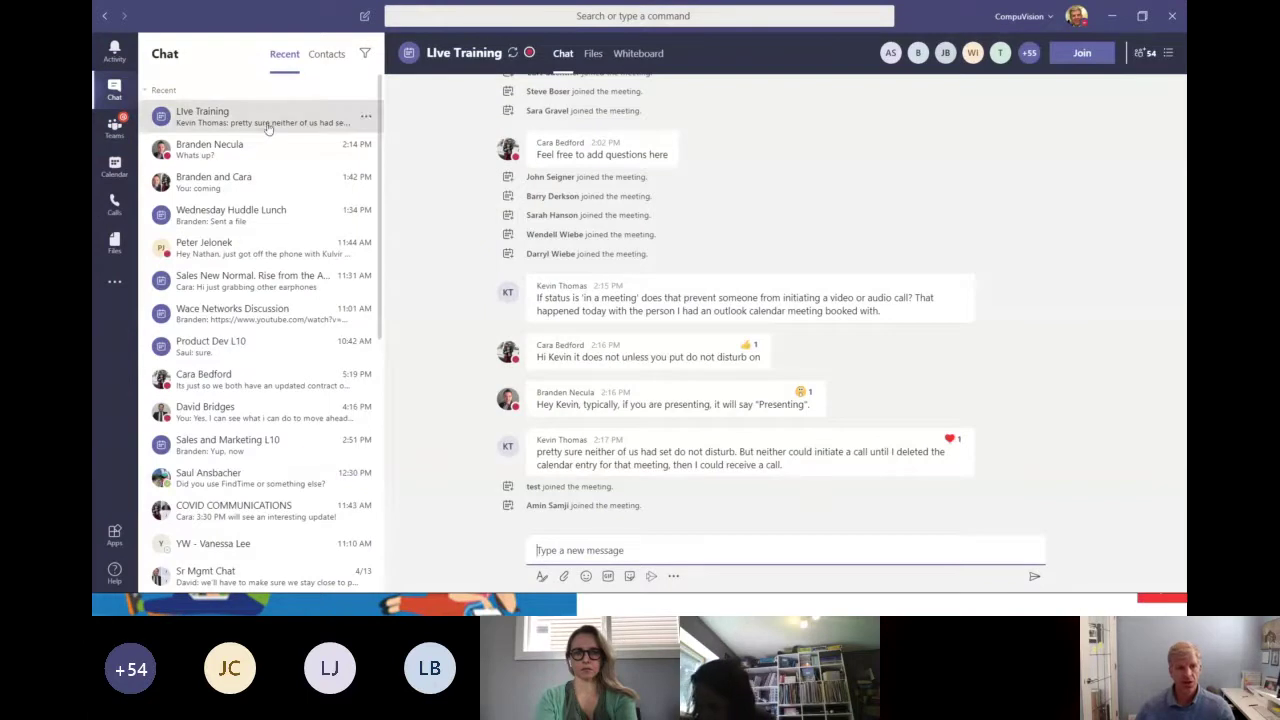
click(267, 158)
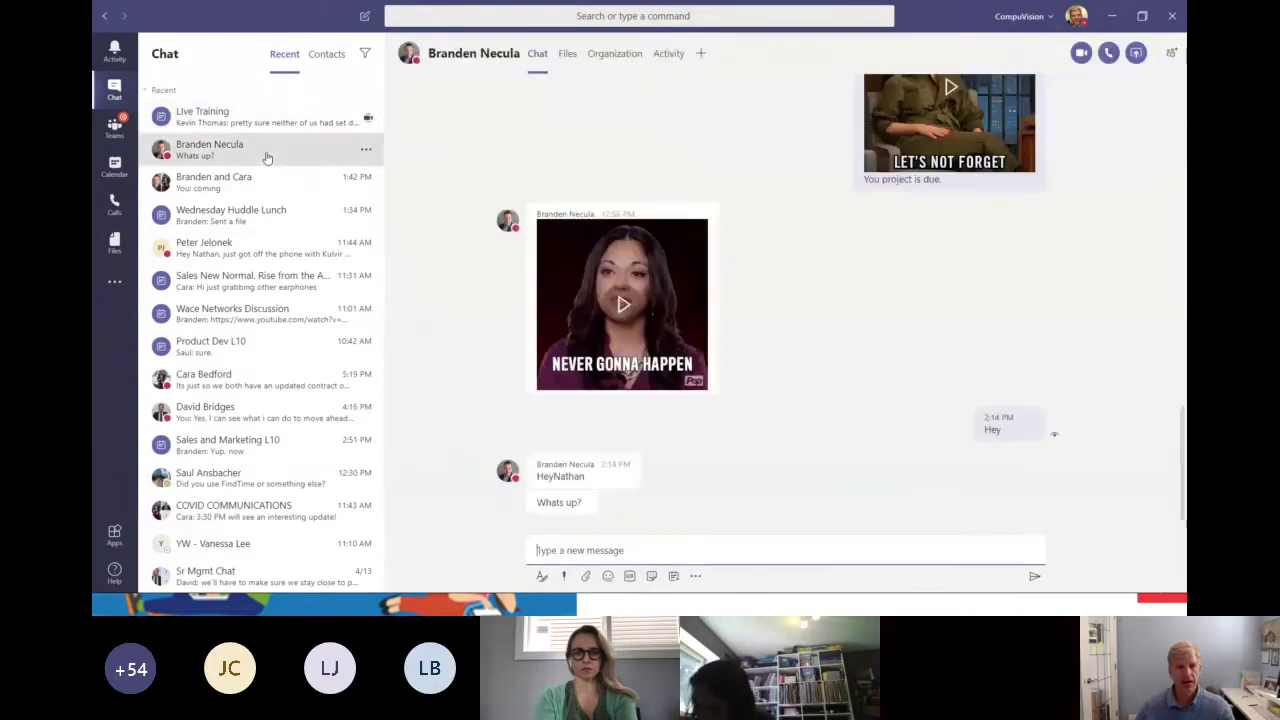
click(567, 56)
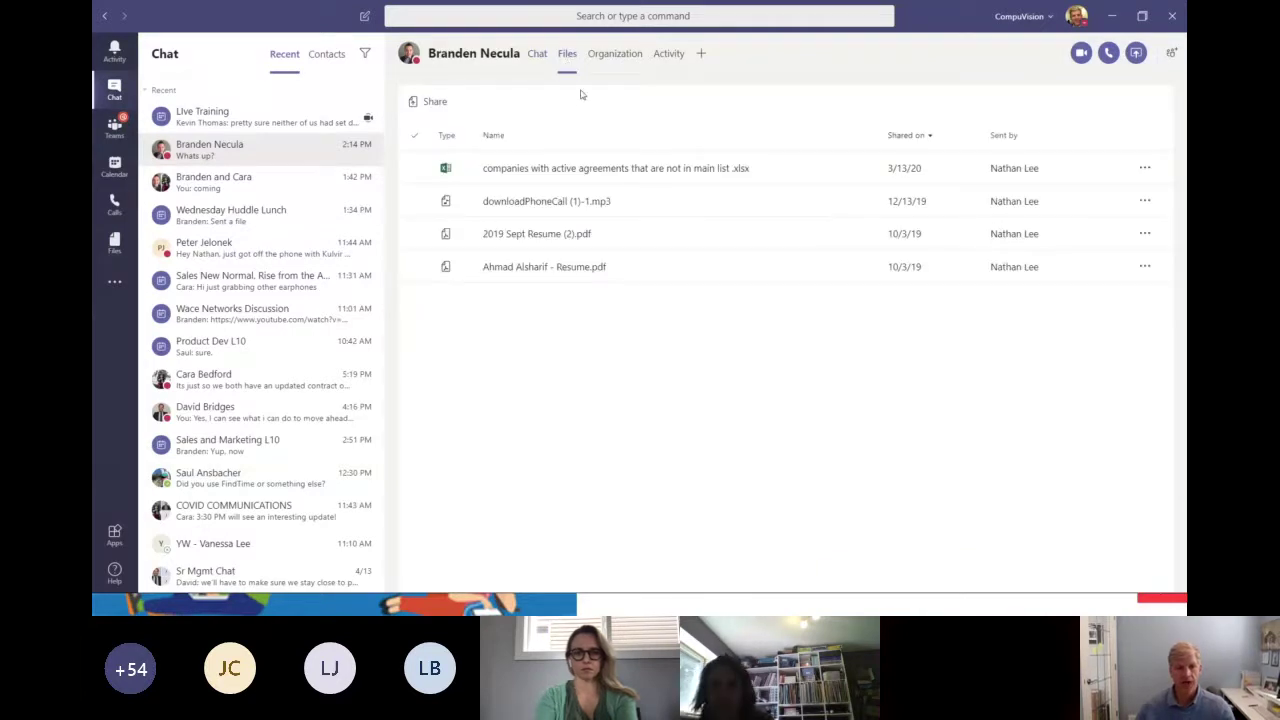
click(241, 150)
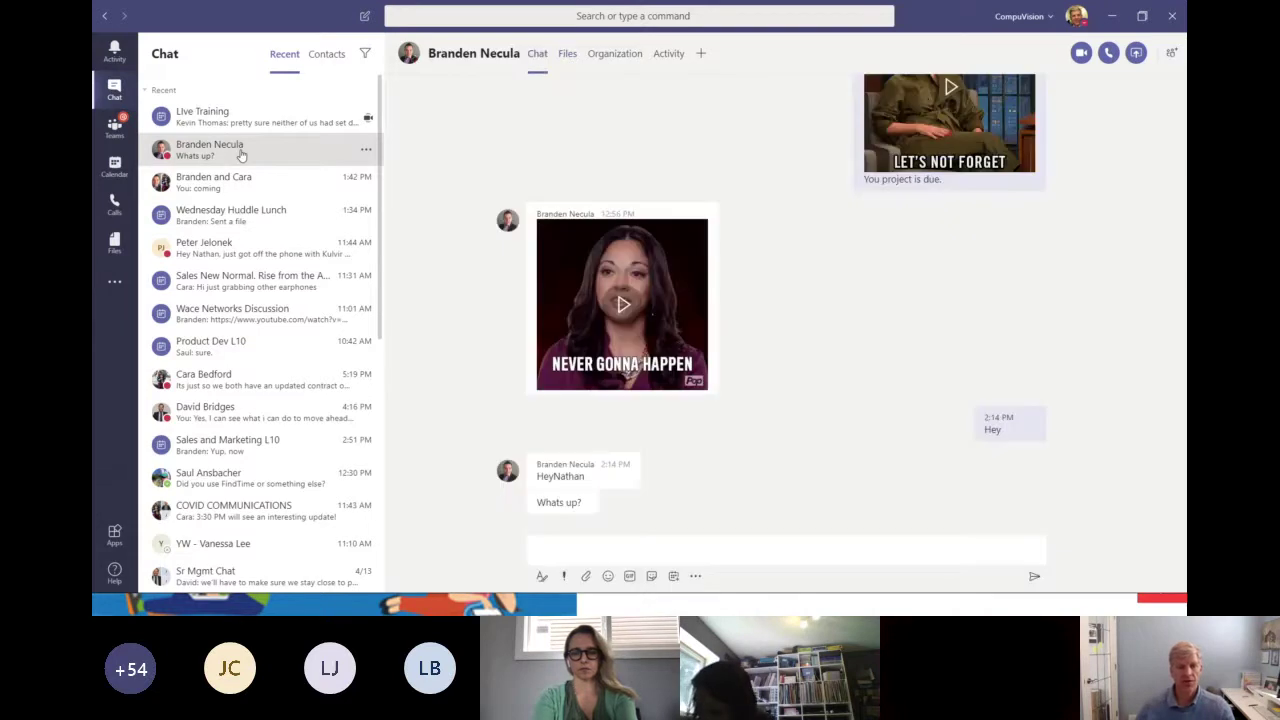
scroll(840, 300, up, 10)
scroll(826, 386, up, 4)
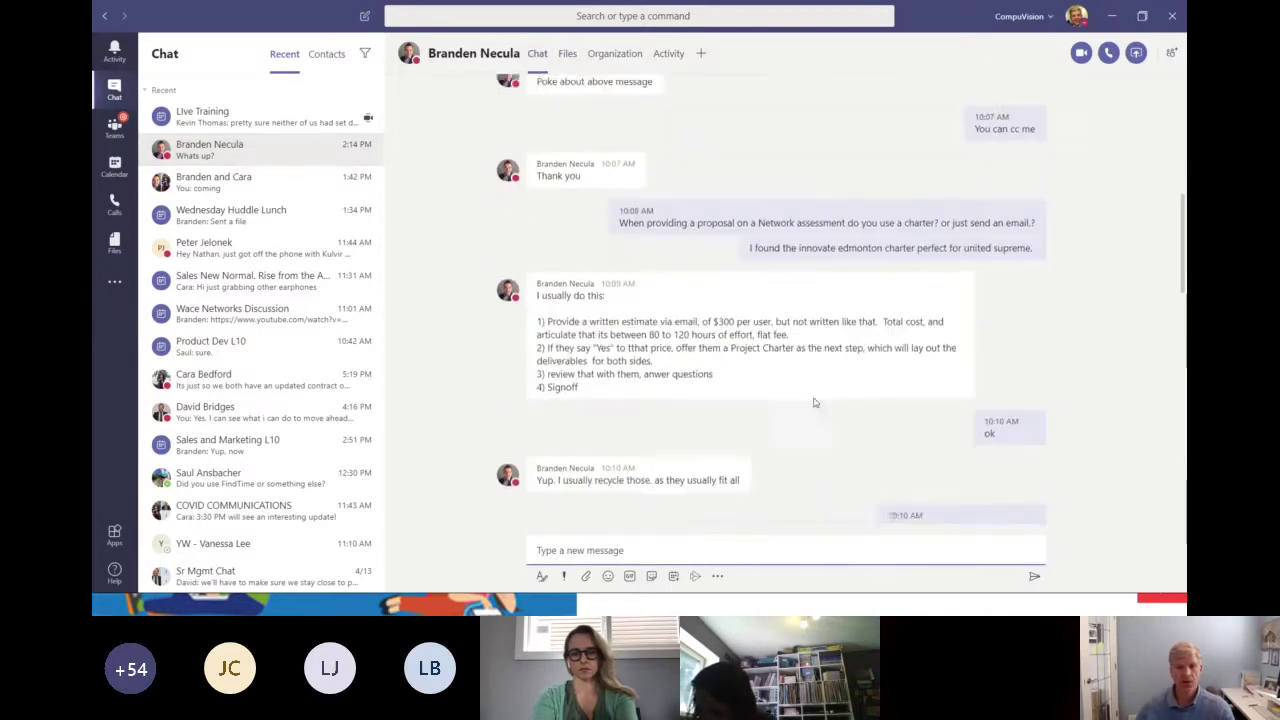
click(566, 55)
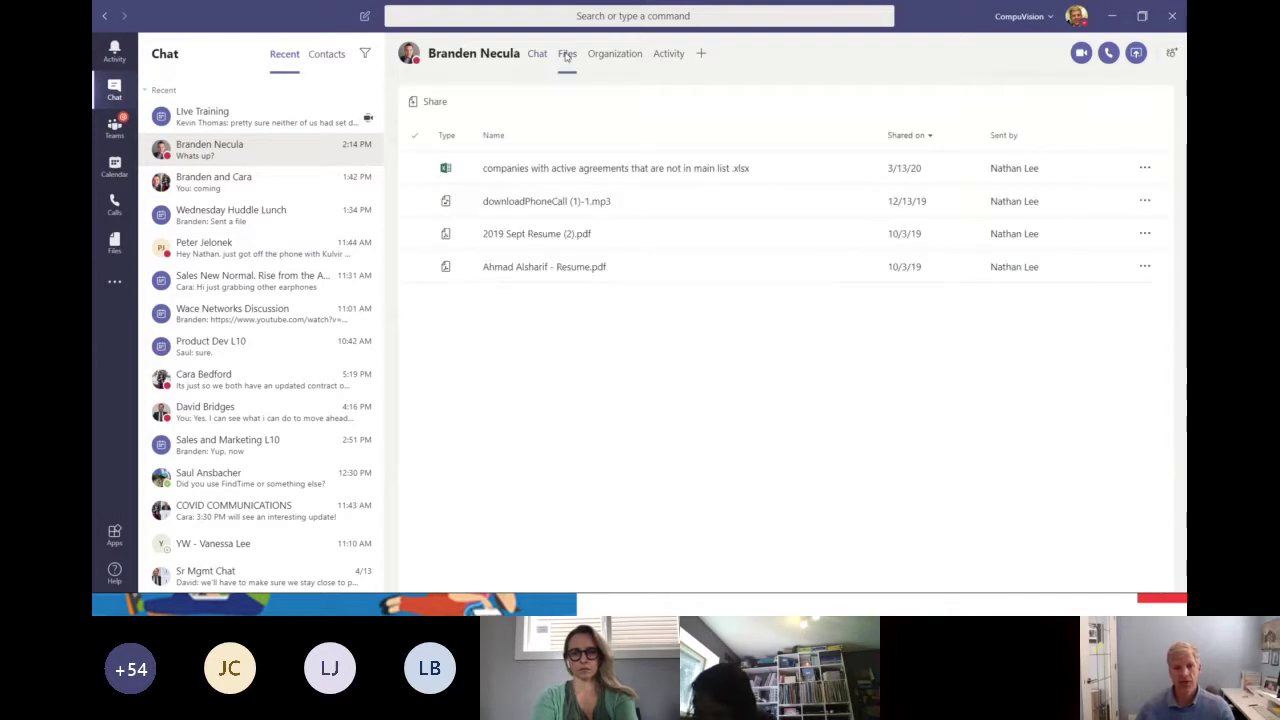
click(265, 156)
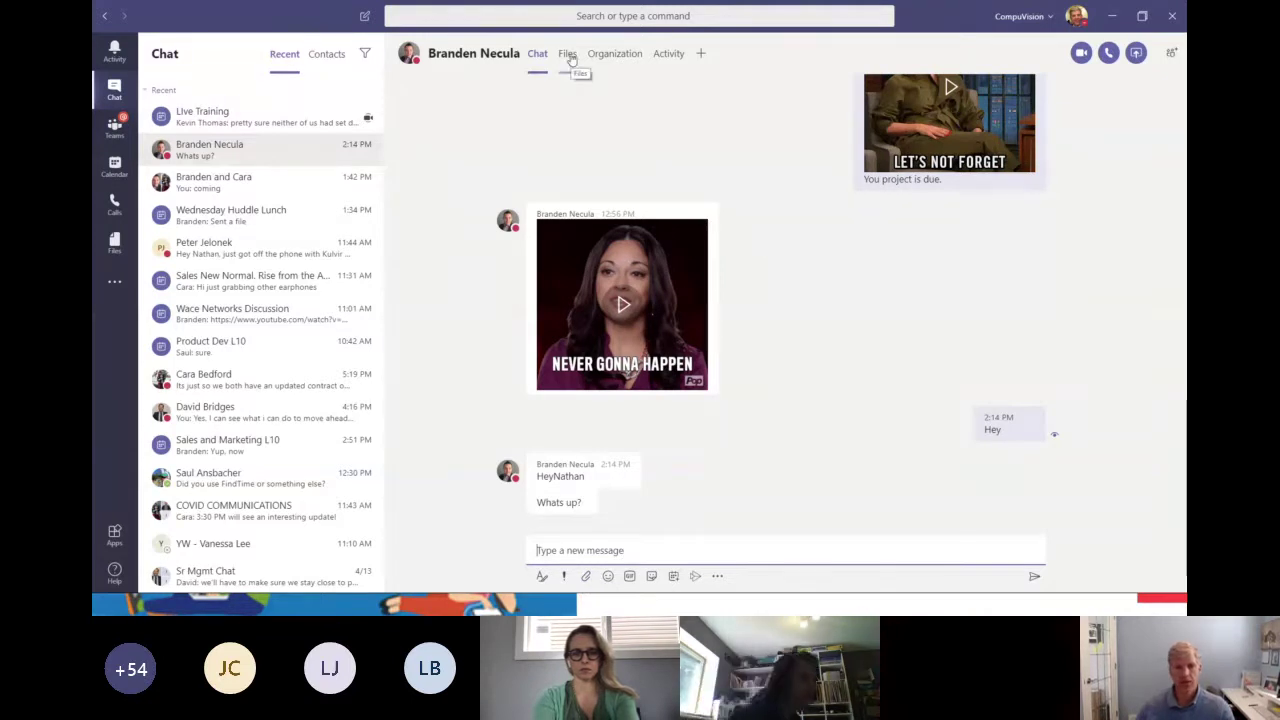
click(114, 125)
click(529, 55)
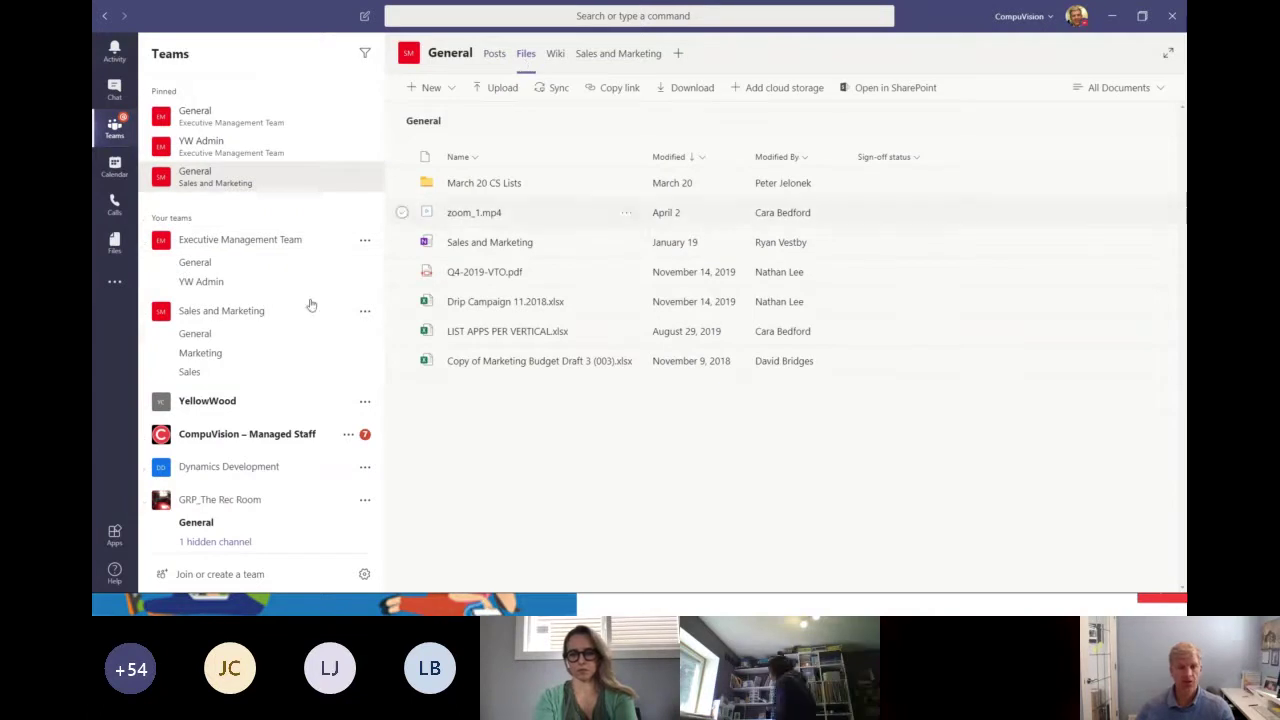
Open the Marketing channel's Files tab, check the New menu, and choose a file from Downloads to upload.
click(219, 358)
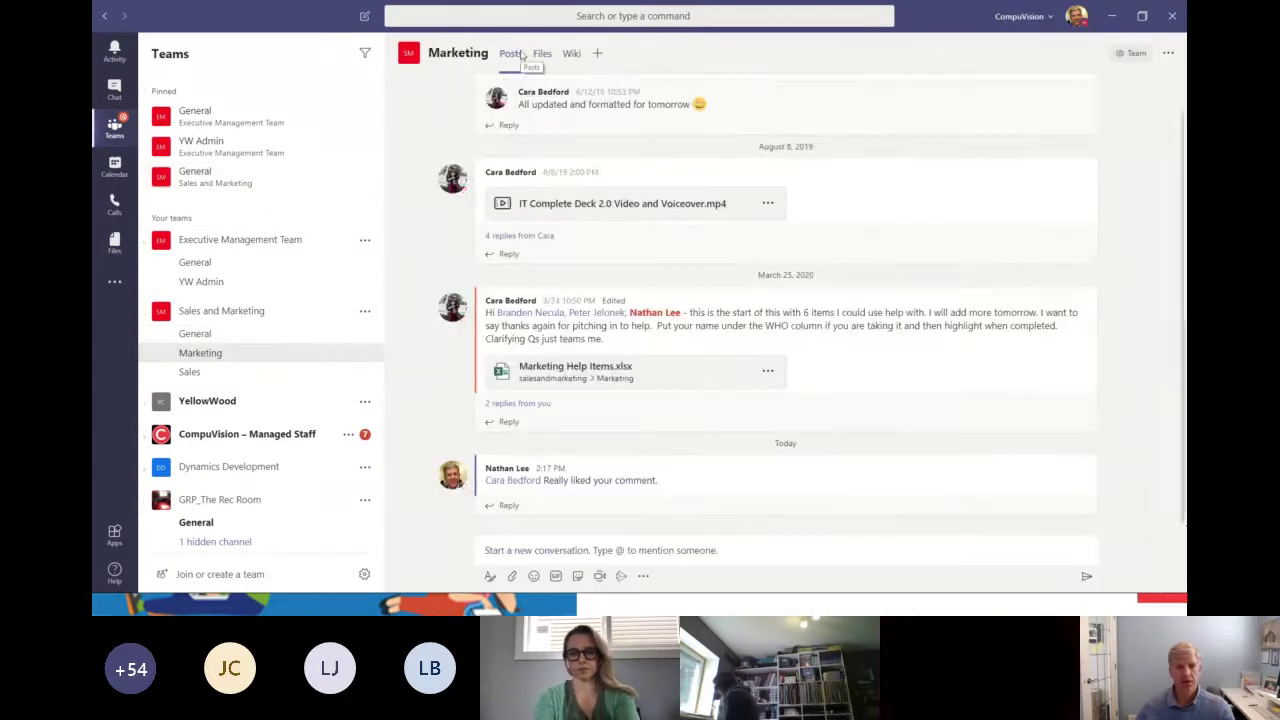
click(539, 53)
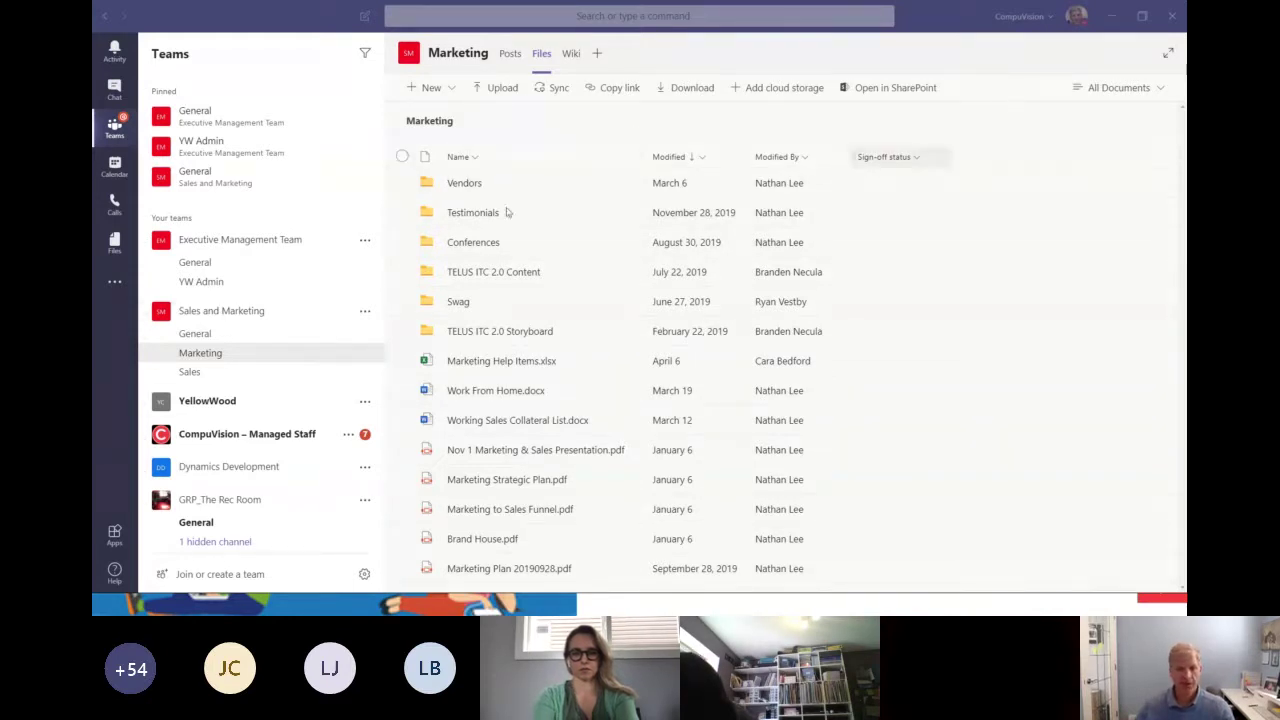
click(450, 88)
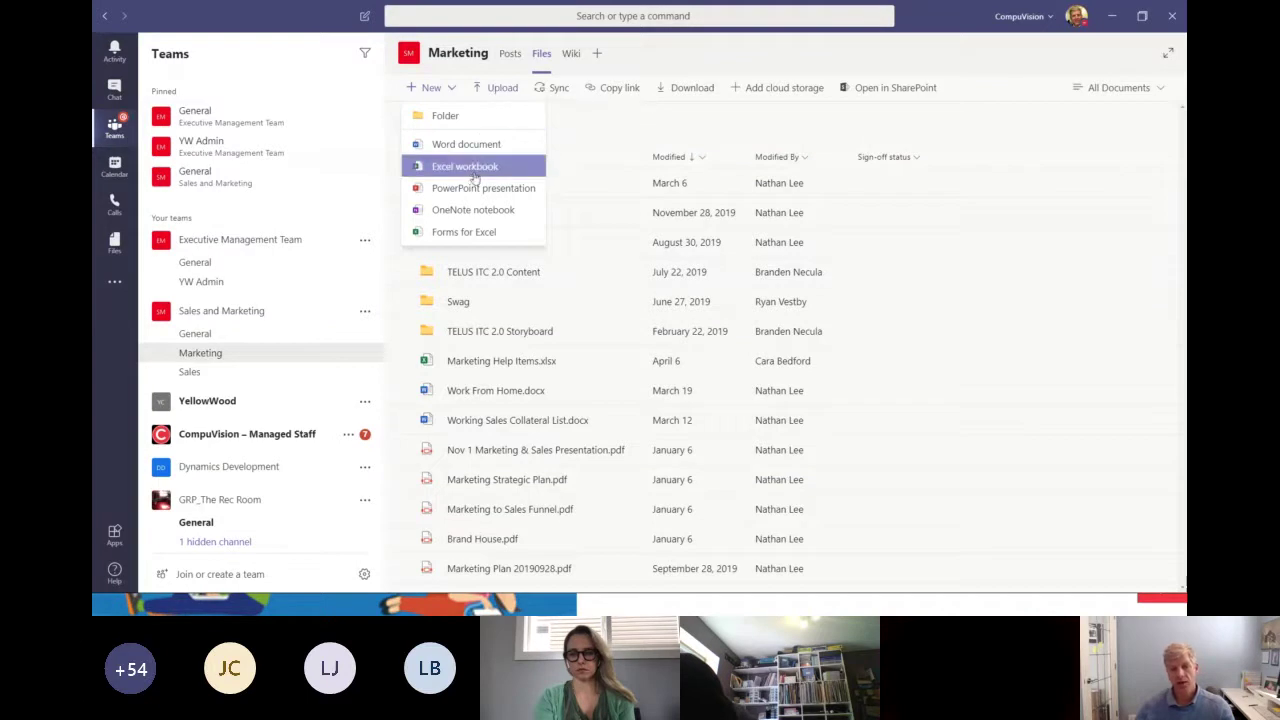
click(504, 90)
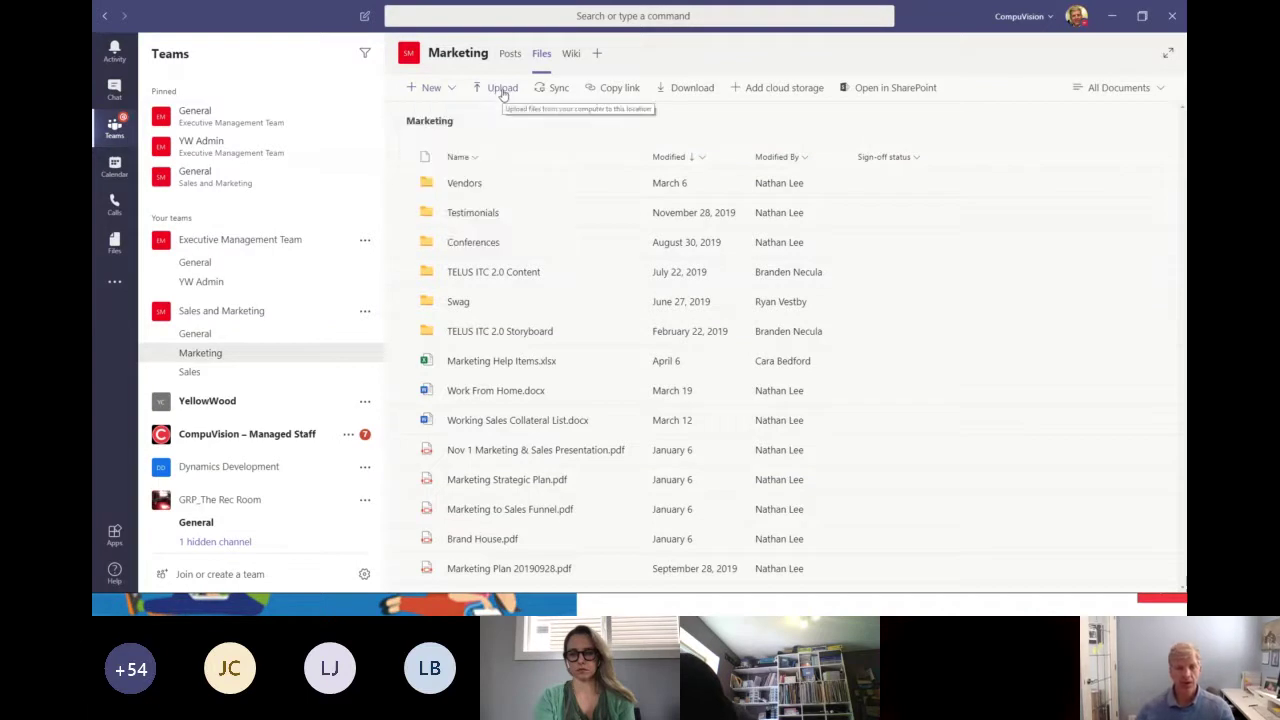
click(387, 107)
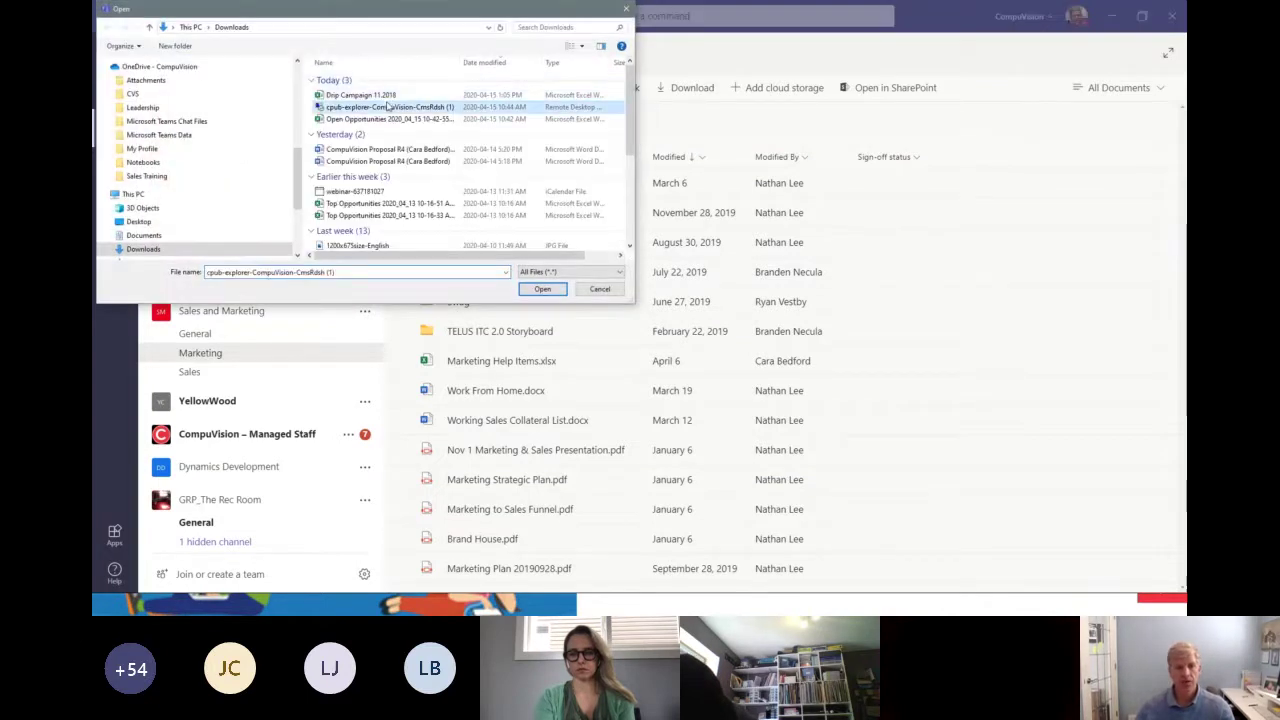
Confirm the file chosen for upload and glance at the Swag folder's actions.
click(541, 289)
right_click(597, 298)
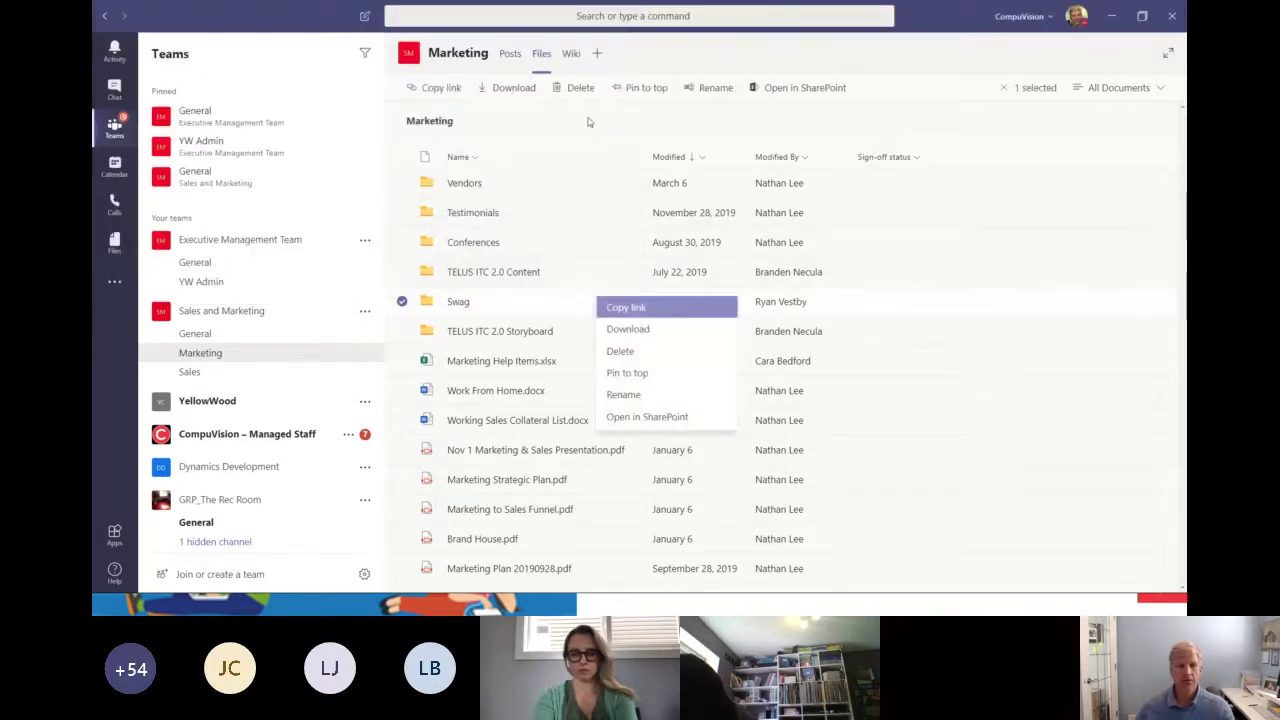
click(762, 59)
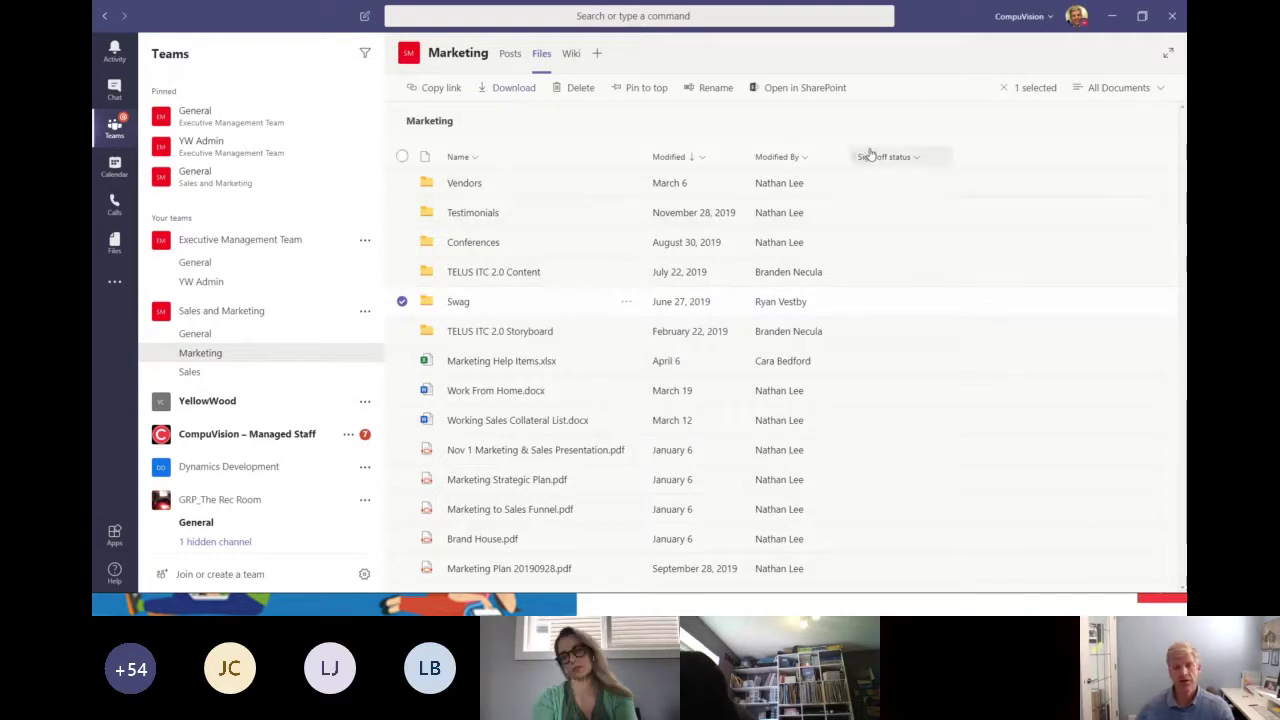
Copy a shareable link to Marketing Help Items.xlsx to the clipboard.
click(401, 361)
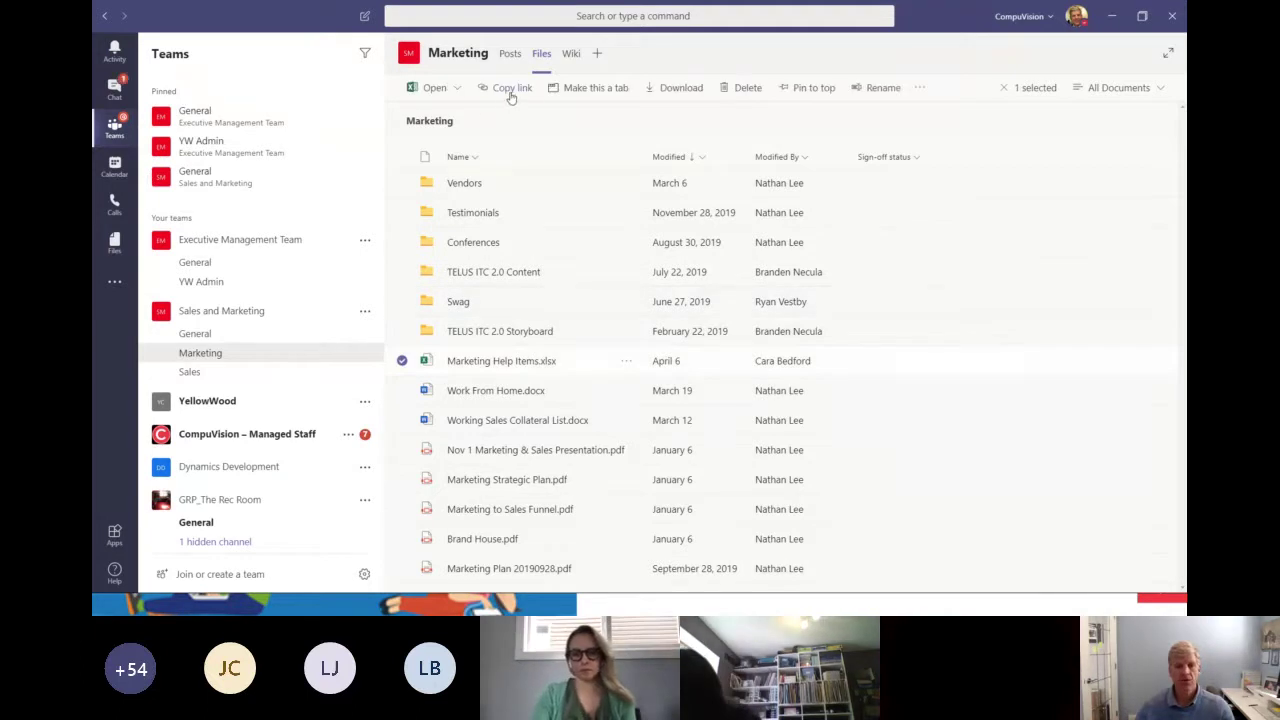
click(510, 91)
click(786, 384)
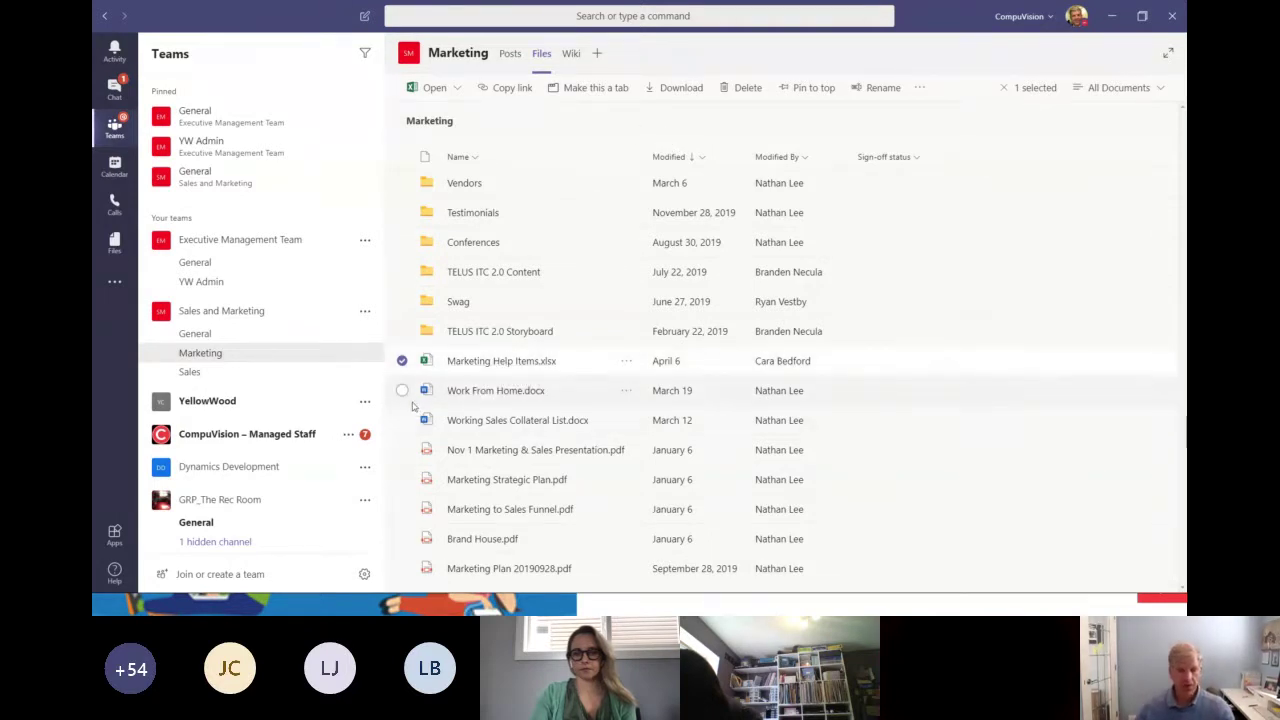
click(243, 379)
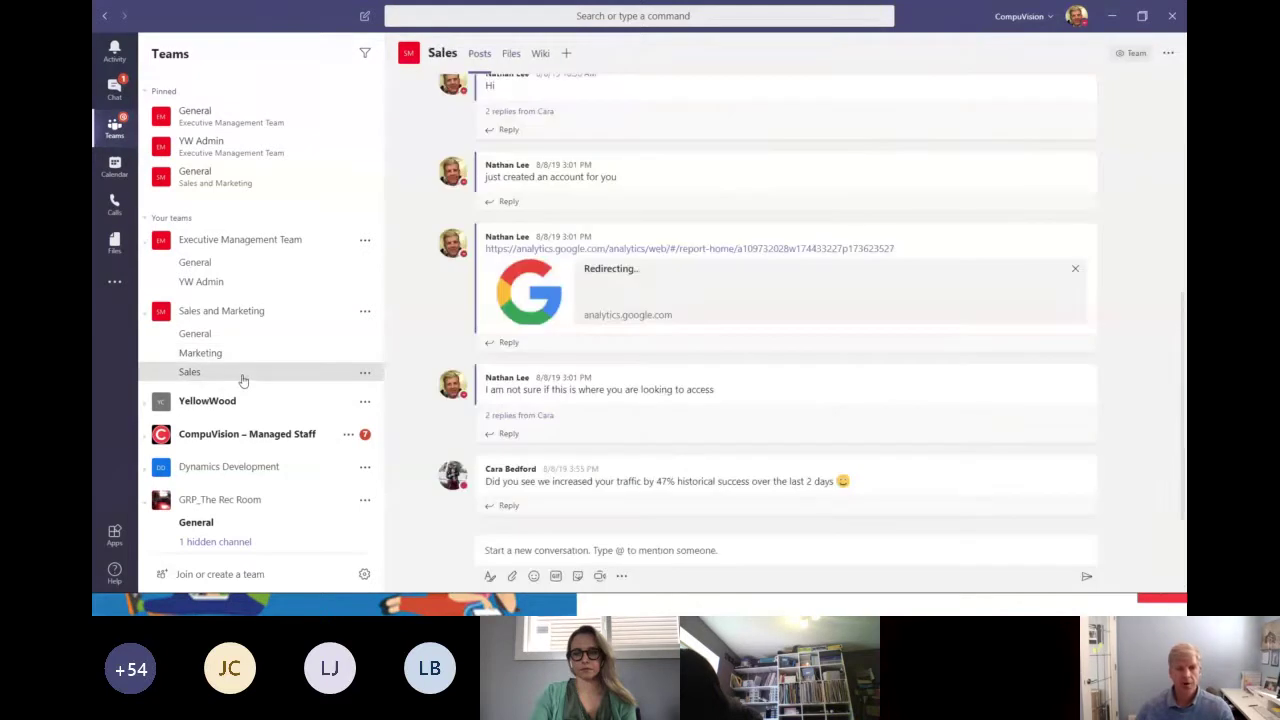
click(510, 54)
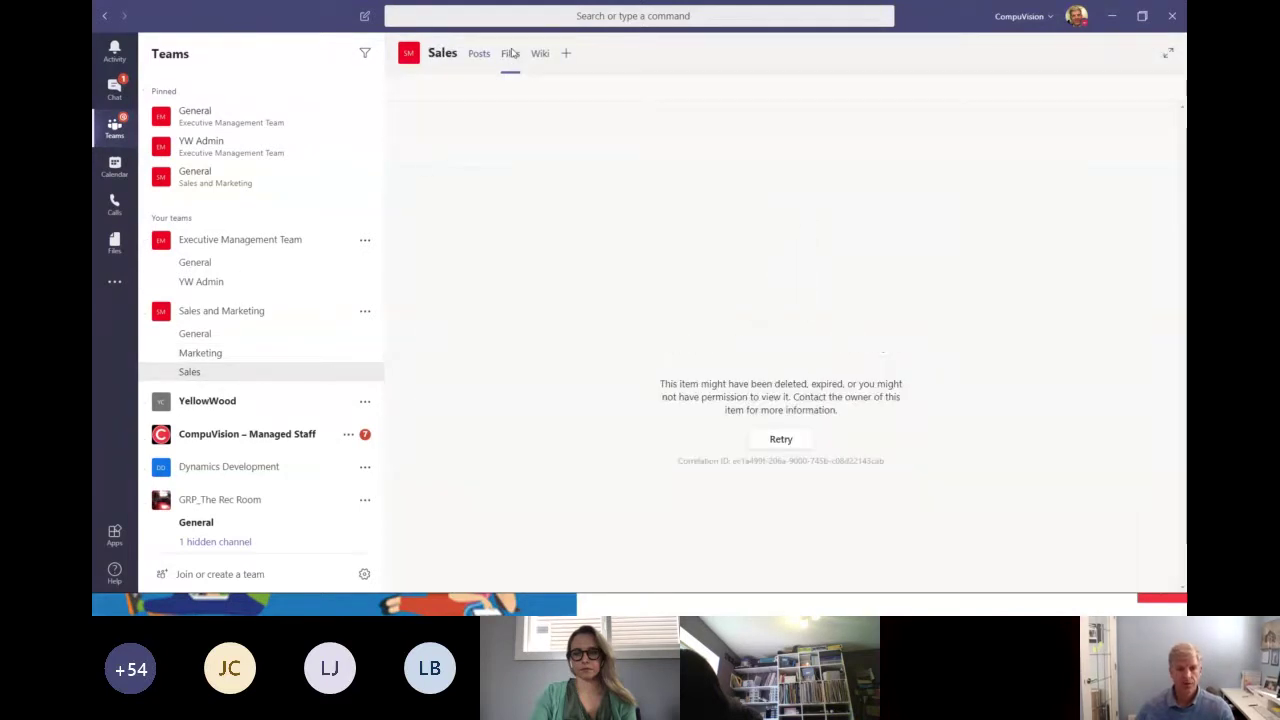
click(215, 338)
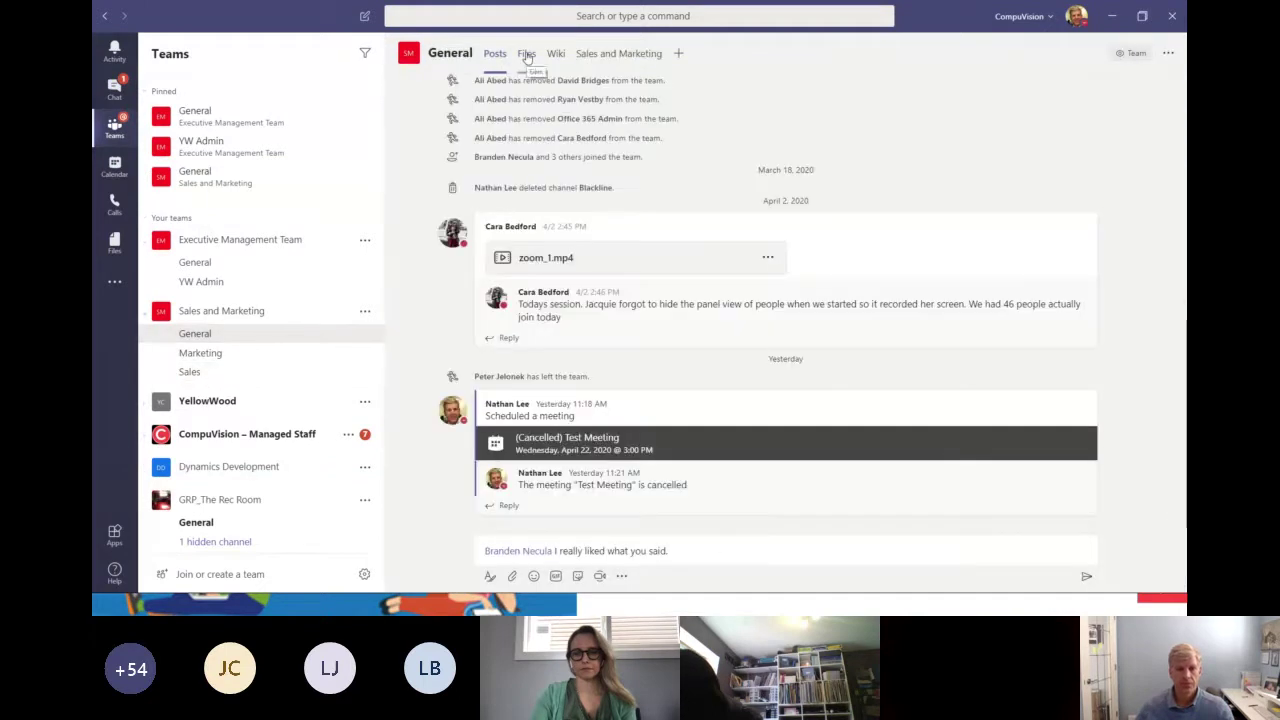
click(526, 55)
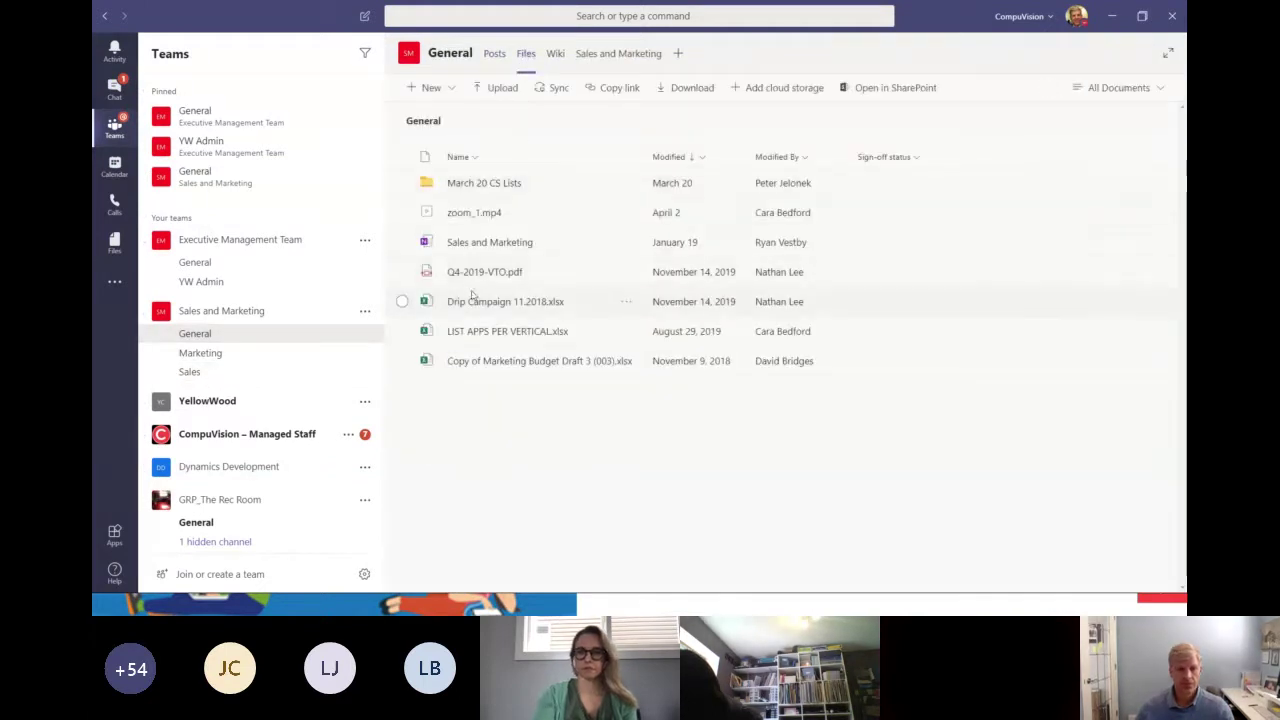
click(220, 353)
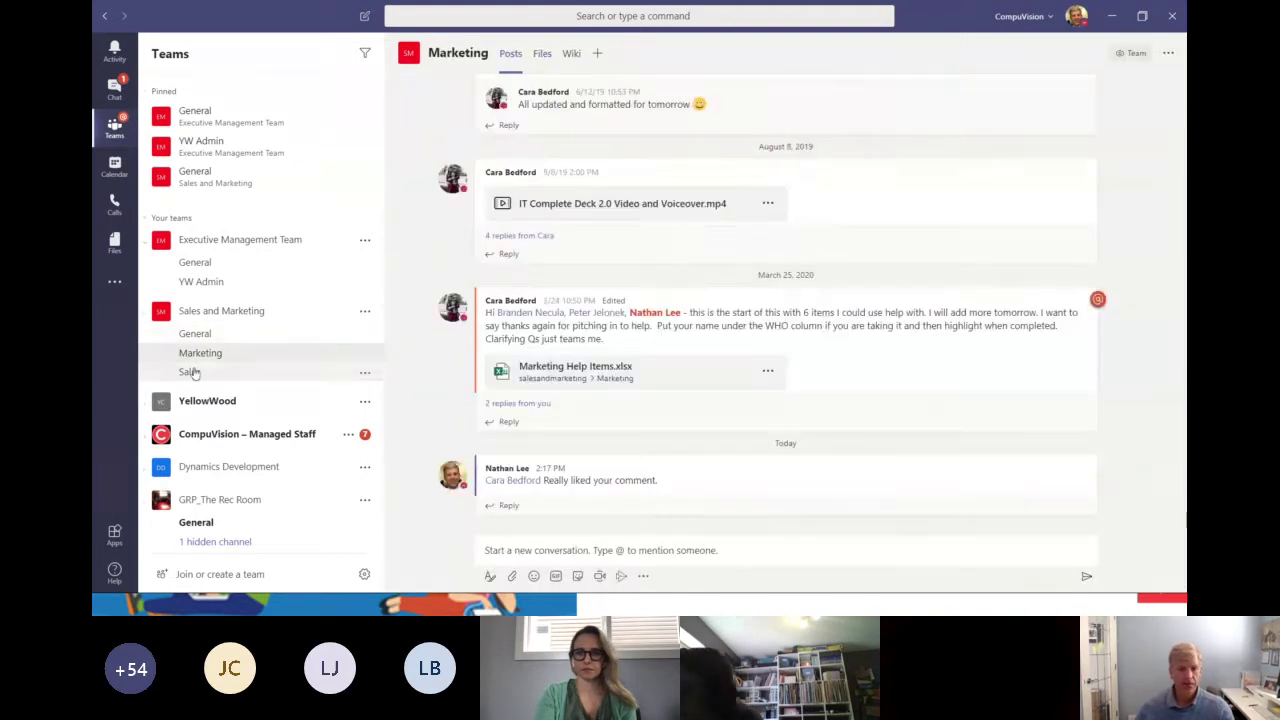
click(189, 371)
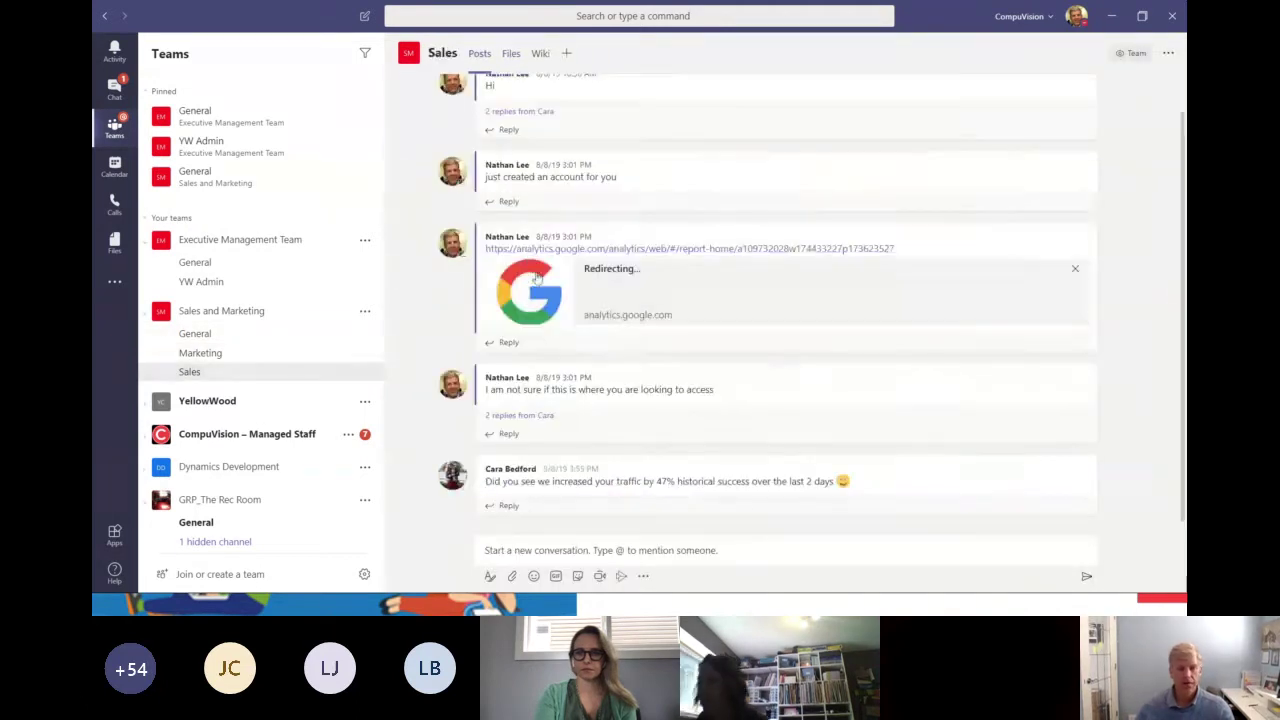
click(509, 54)
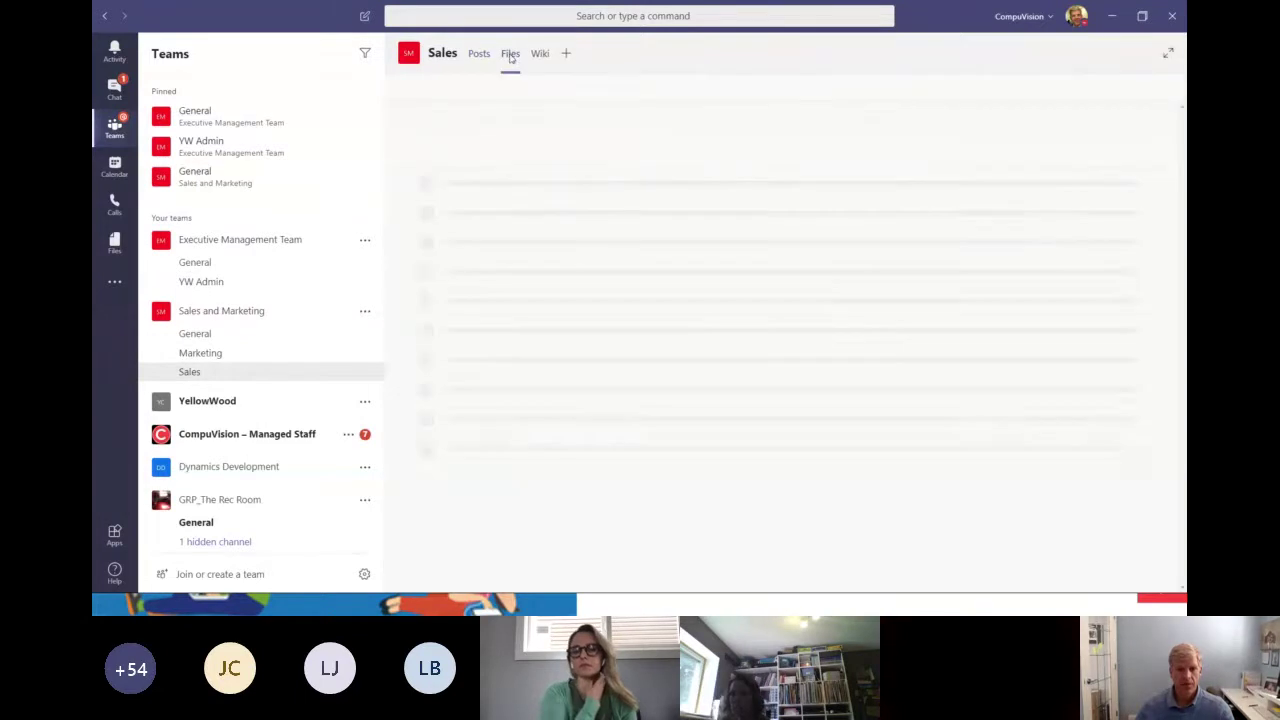
click(200, 353)
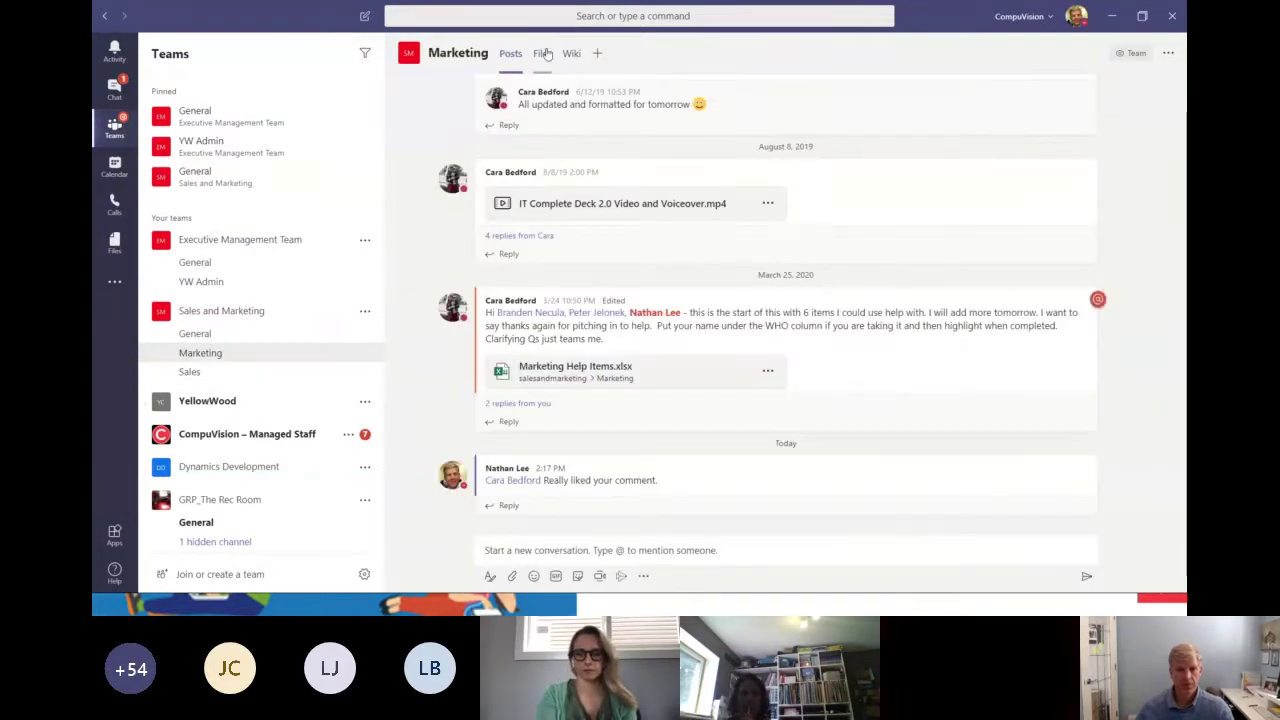
click(542, 53)
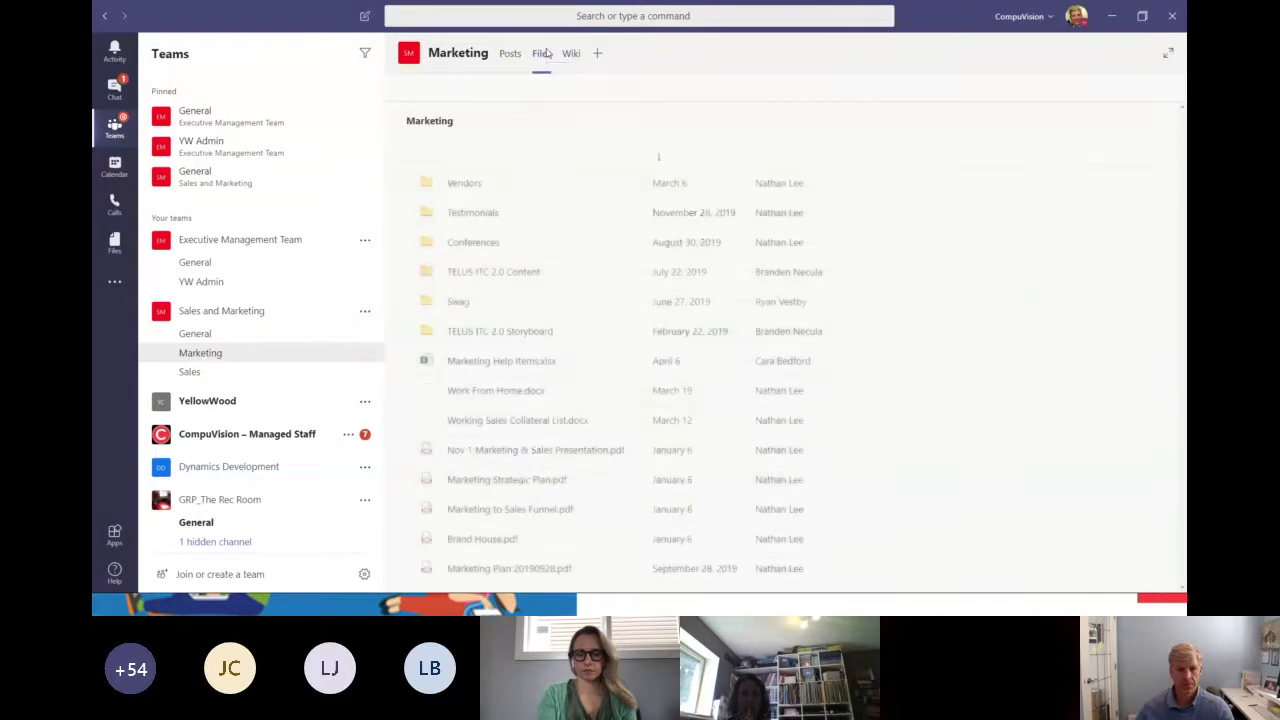
Open Marketing Help Items.xlsx with Edit in Teams from the Open menu.
click(427, 363)
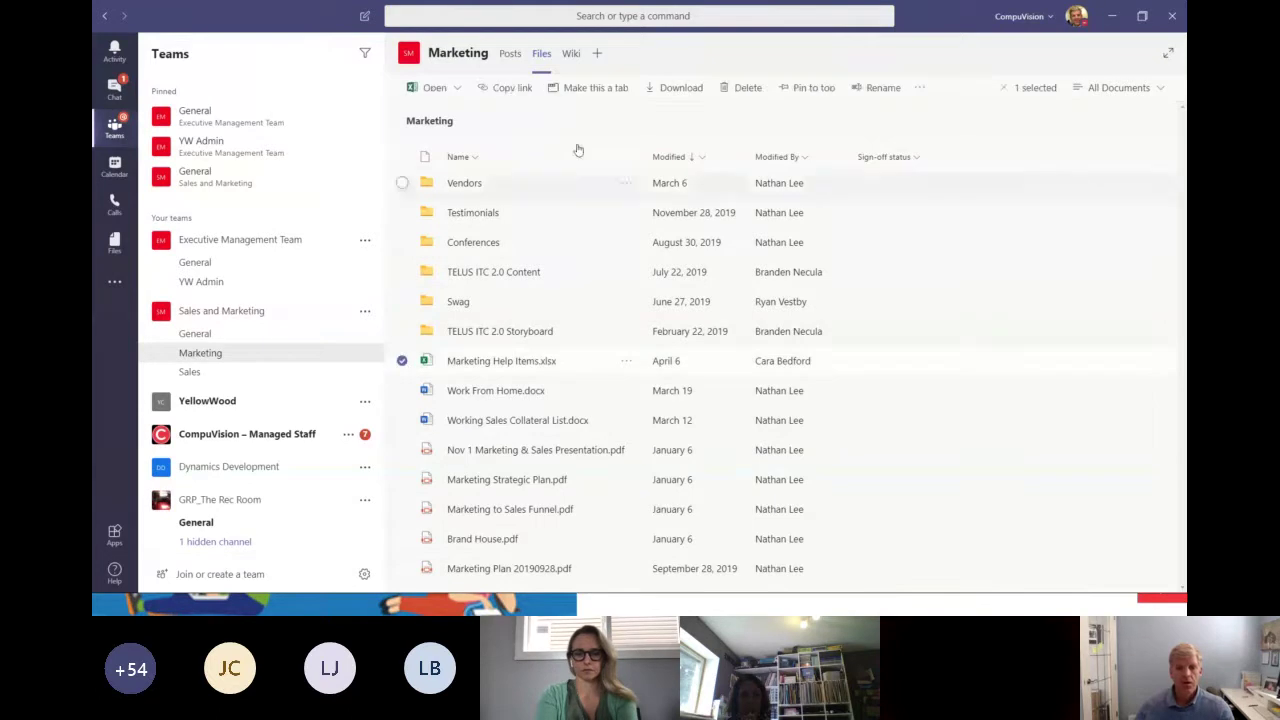
click(437, 90)
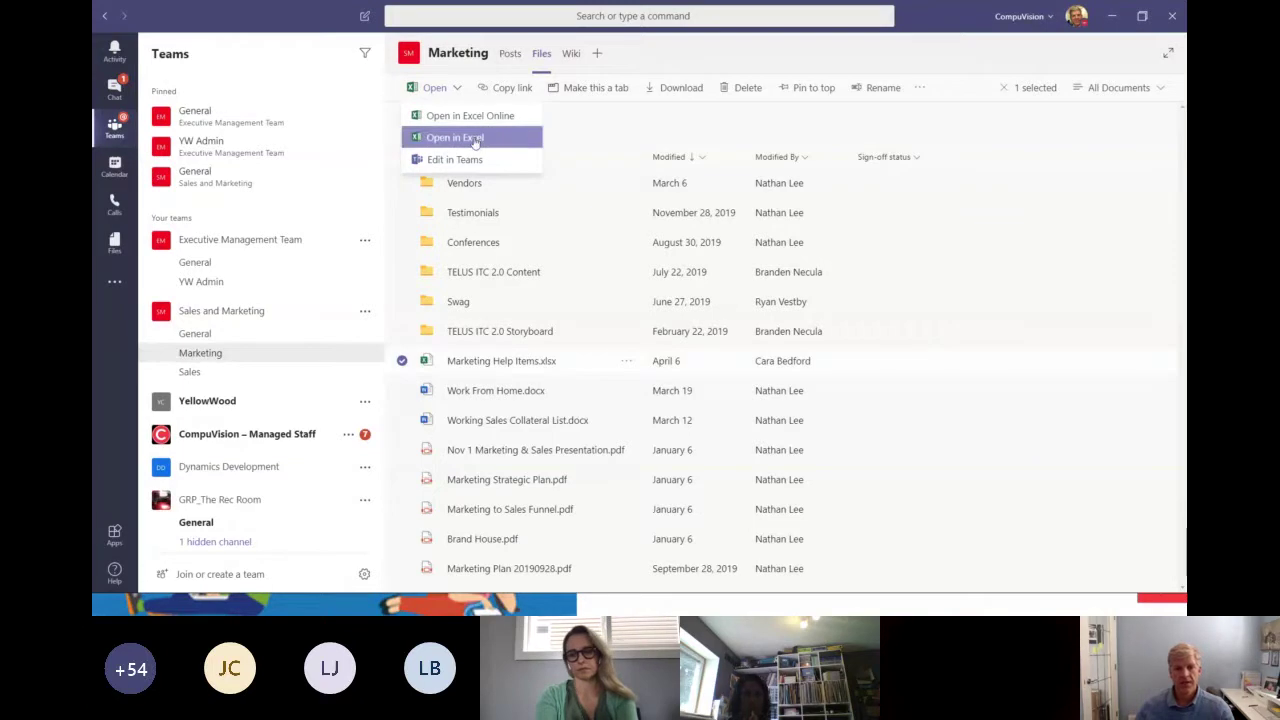
click(505, 362)
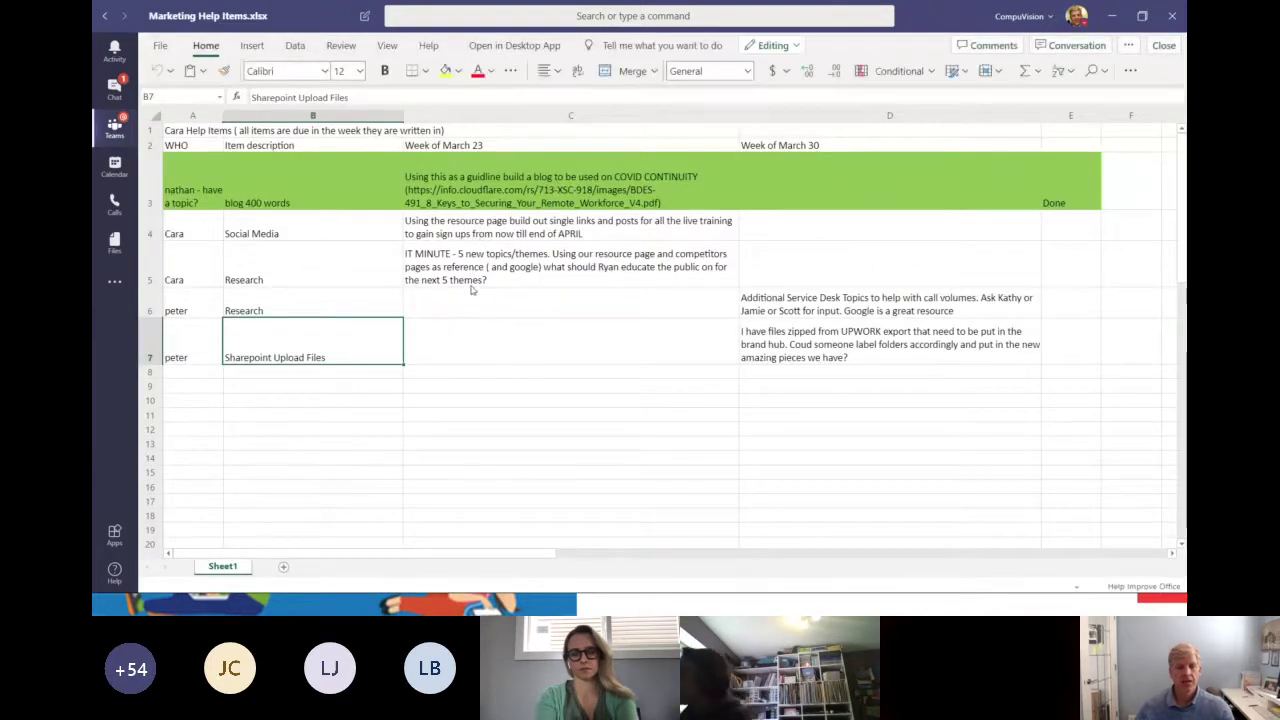
Show the workbook's Conversation panel, then close Marketing Help Items.xlsx back to the channel files.
scroll(494, 251, down, 5)
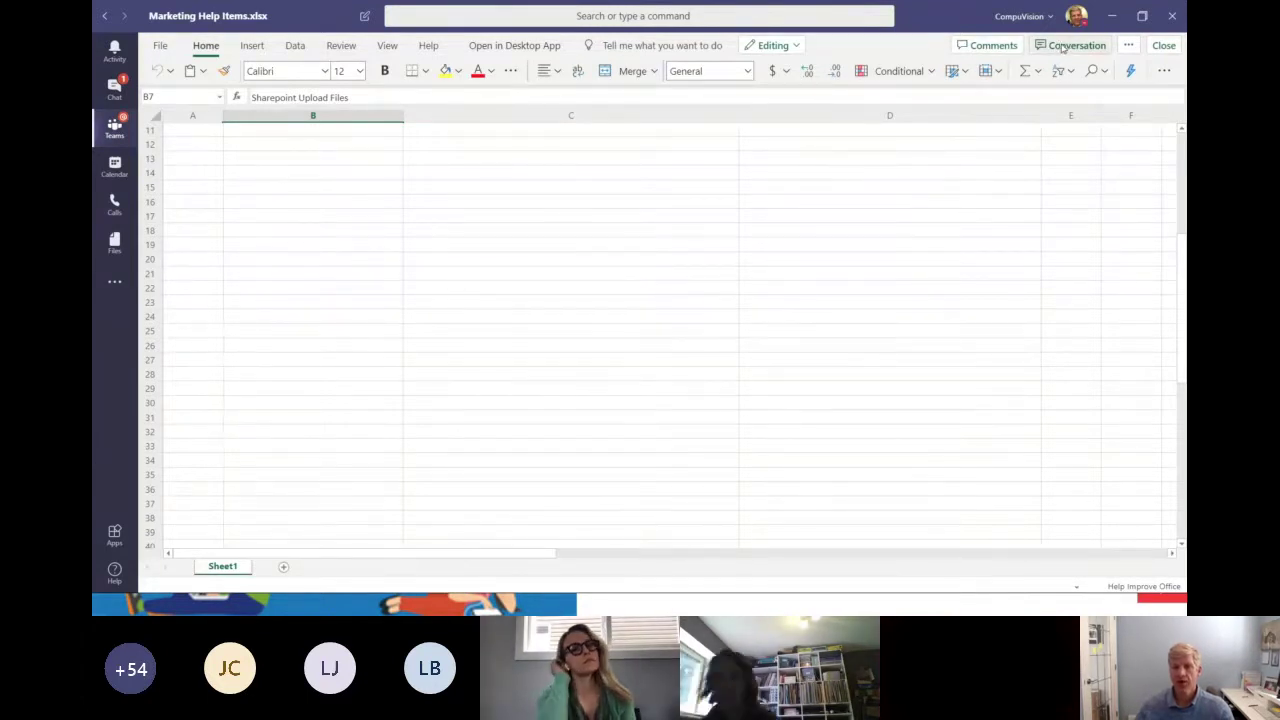
click(1064, 47)
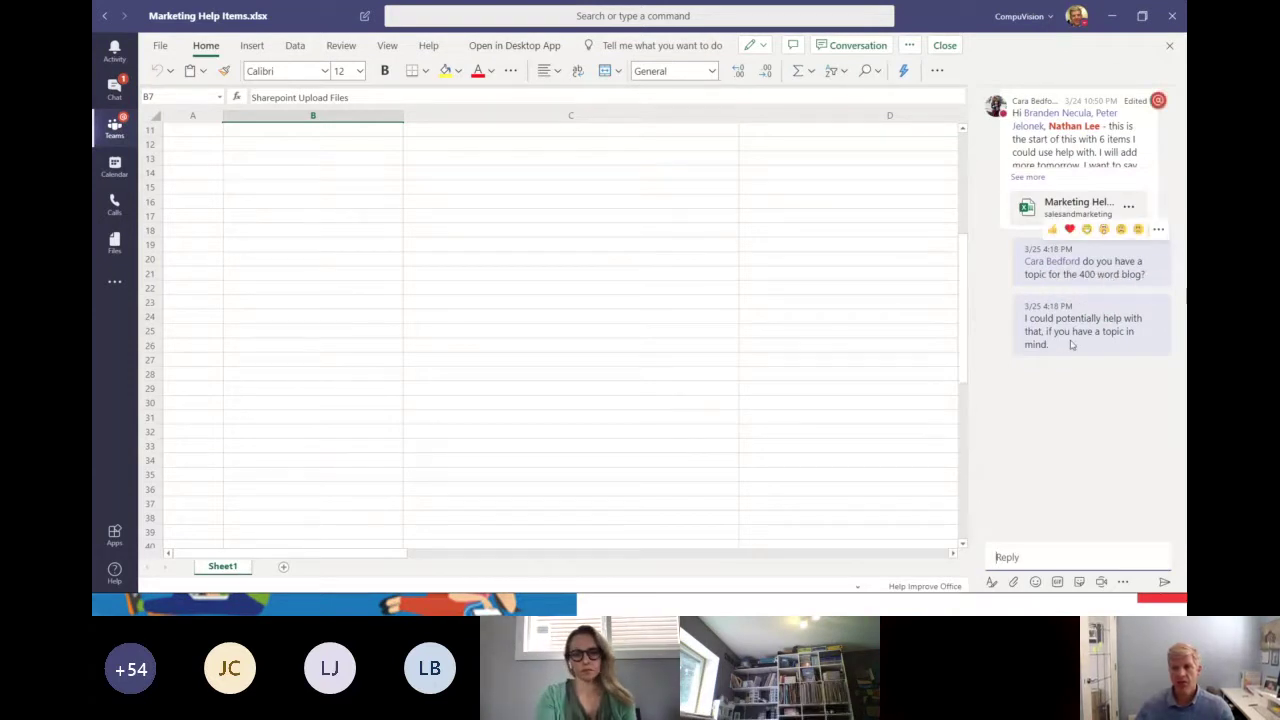
scroll(859, 321, up, 3)
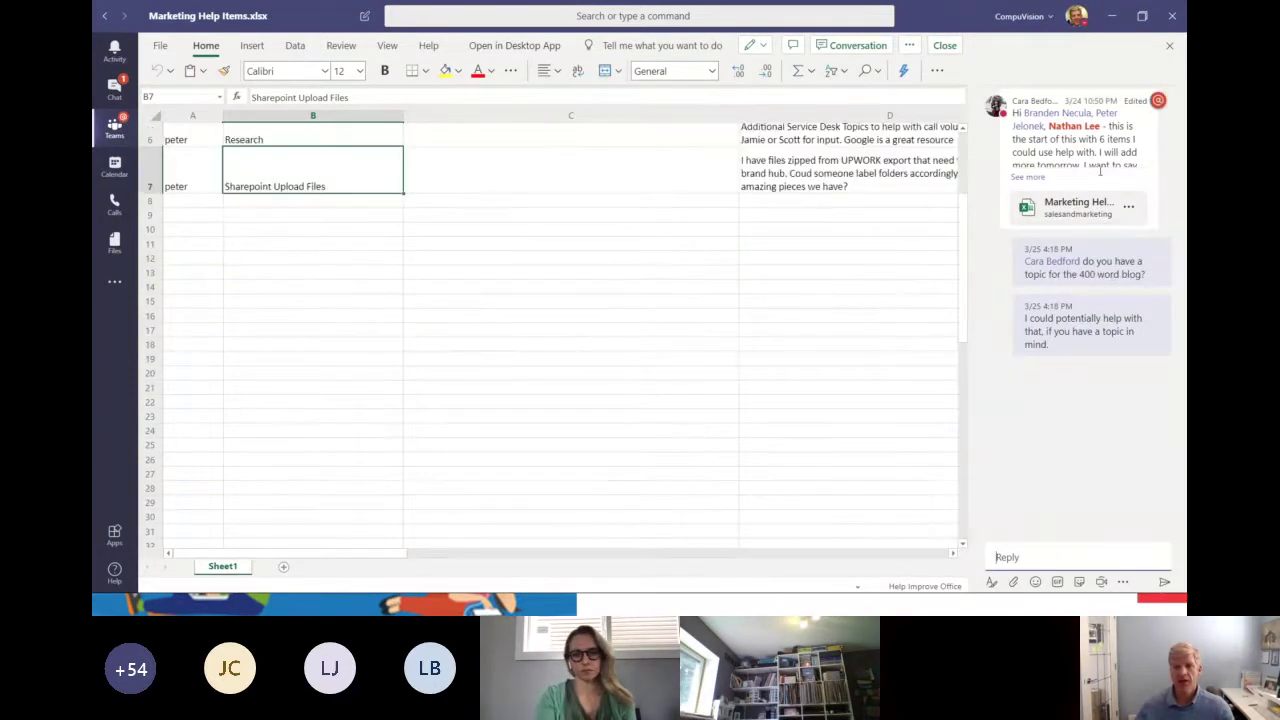
scroll(815, 167, down, 4)
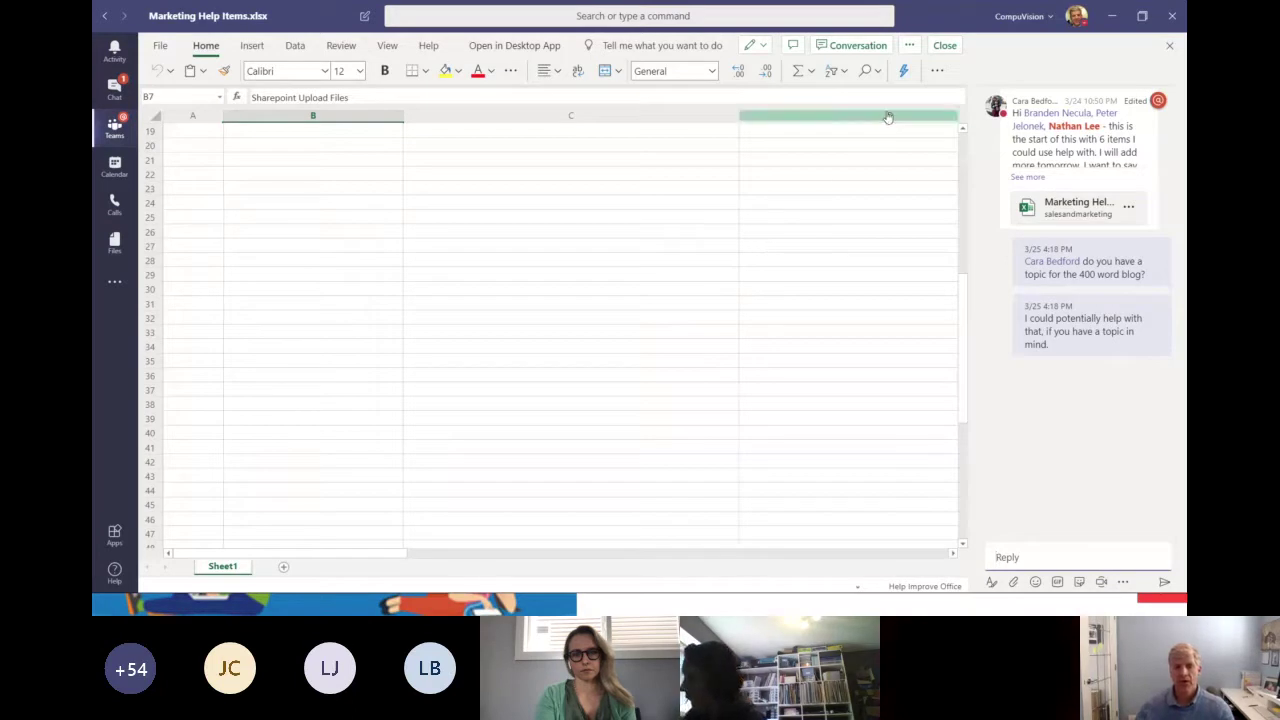
click(946, 50)
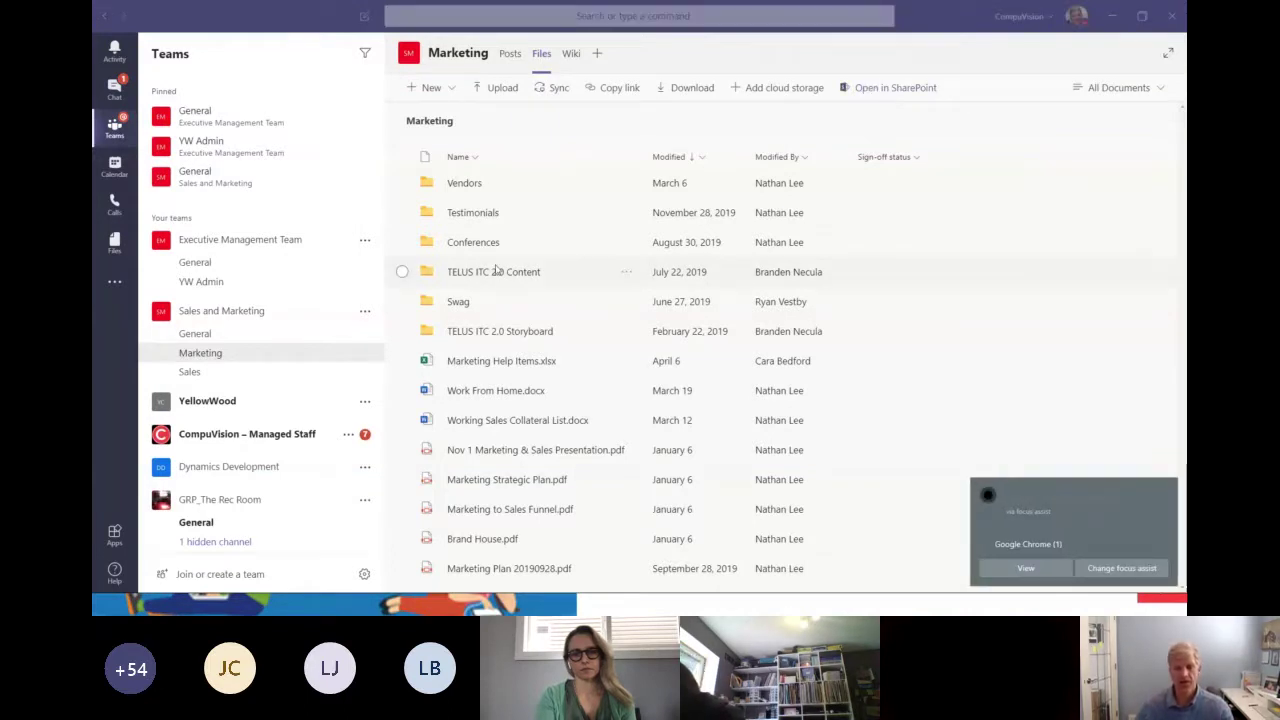
Dismiss the Chrome notification, close the SharePoint library window, and switch toward the slideshow.
click(1168, 491)
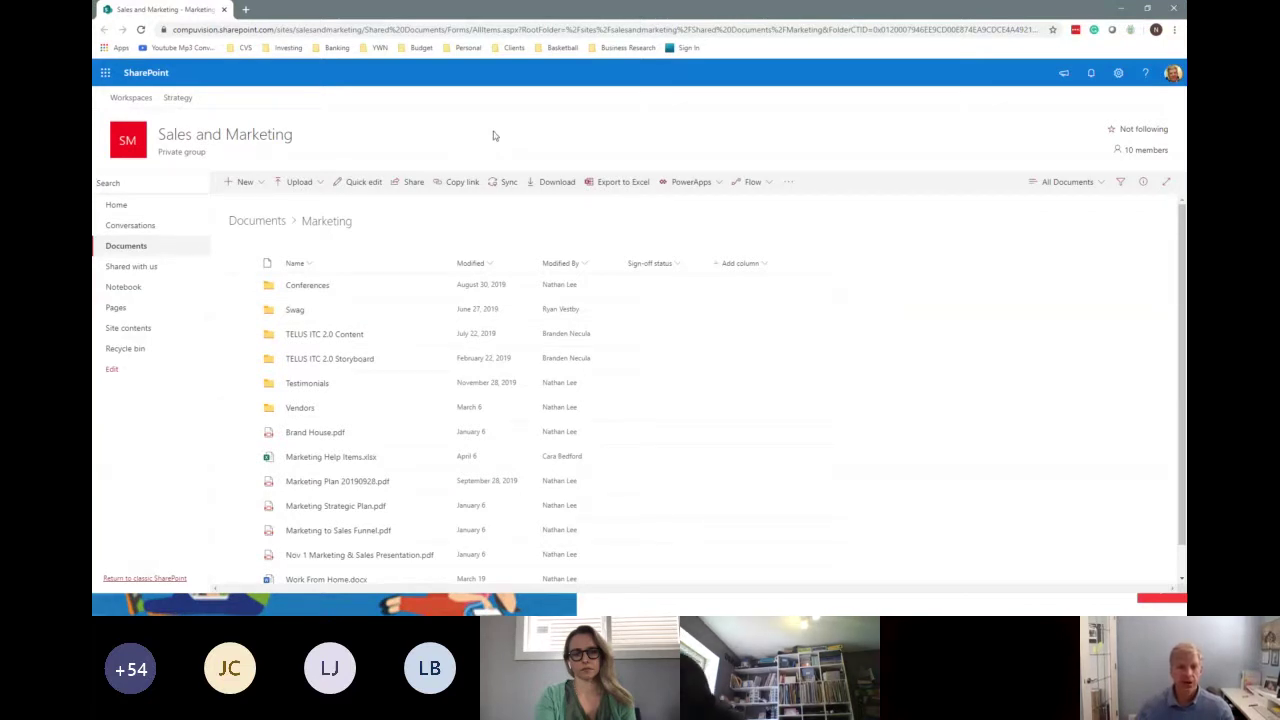
click(1174, 11)
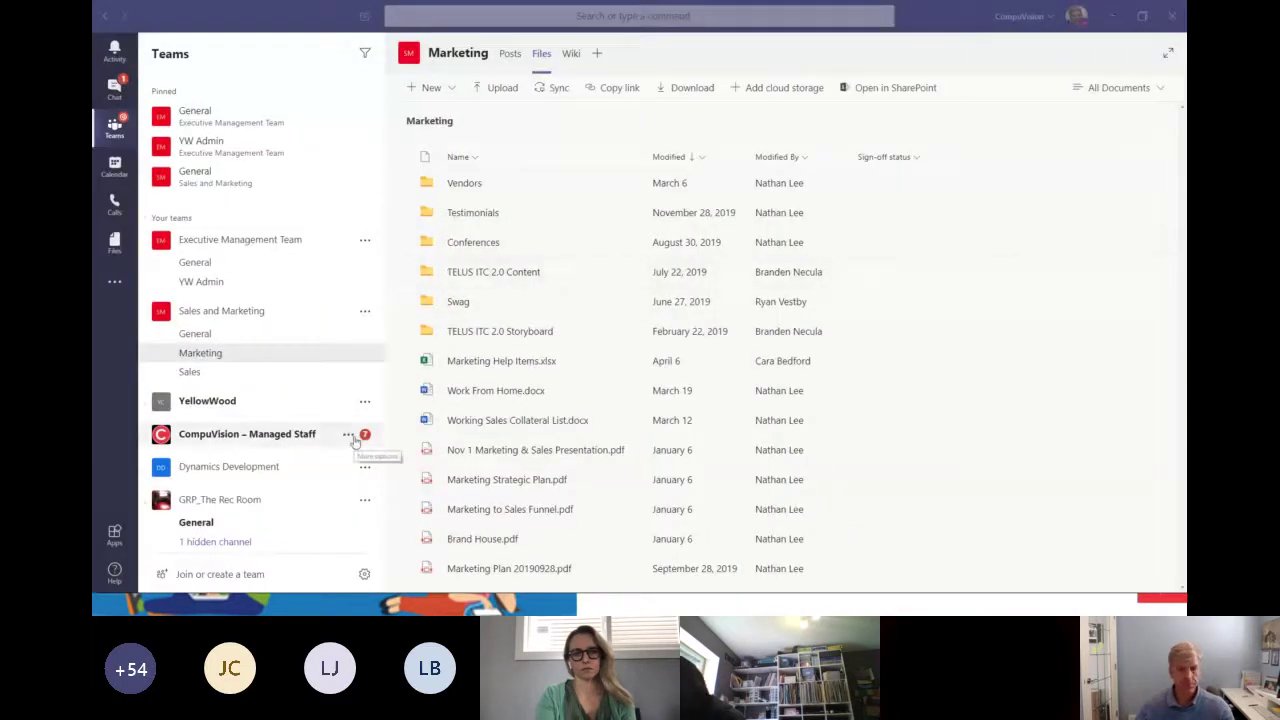
key(alt+Tab)
key(alt+Tab)
key(alt+Tab)
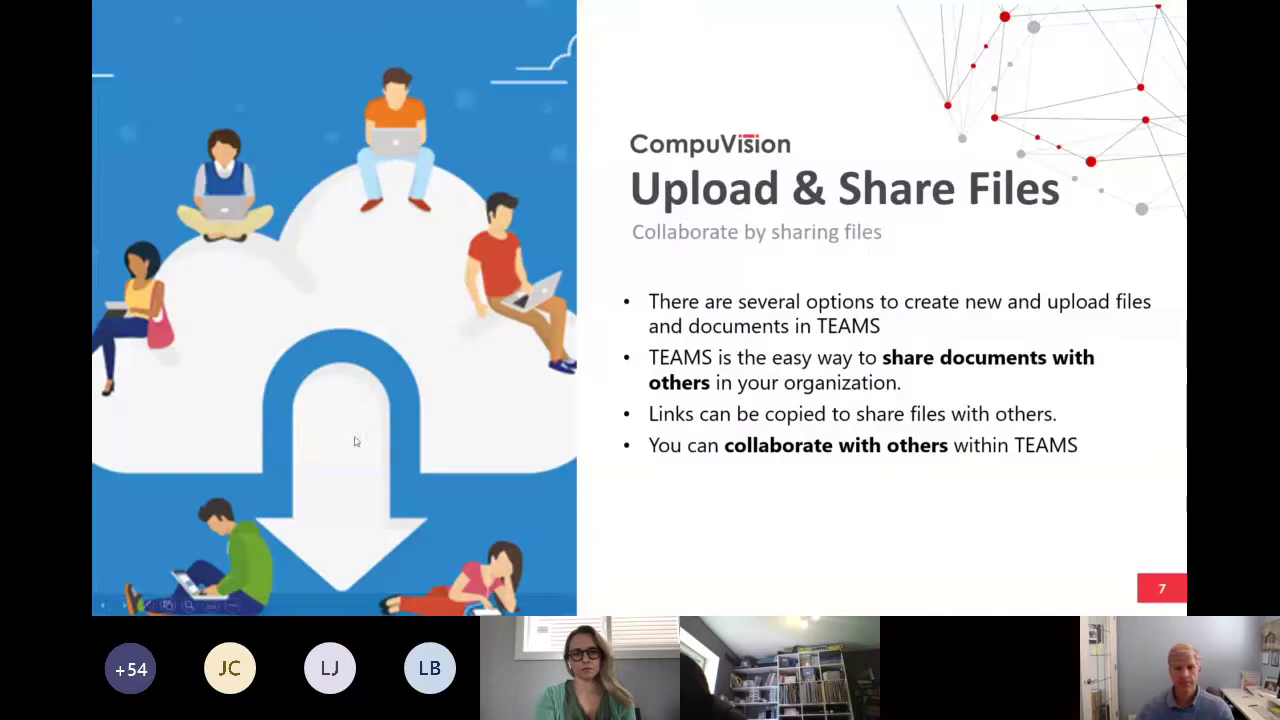
Advance the slideshow to slide 8, 'Video Meetings', then switch back to Teams.
key(Right)
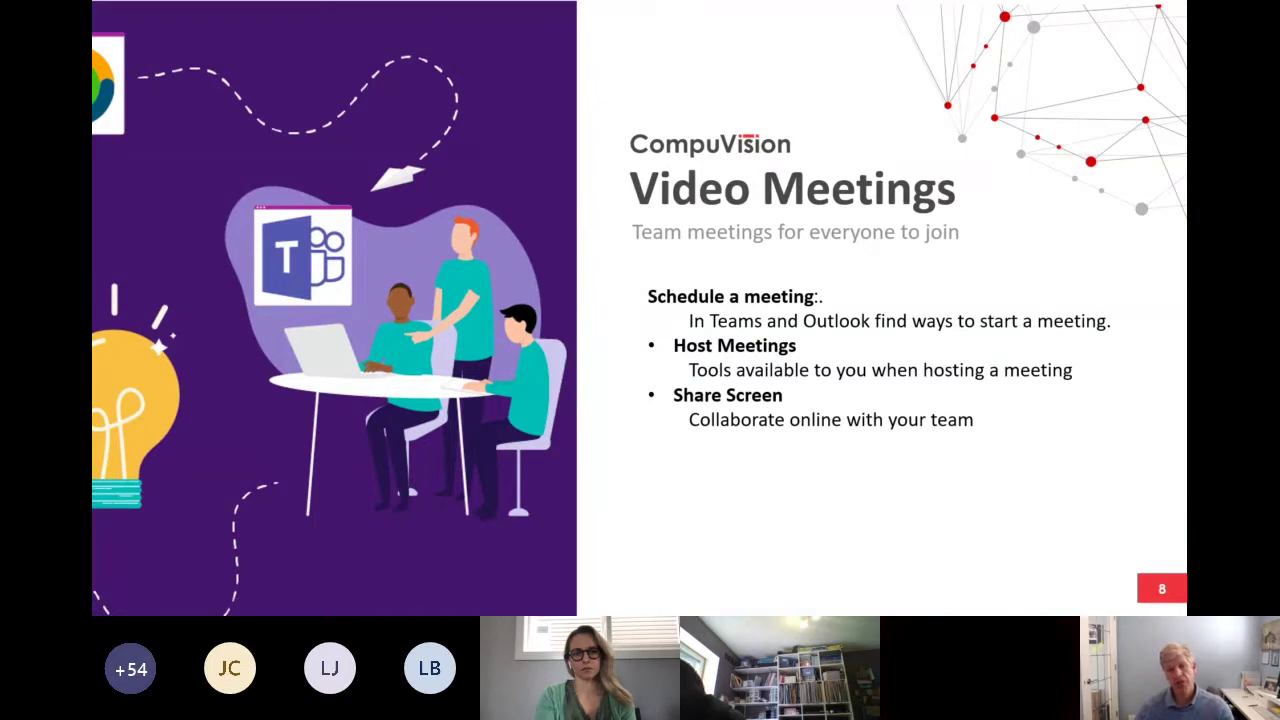
key(alt+Tab)
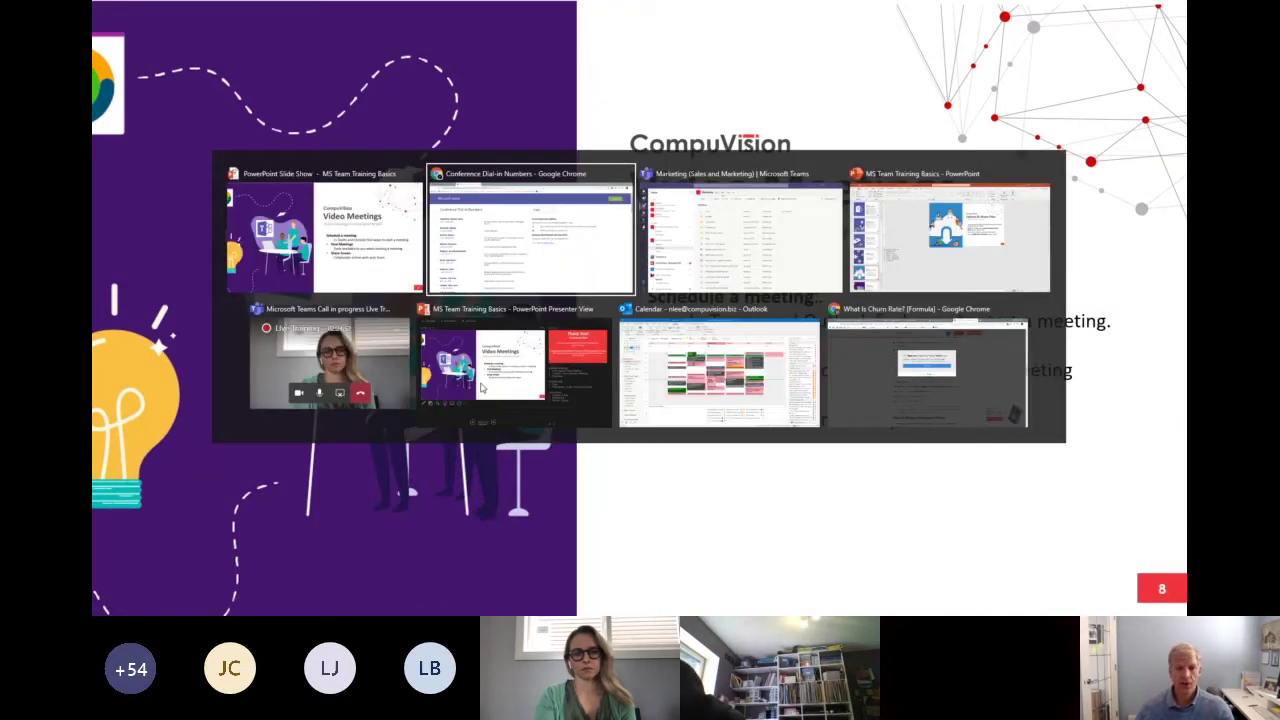
key(Tab)
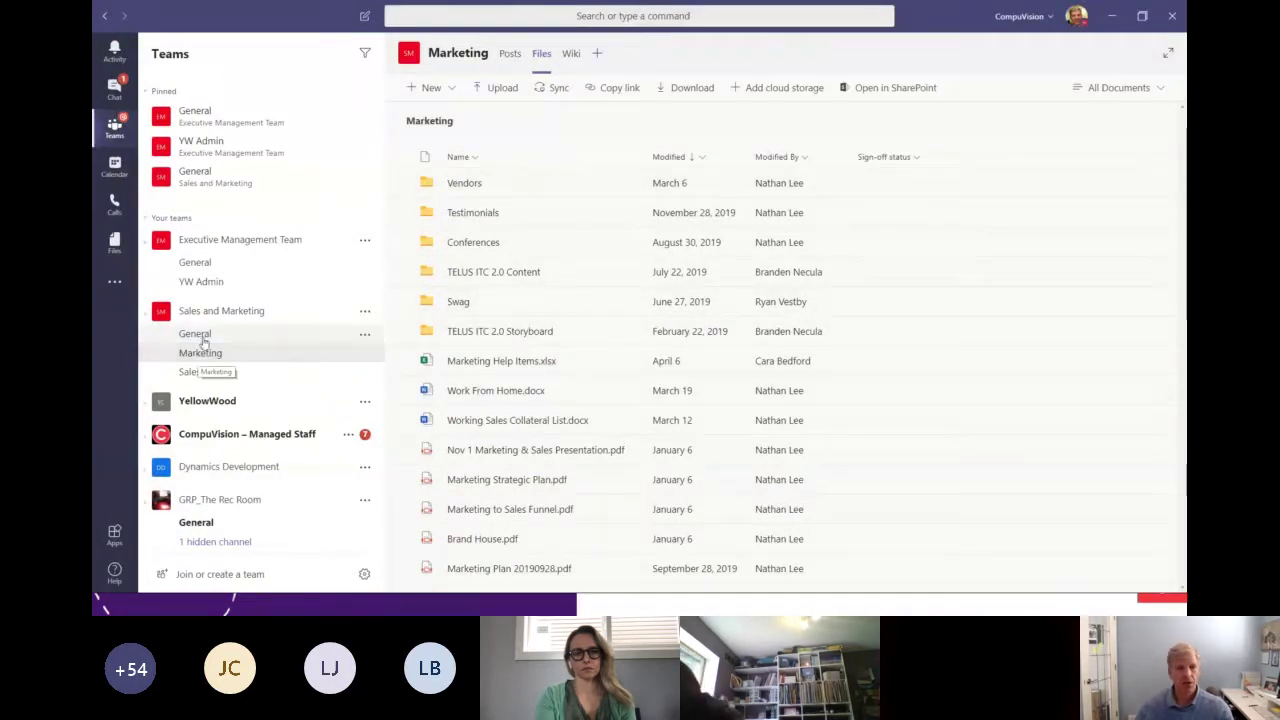
Preview adding a colleague to the one-on-one chat, cancel it, then return to the Teams view.
click(117, 95)
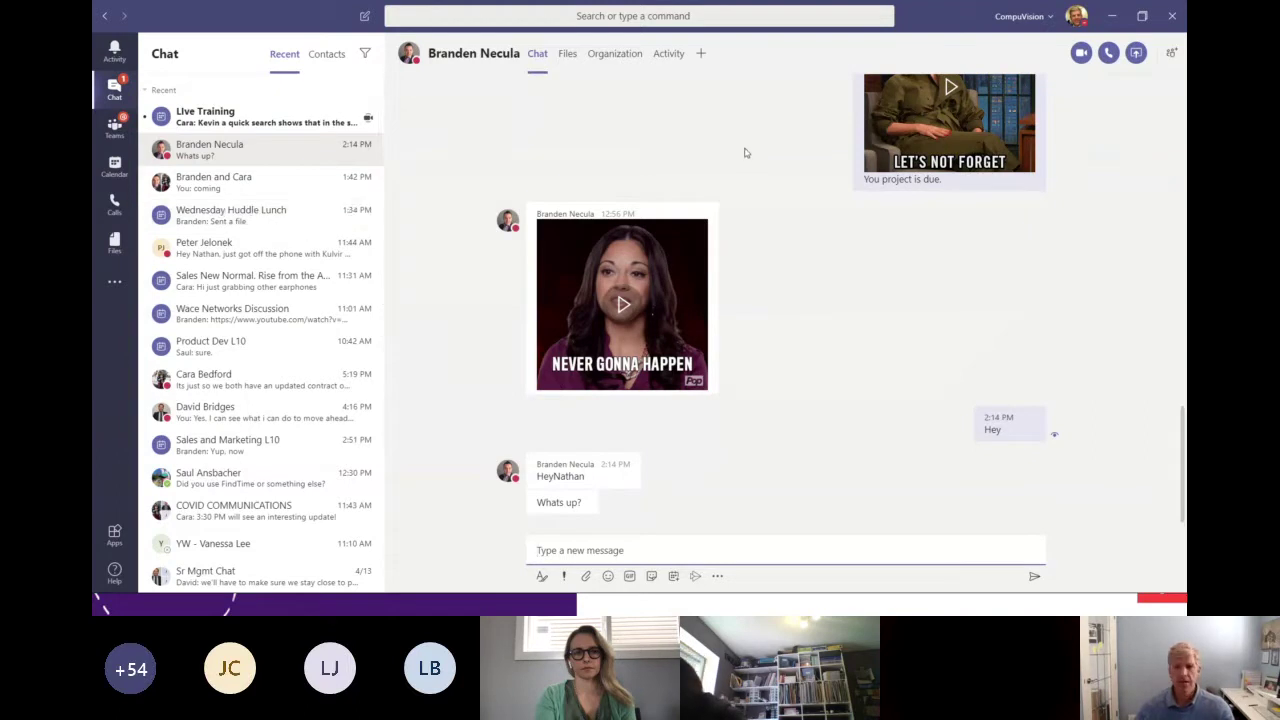
click(1171, 53)
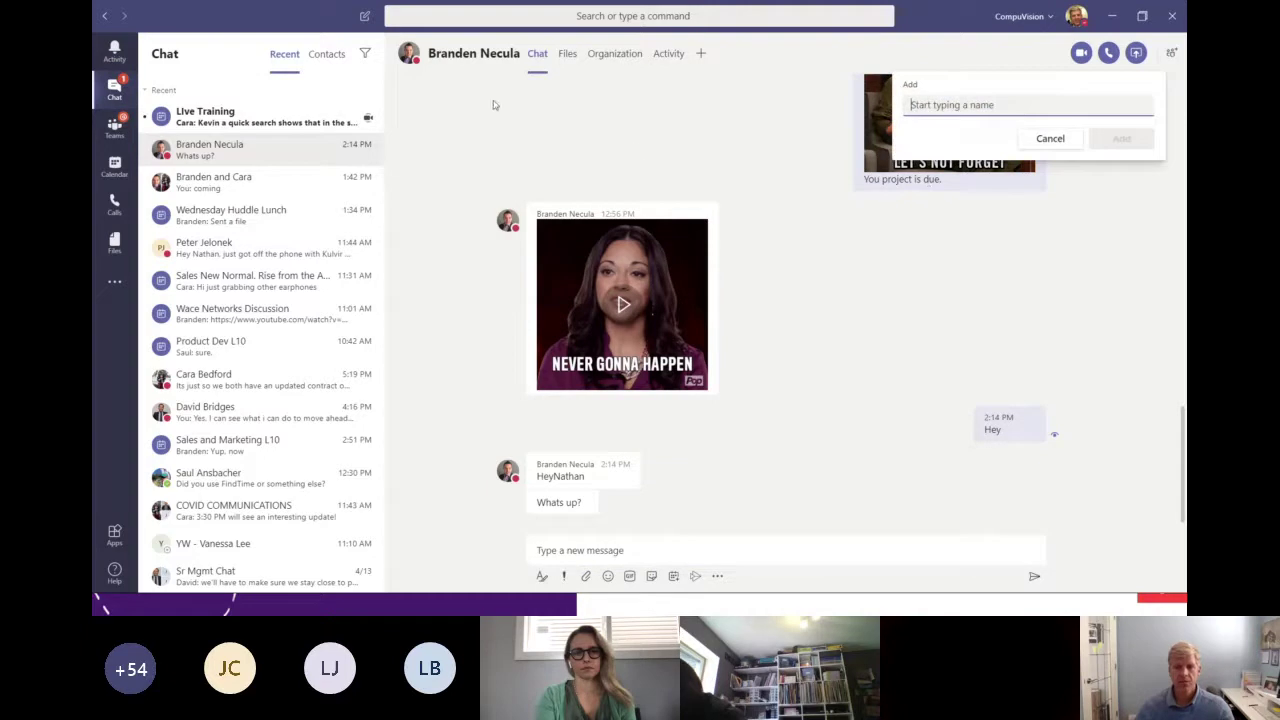
text(cara)
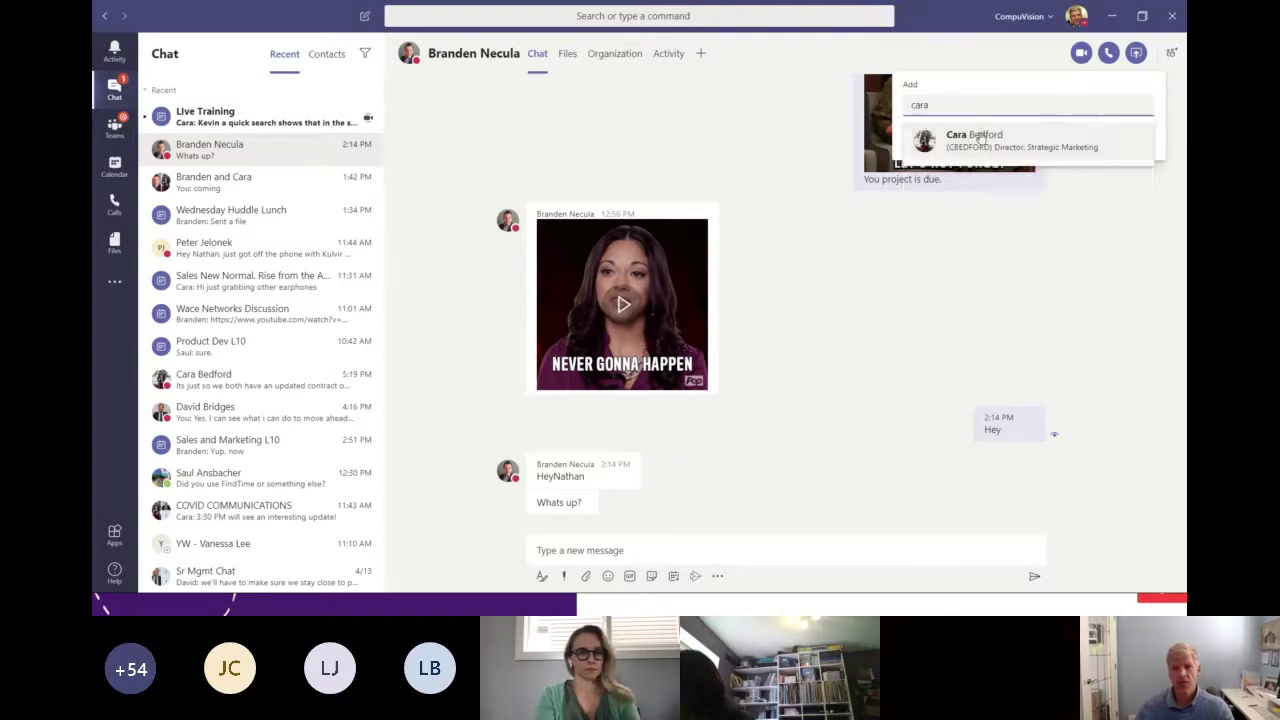
click(981, 137)
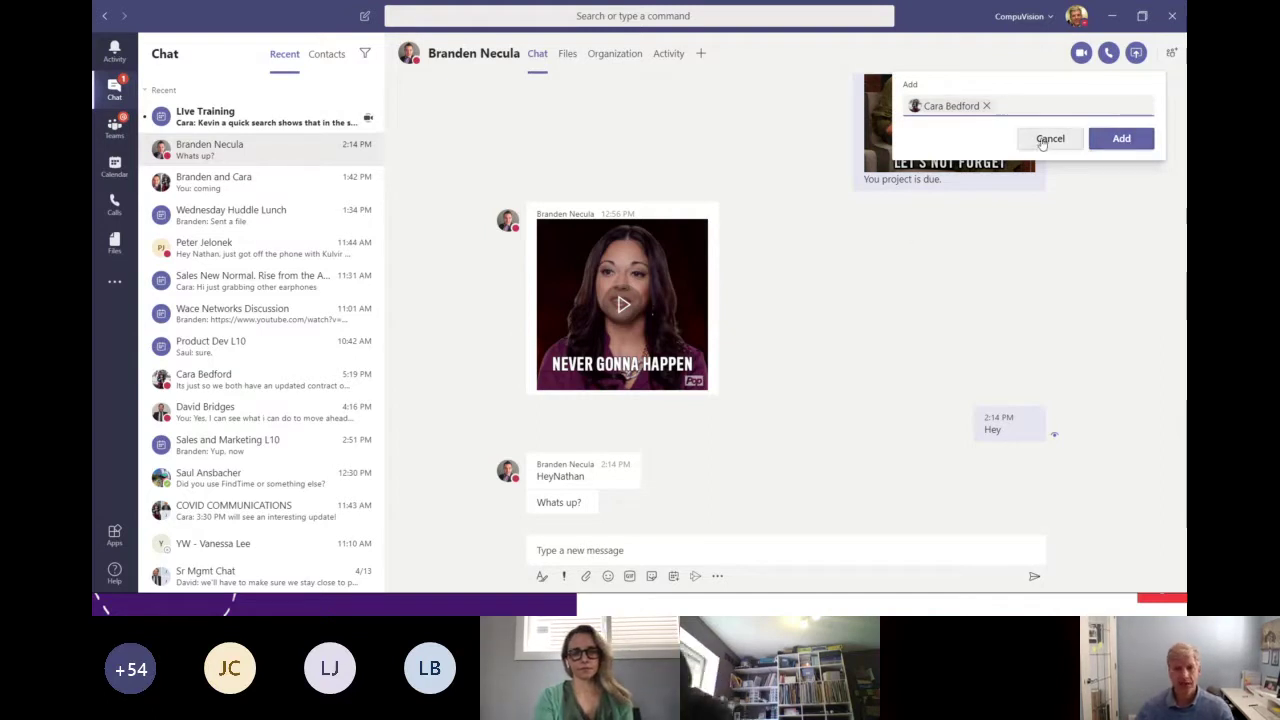
click(1048, 139)
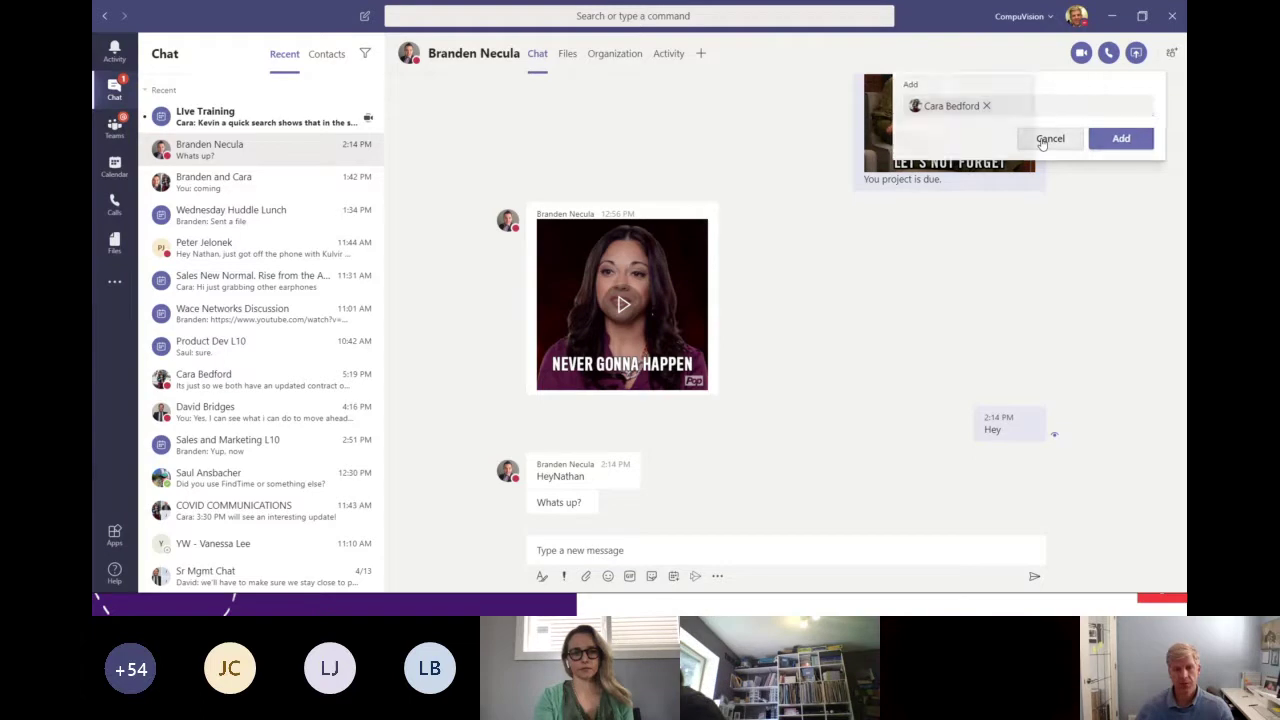
click(114, 124)
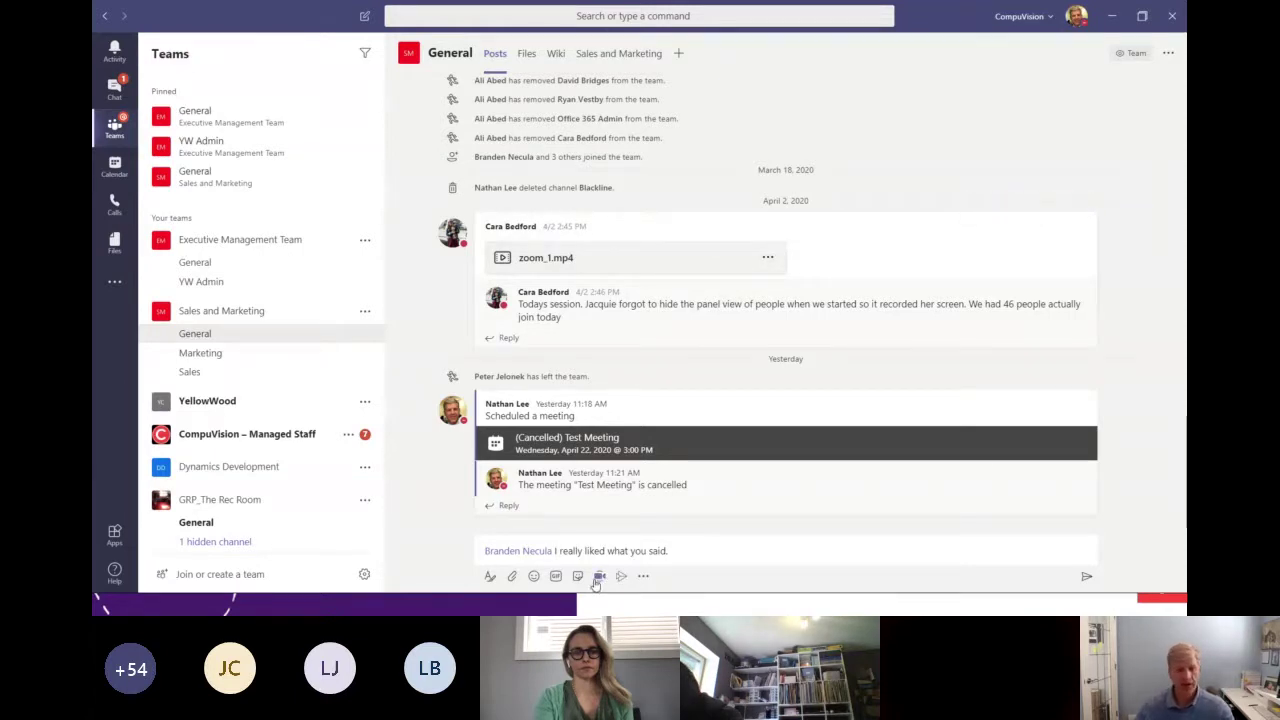
Show the Teams calendar for the April 13–17, 2020 work week, including Live Training.
click(115, 165)
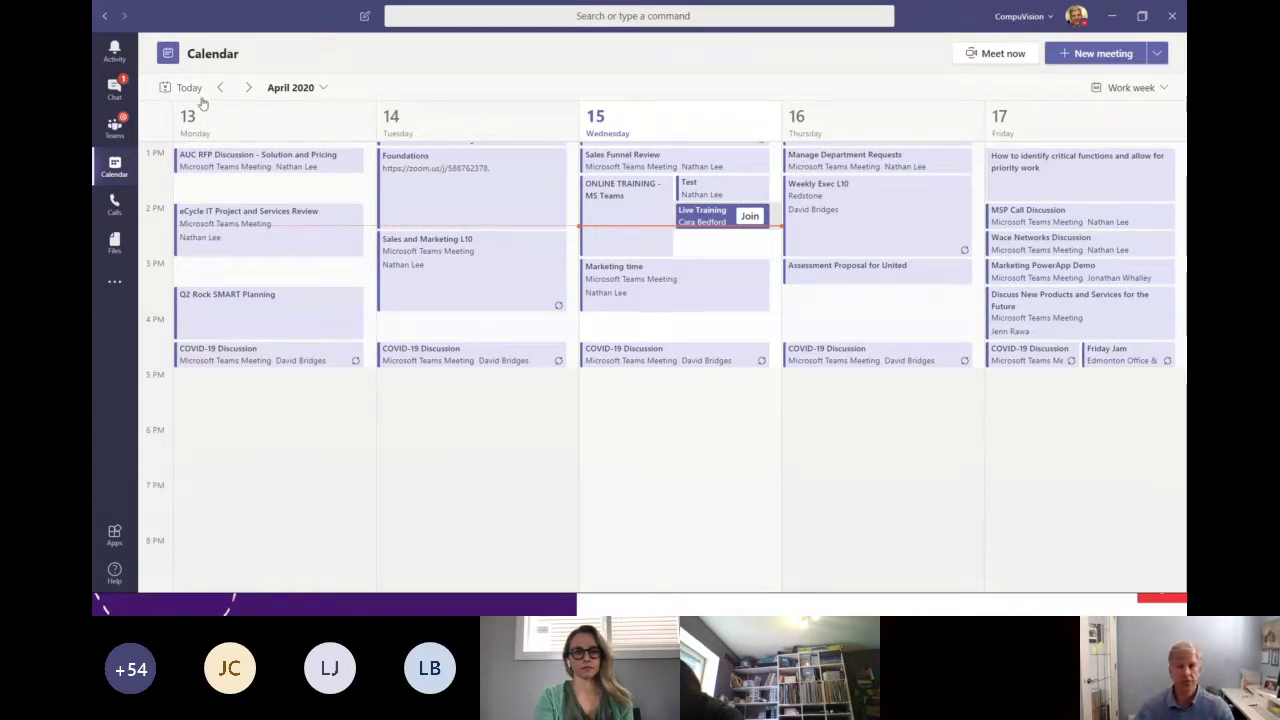
click(1094, 53)
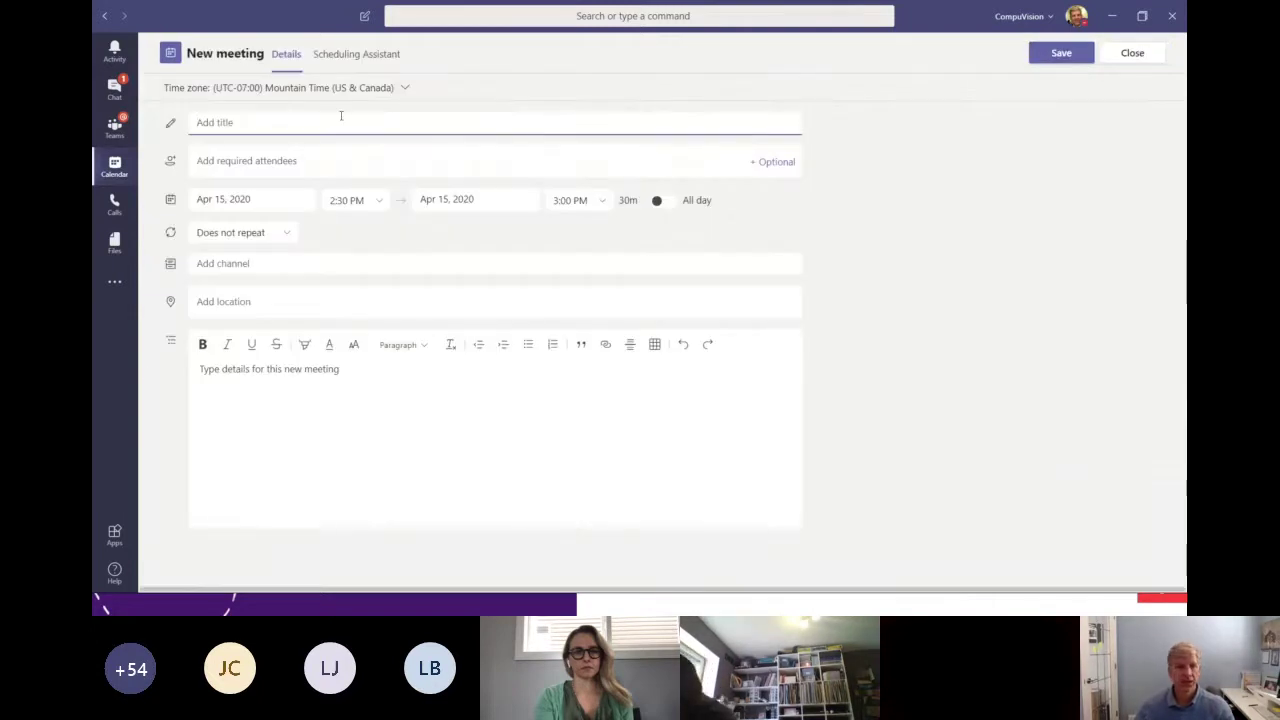
click(309, 160)
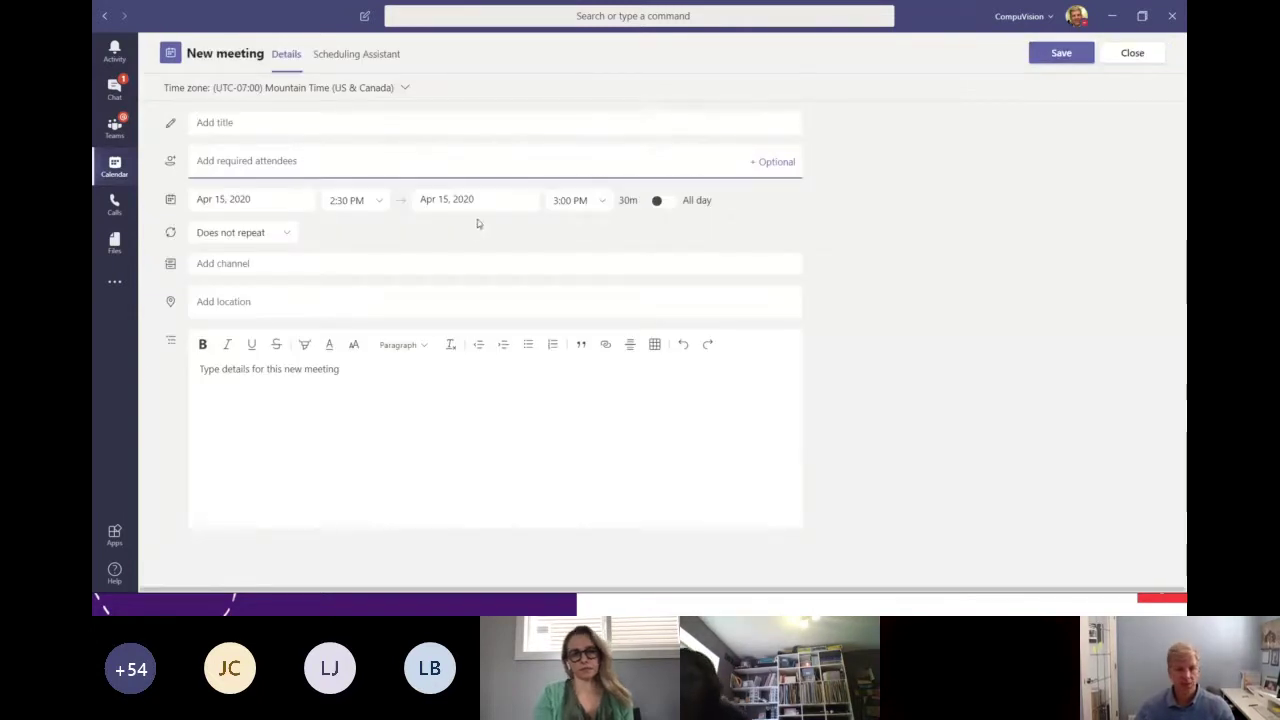
click(282, 264)
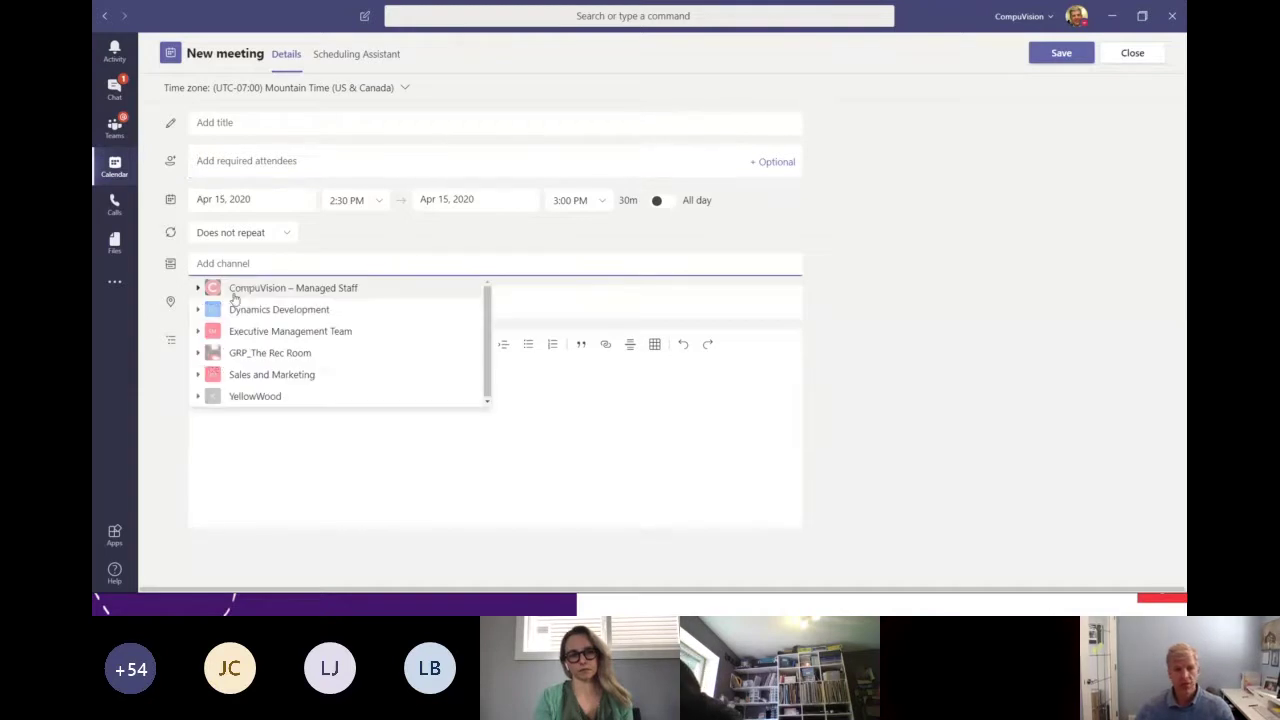
click(586, 306)
click(483, 400)
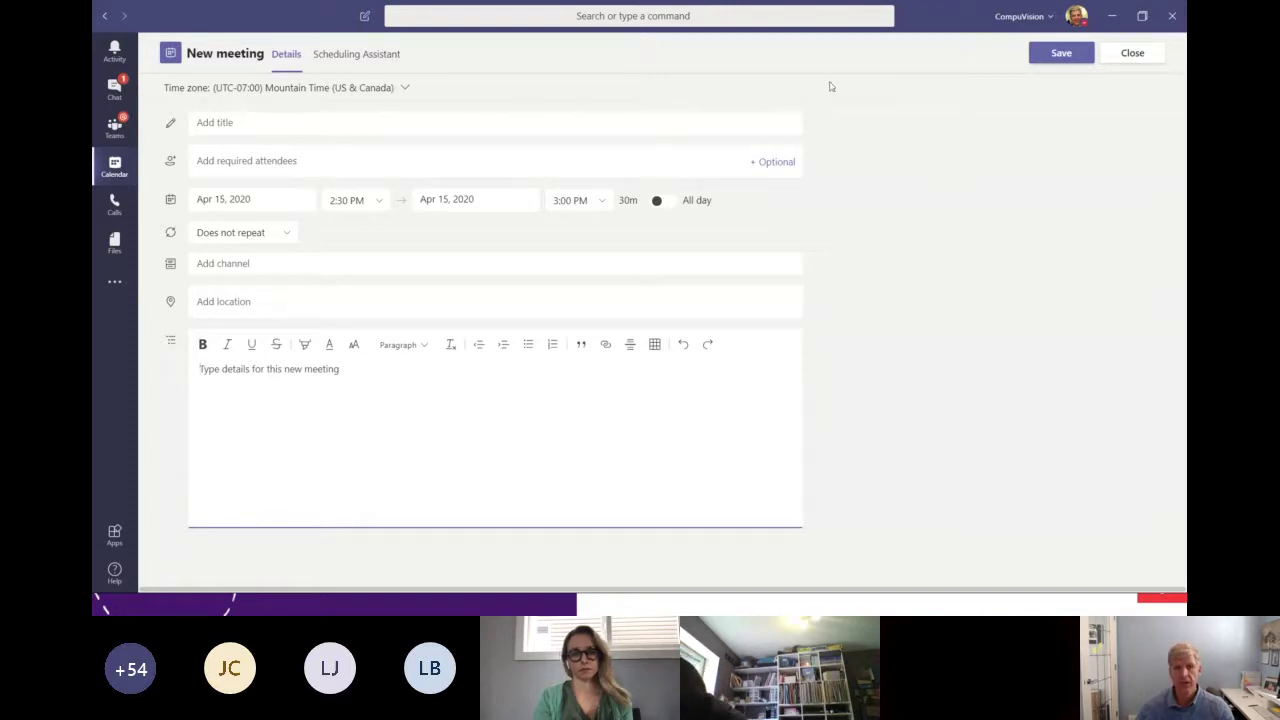
click(1130, 58)
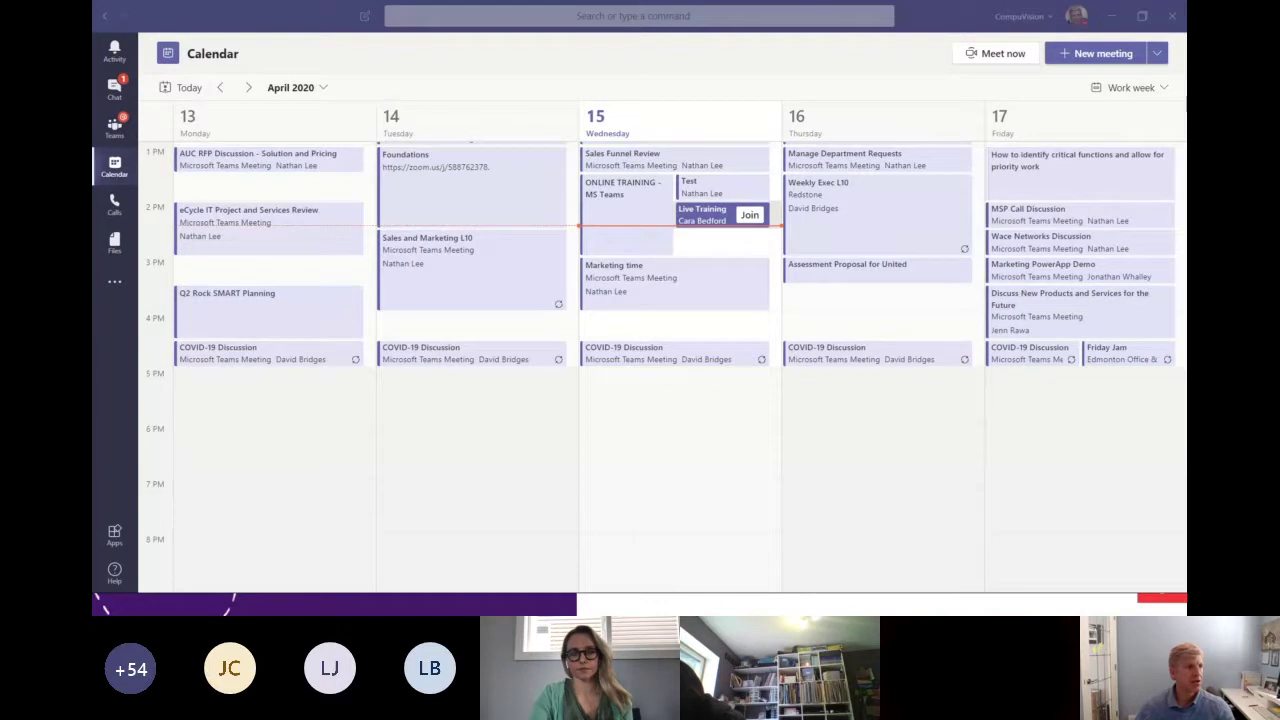
drag(92, 50, 745, 78)
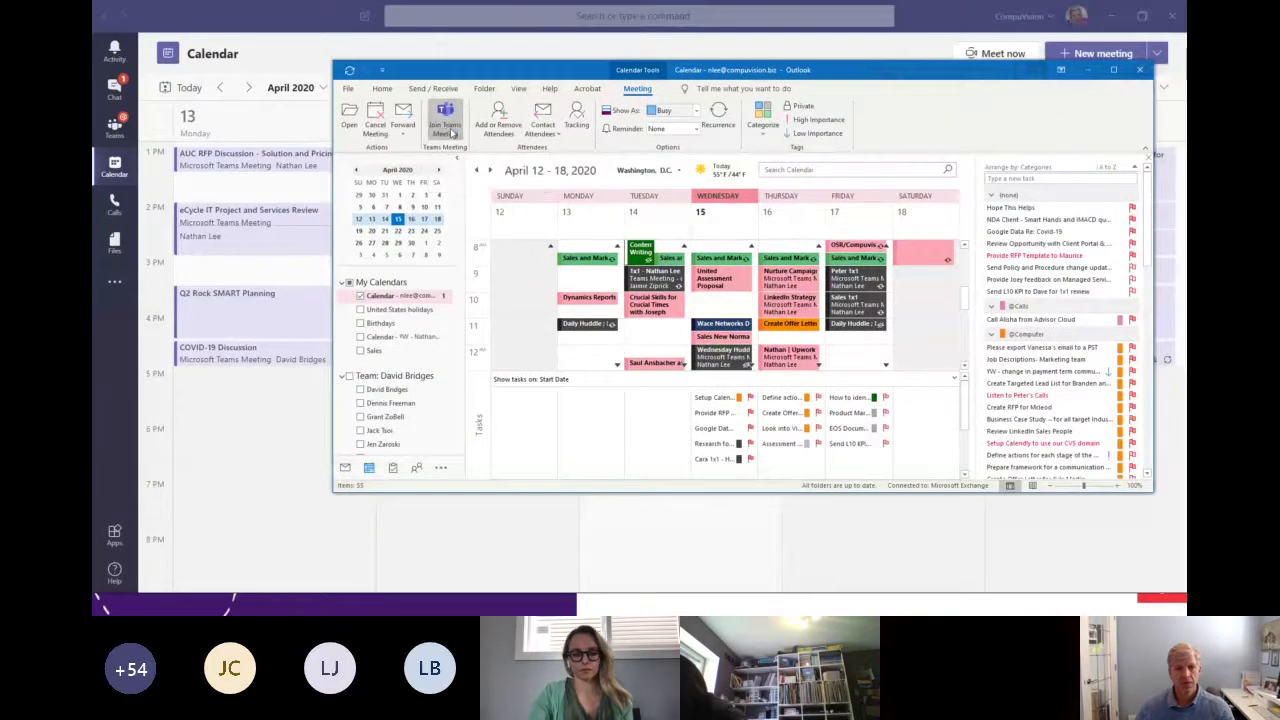
click(449, 128)
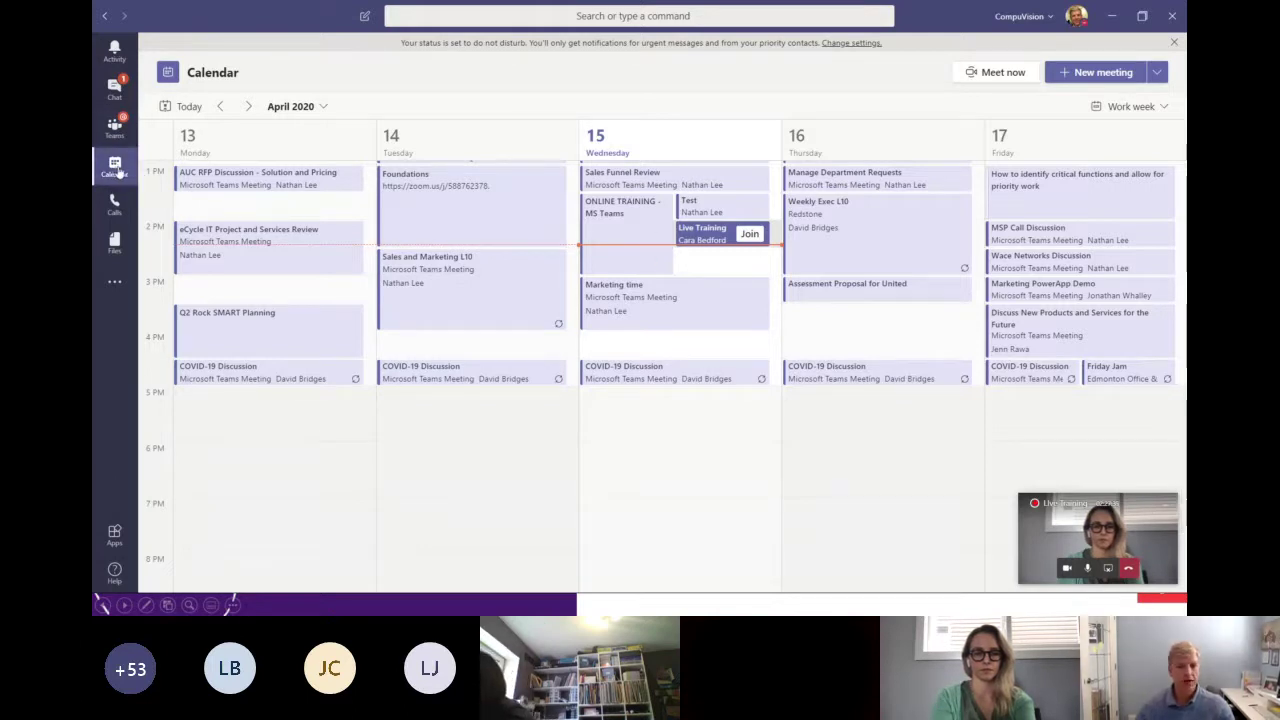
From the Live Training notification in Activity, rejoin the meeting and end the screen share.
click(115, 55)
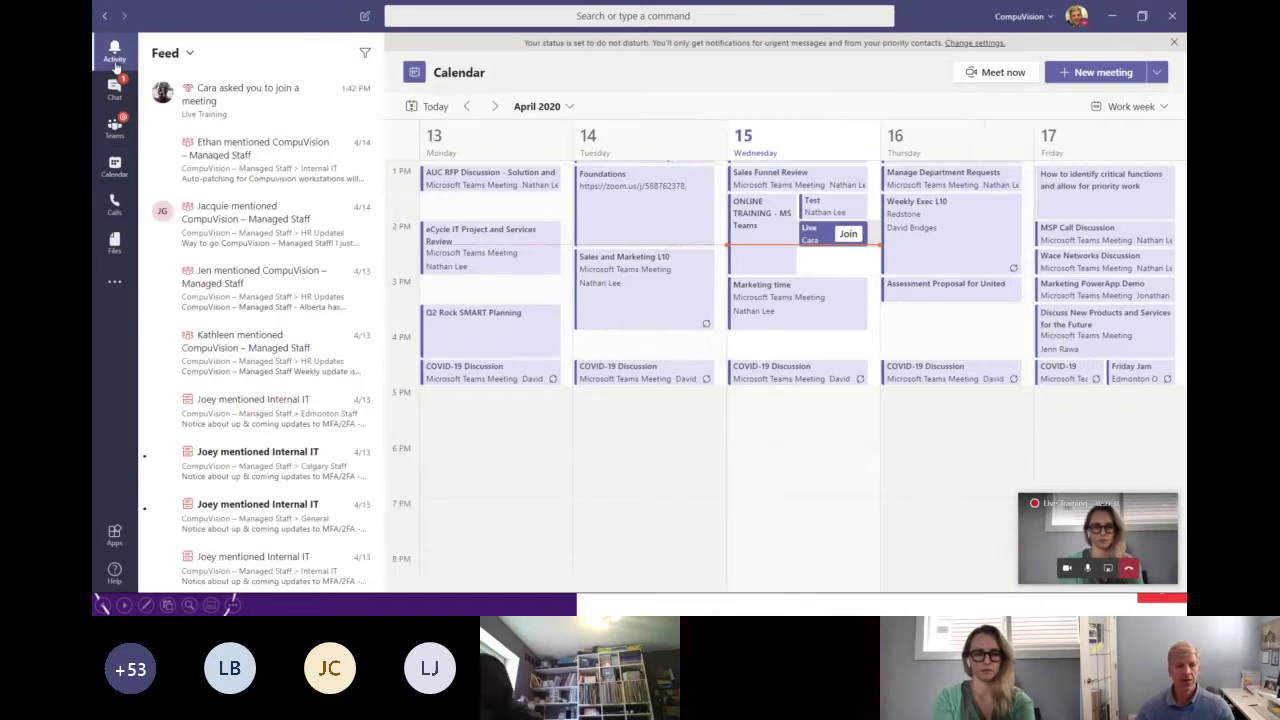
click(1094, 506)
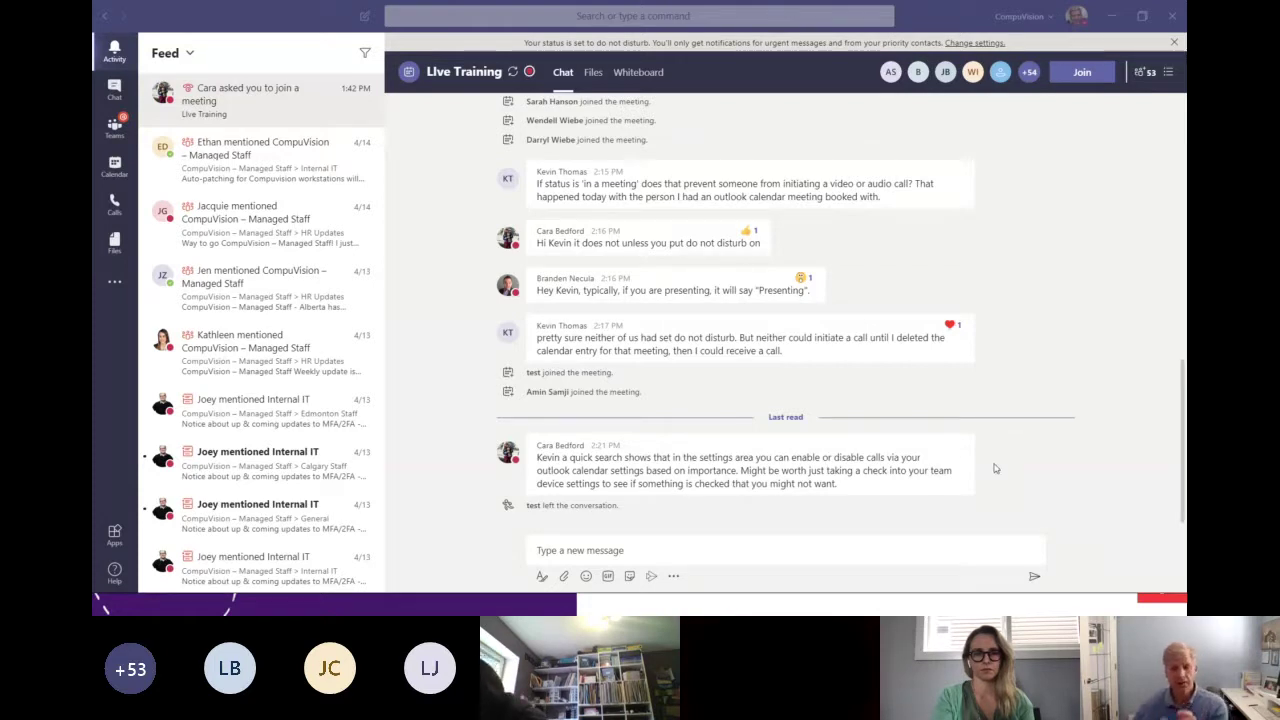
mouse_move(864, 425)
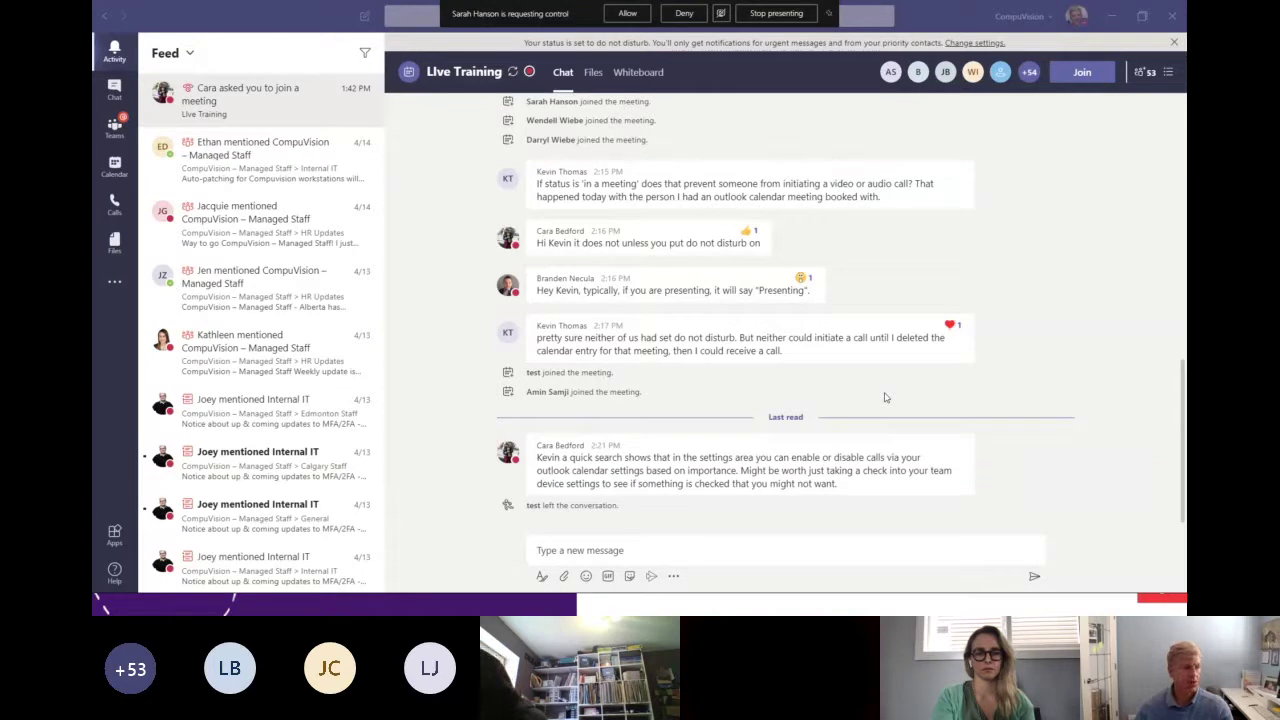
mouse_move(842, 360)
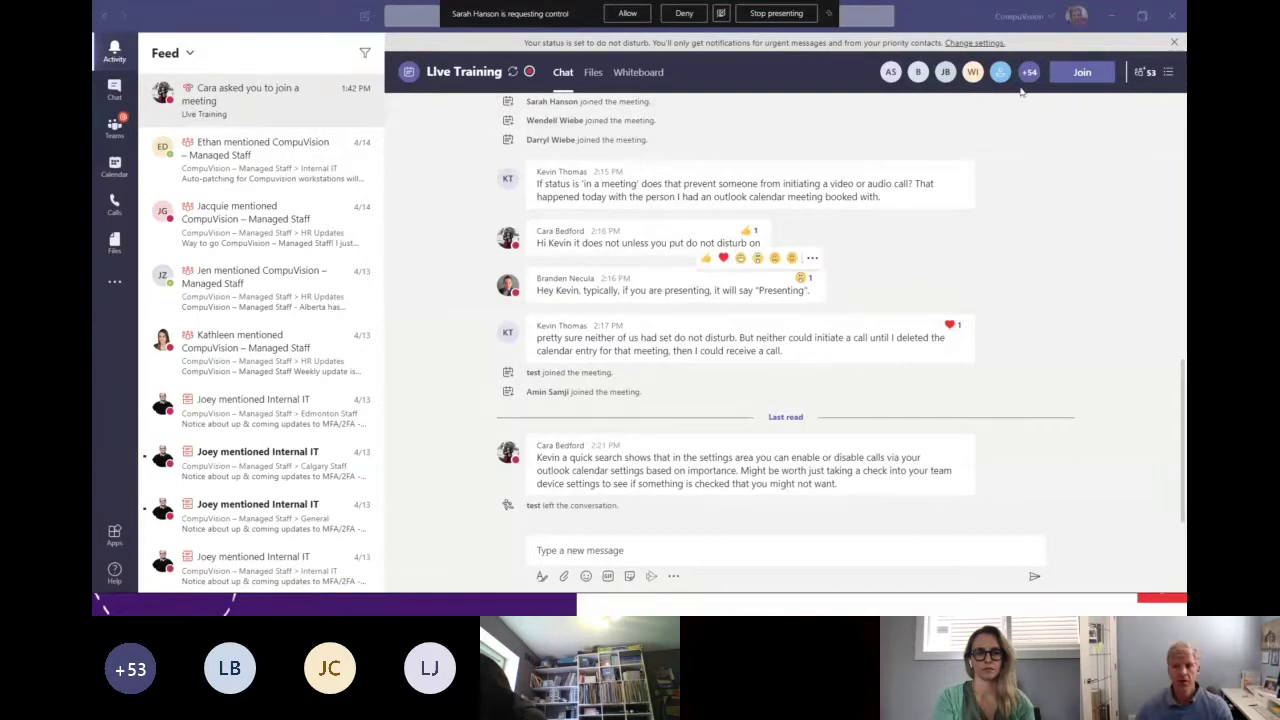
click(1082, 73)
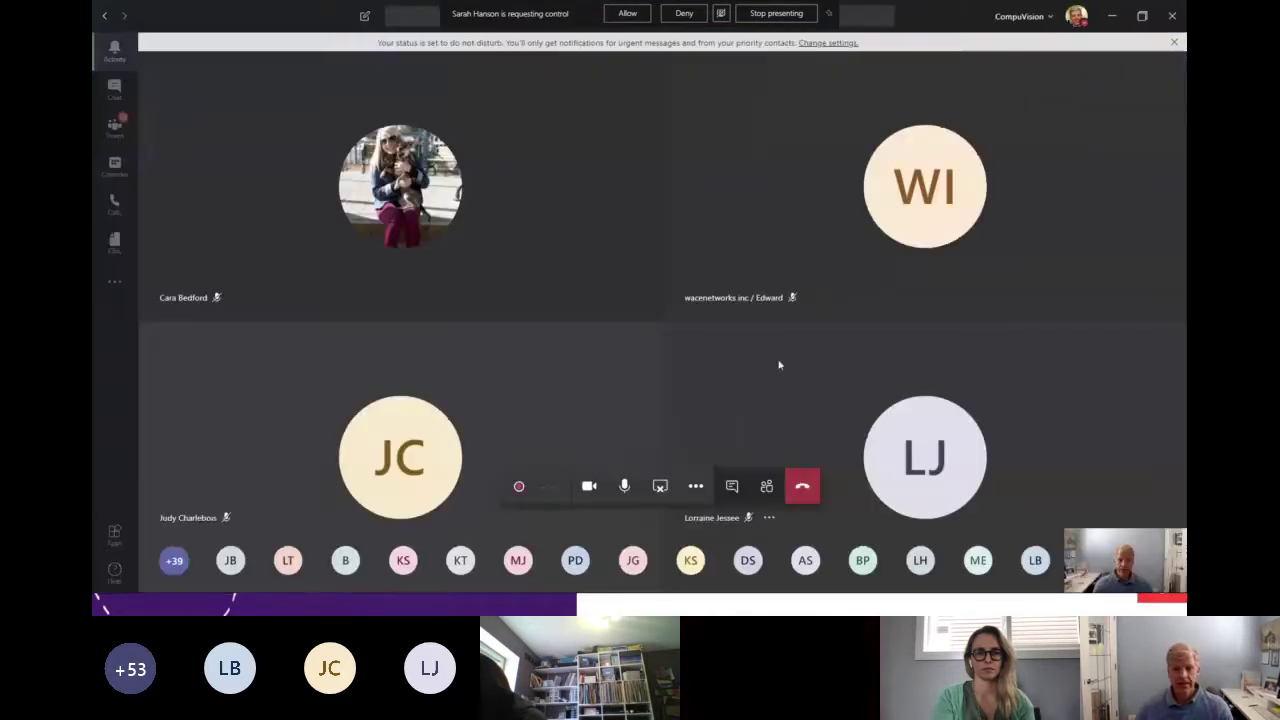
click(660, 487)
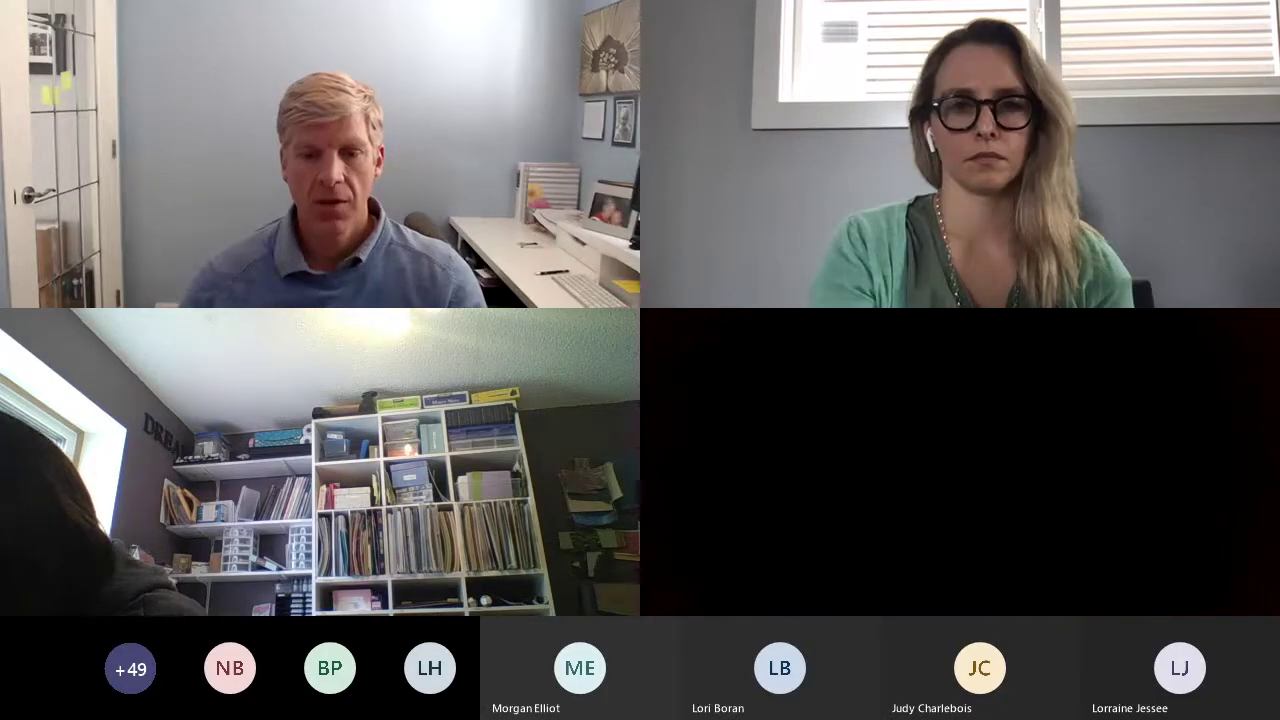
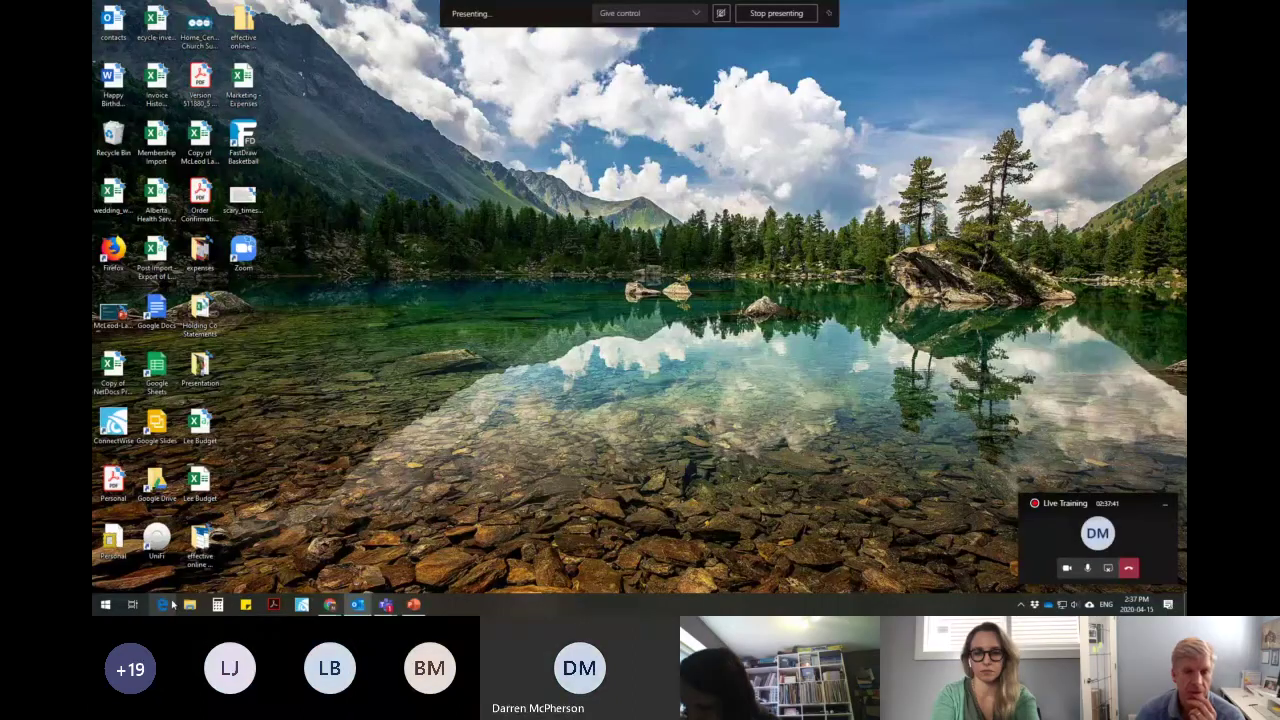
Bring the meeting forward and show the Sales and Marketing SharePoint General document library in Chrome.
click(385, 605)
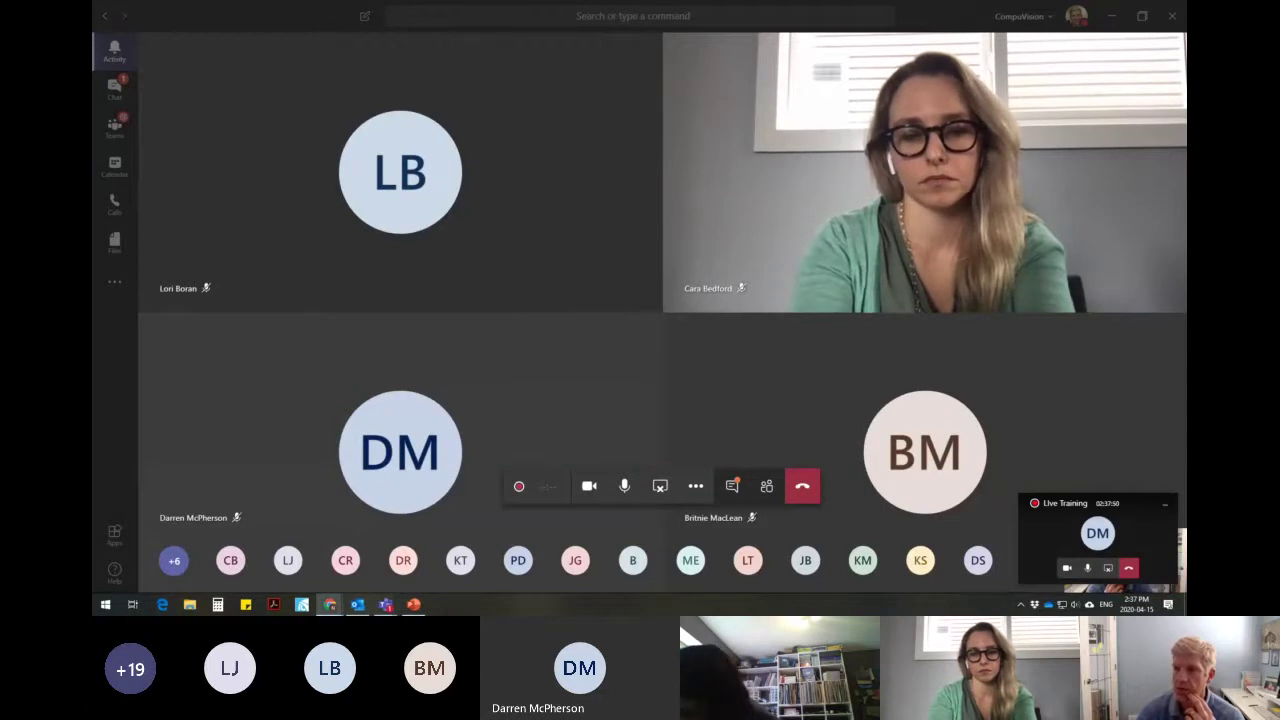
click(330, 605)
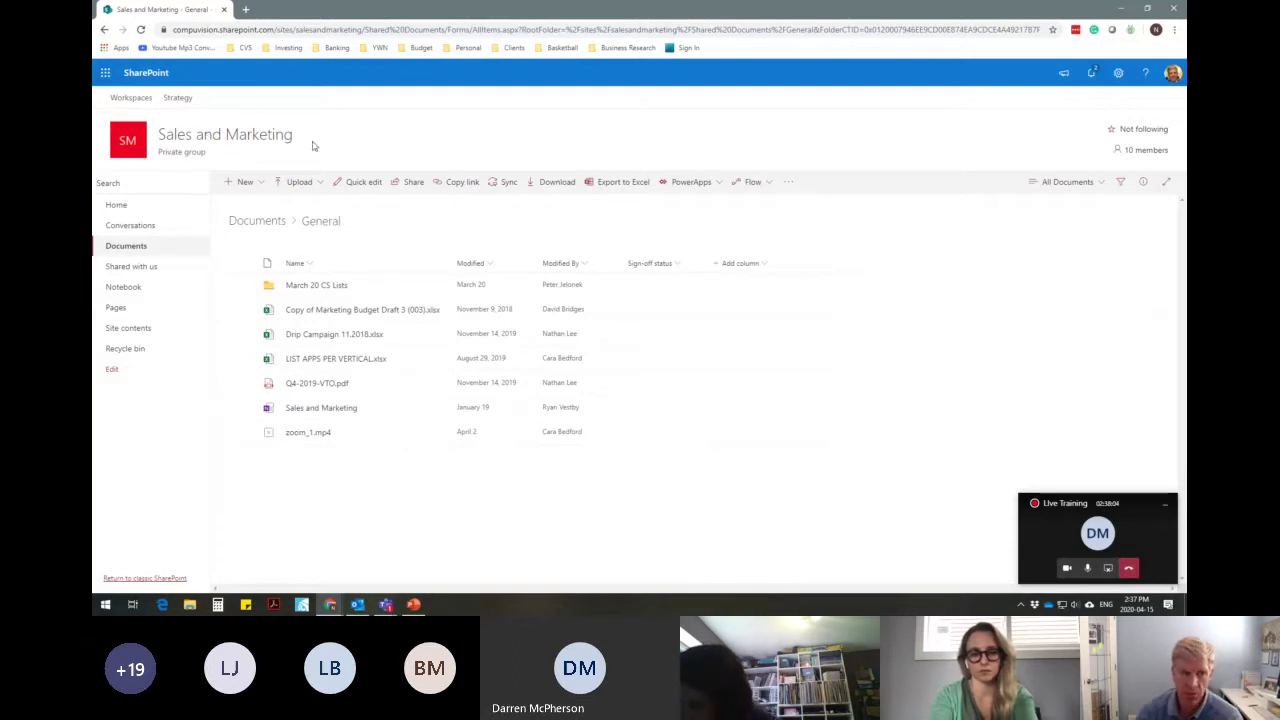
Restore the Chrome window down and bring the Teams meeting video grid to the front.
drag(367, 11, 533, 120)
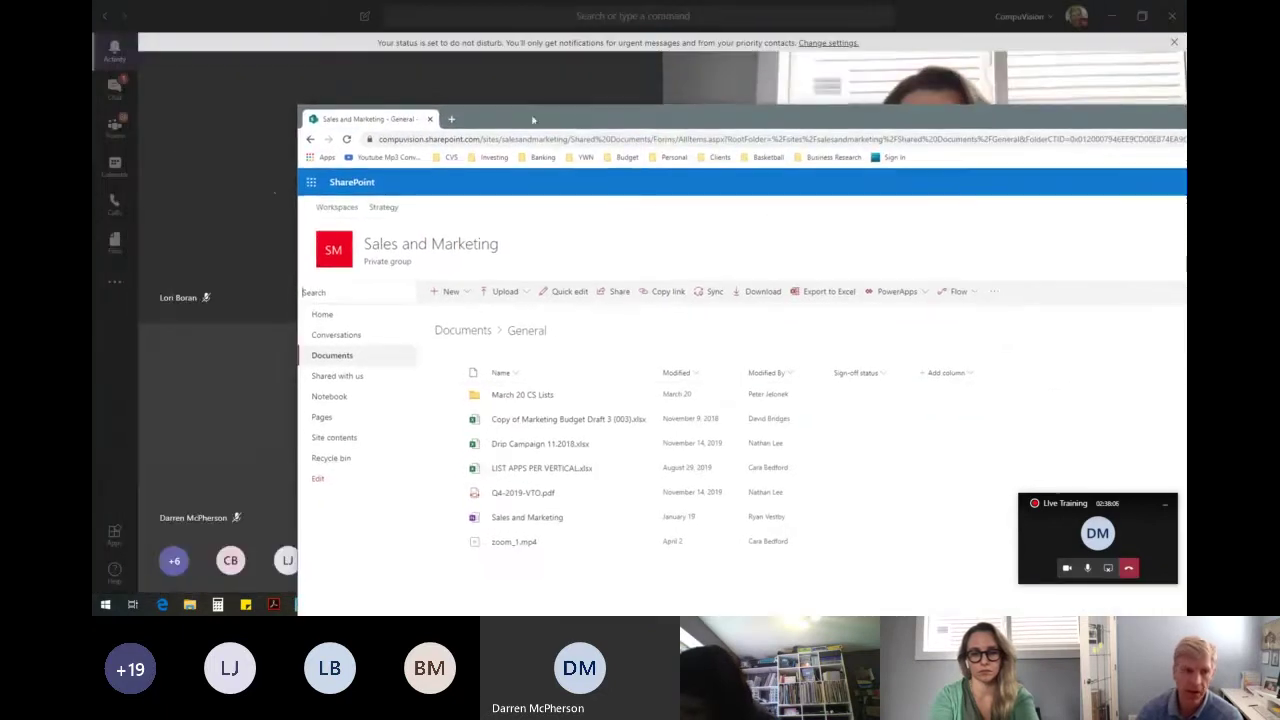
click(259, 22)
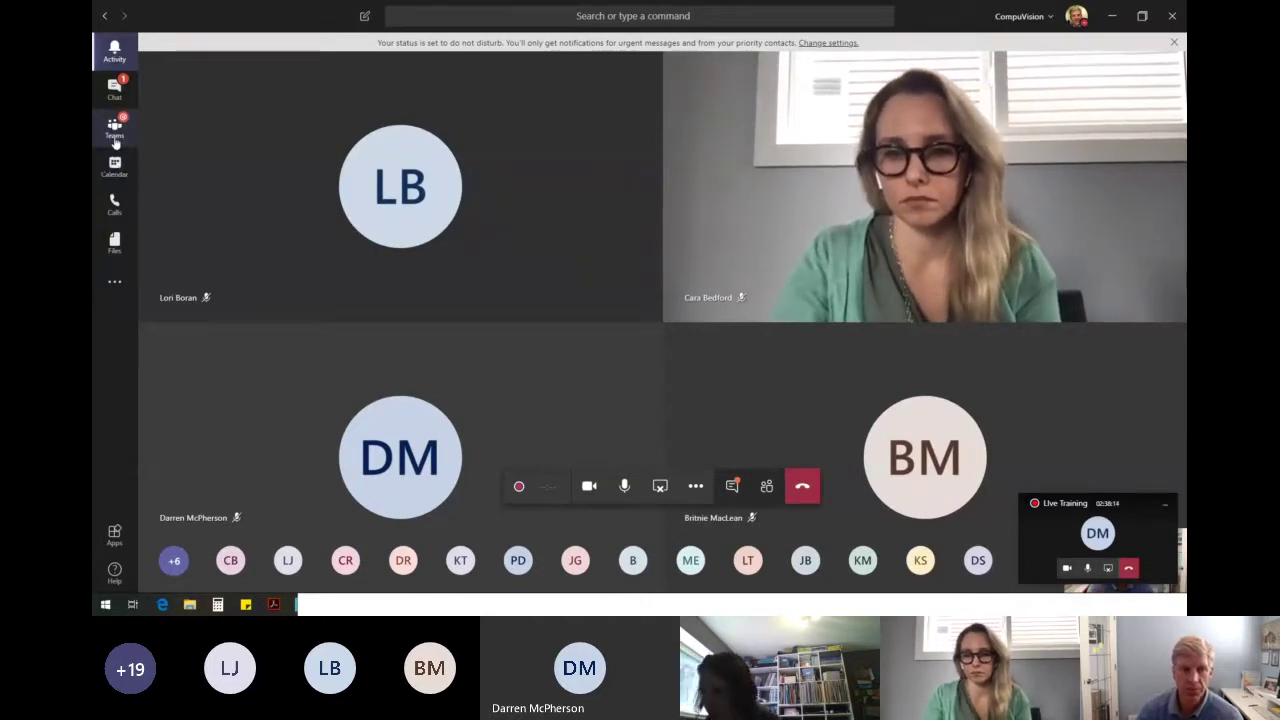
Tour the Sales and Marketing General channel and its Add a tab choices, then open the Live Training chat.
click(115, 141)
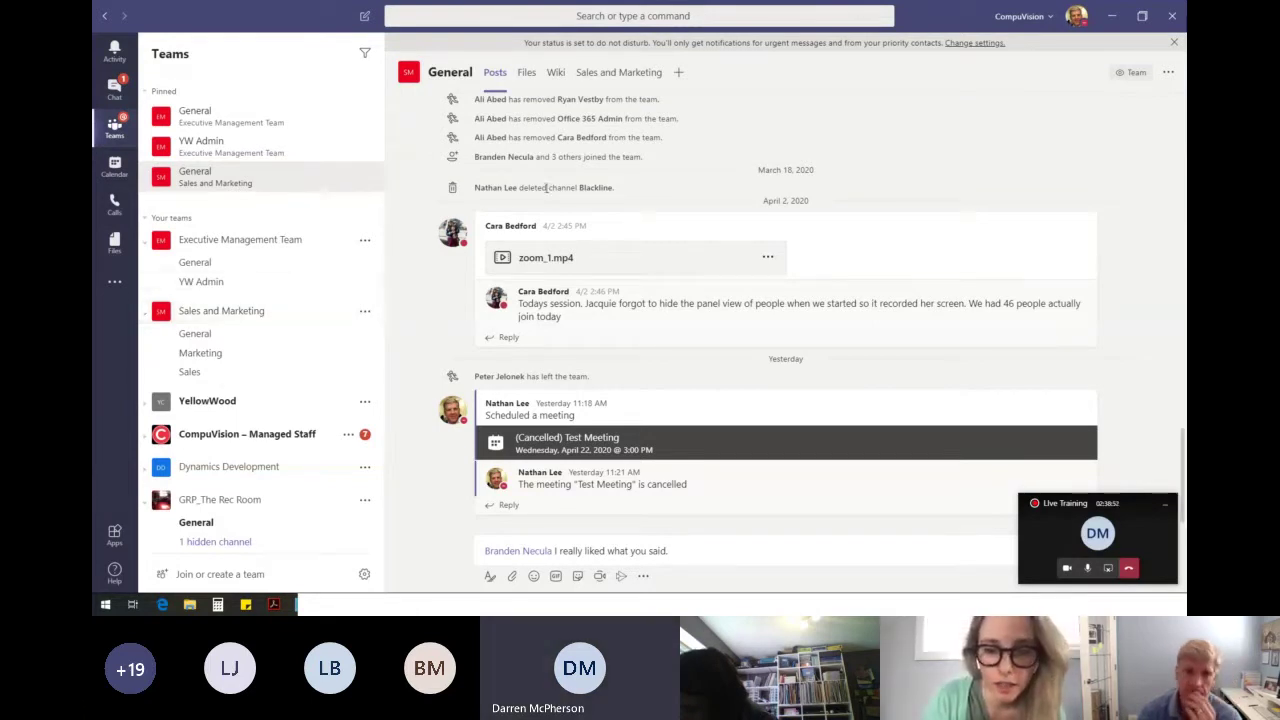
click(236, 315)
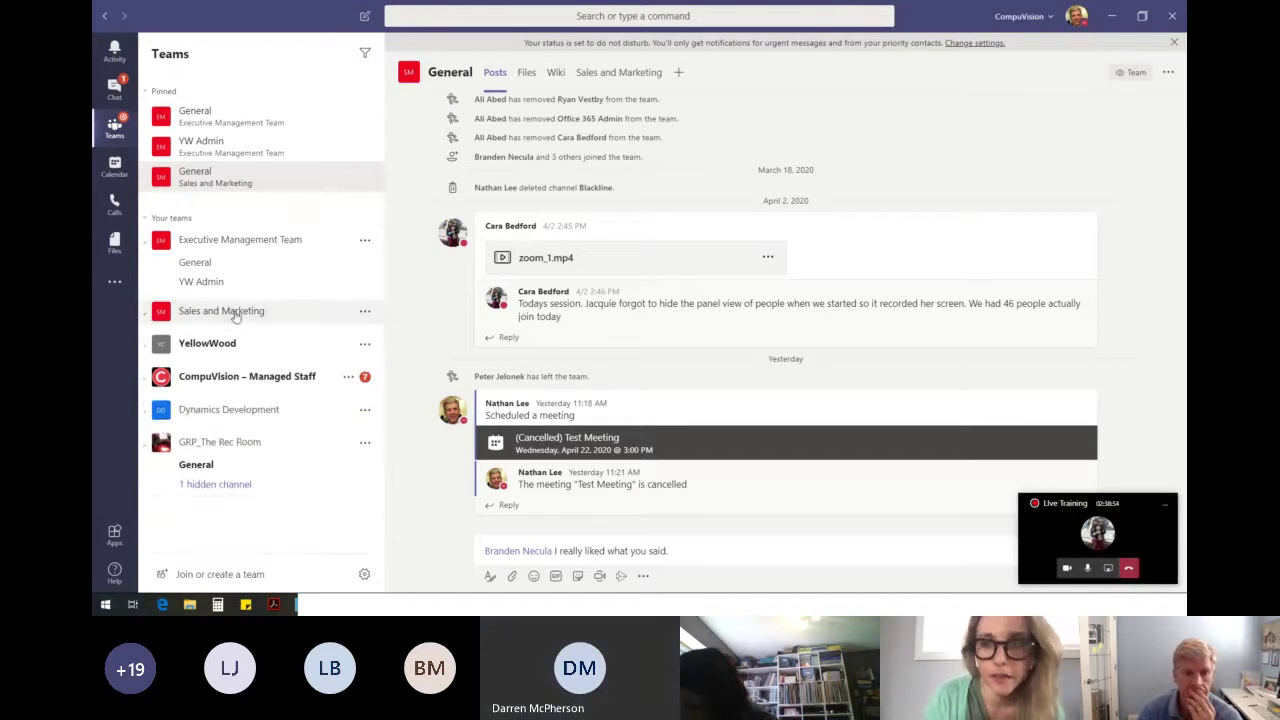
click(679, 75)
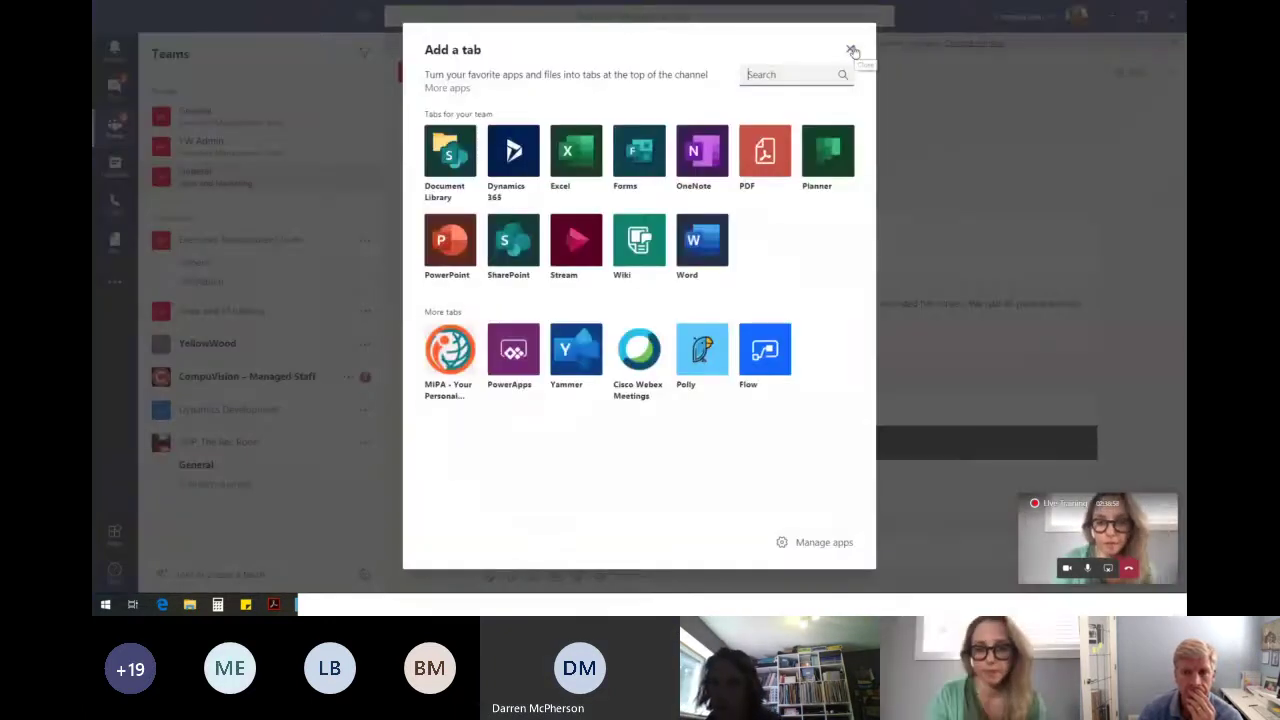
click(851, 50)
click(128, 96)
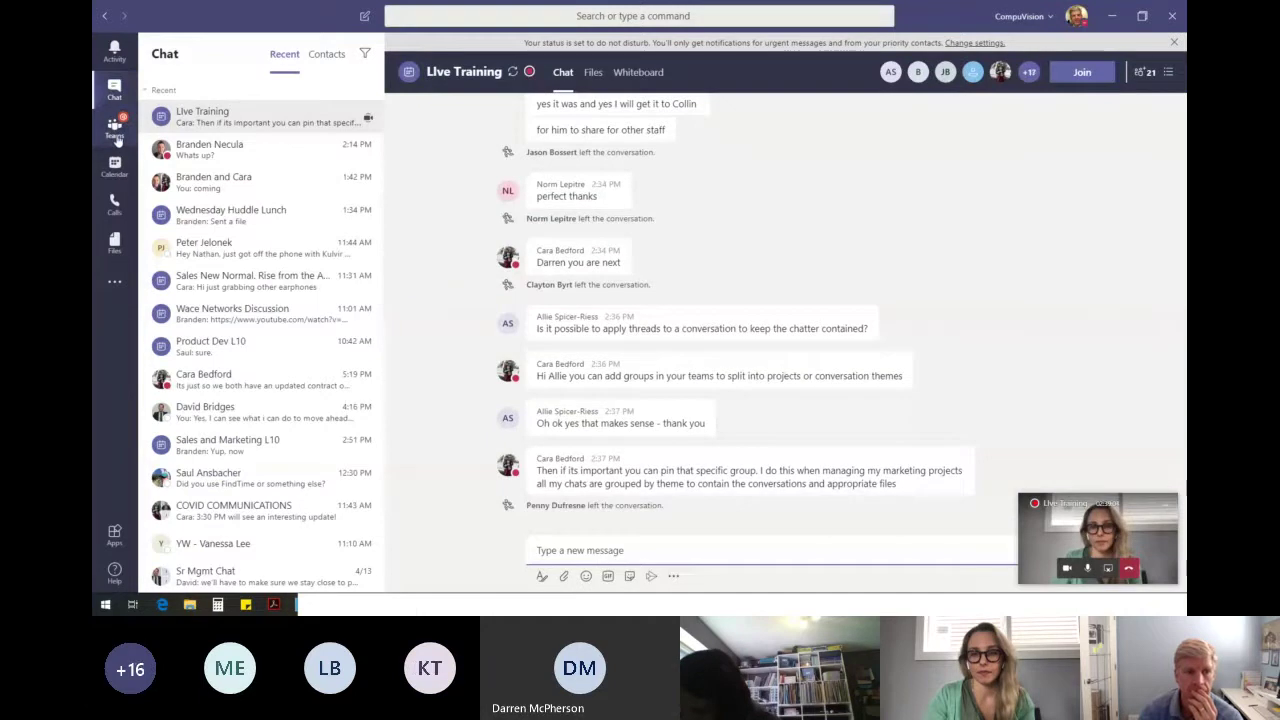
Show the Sales and Marketing General channel's Files tab listing its seven documents and folders.
click(116, 128)
click(117, 97)
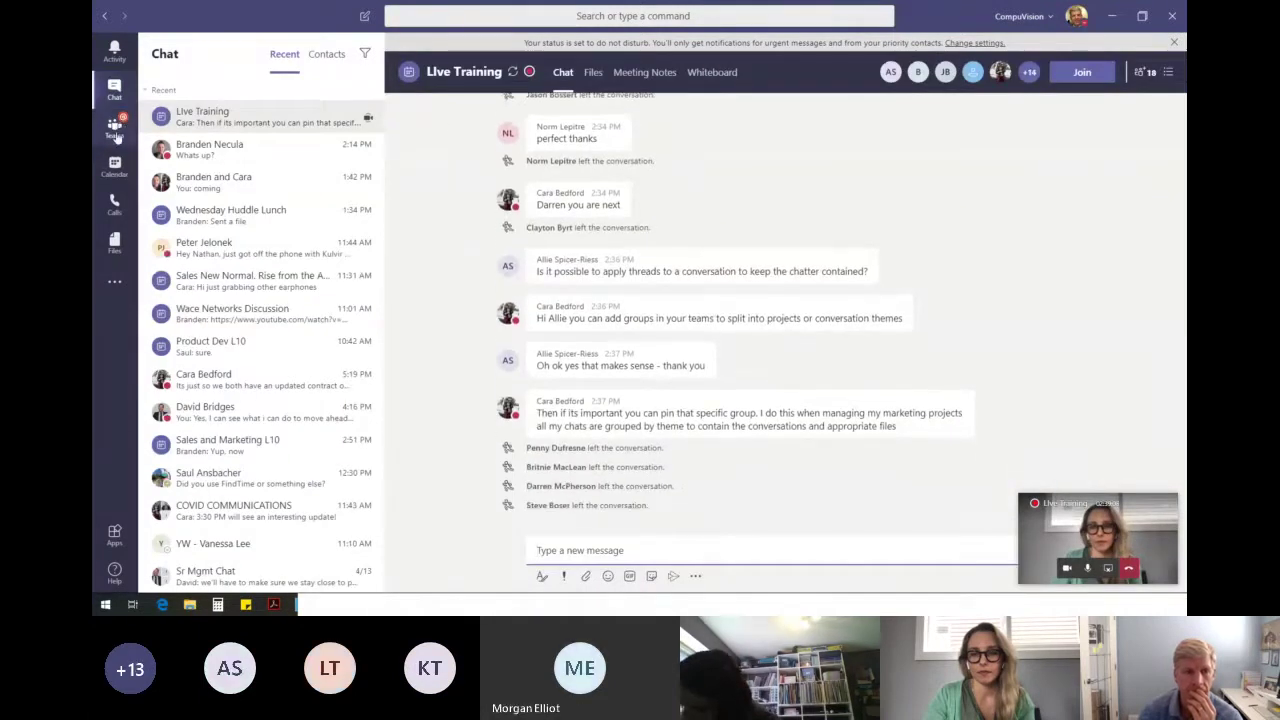
click(116, 138)
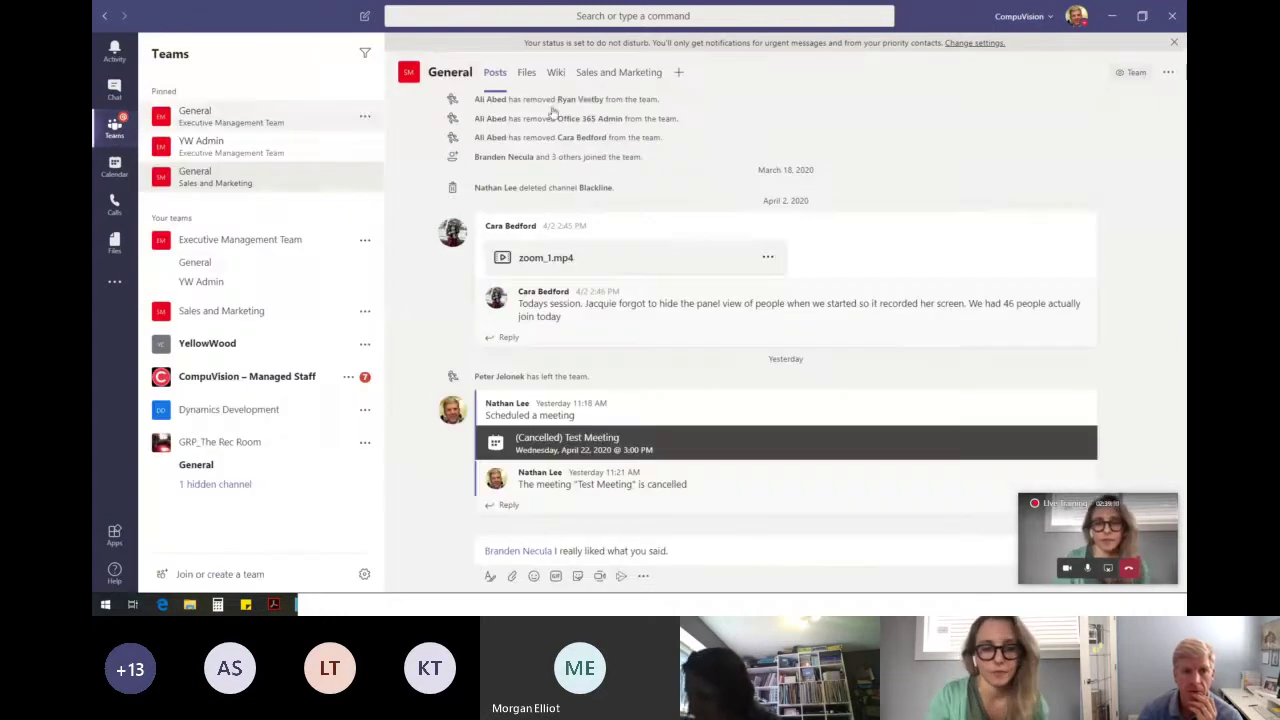
click(528, 74)
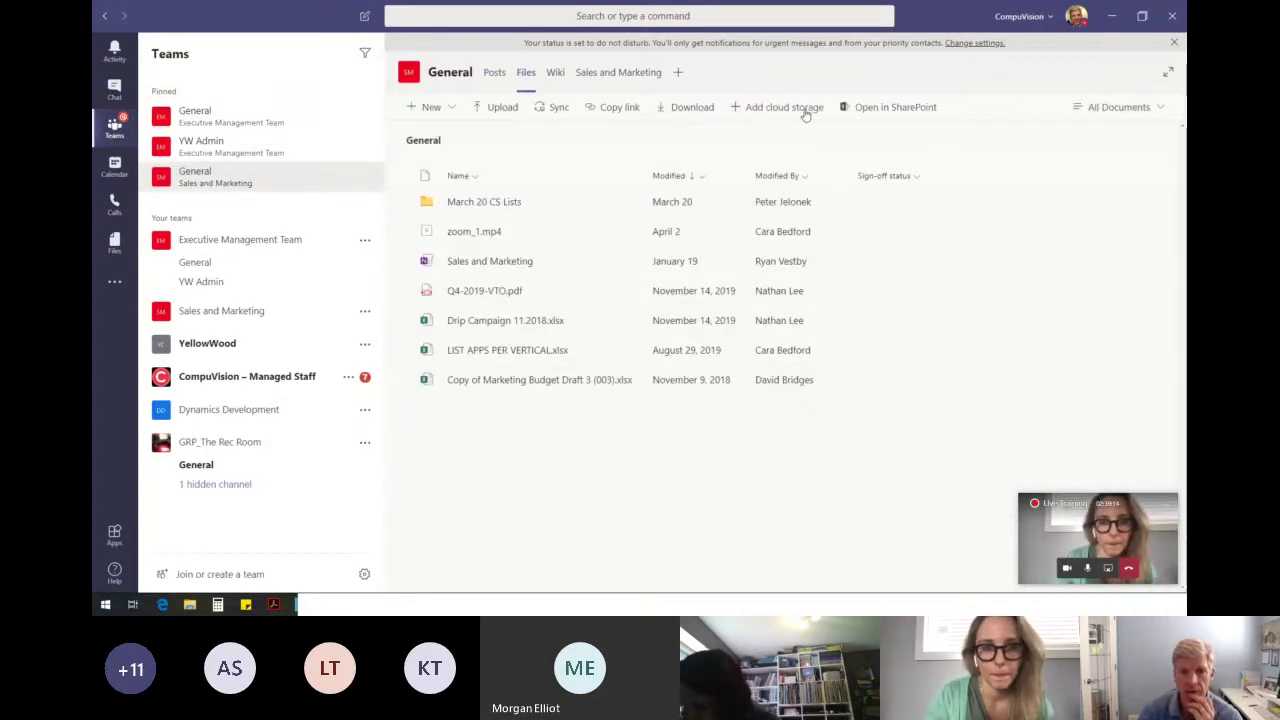
Browse the Add cloud storage provider choices twice without adding one, then refresh the channel files.
click(805, 109)
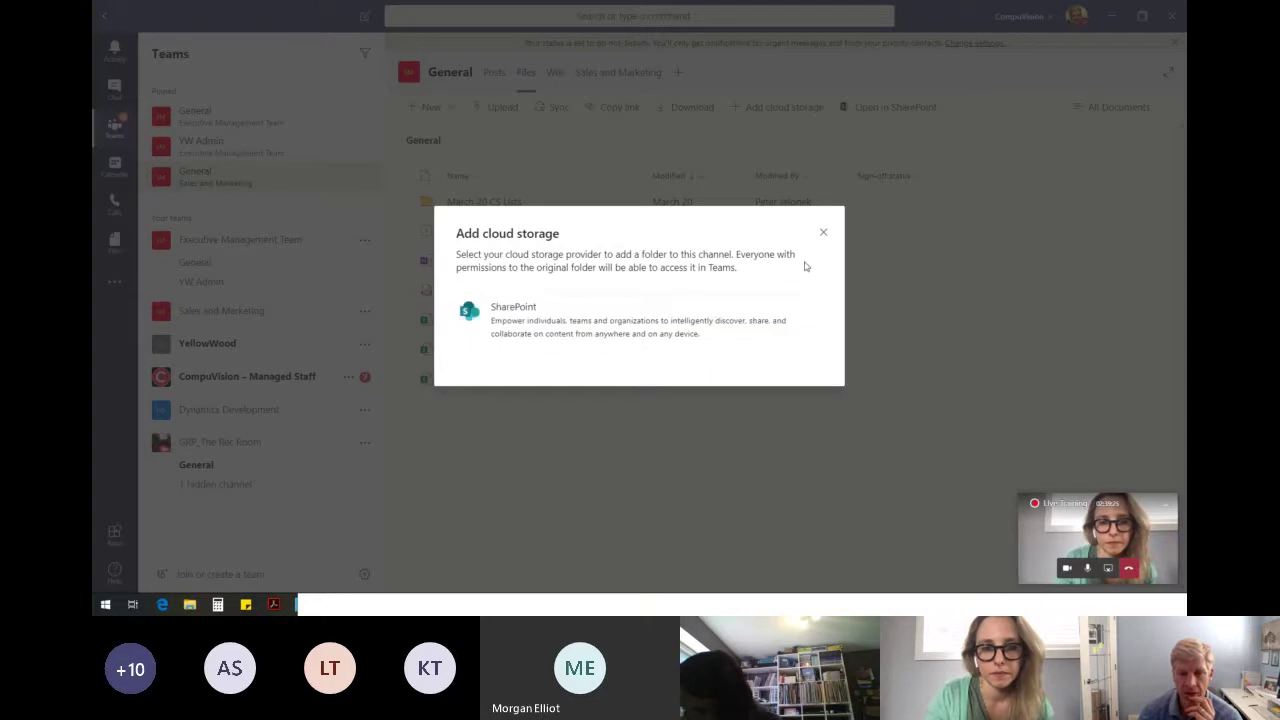
click(823, 232)
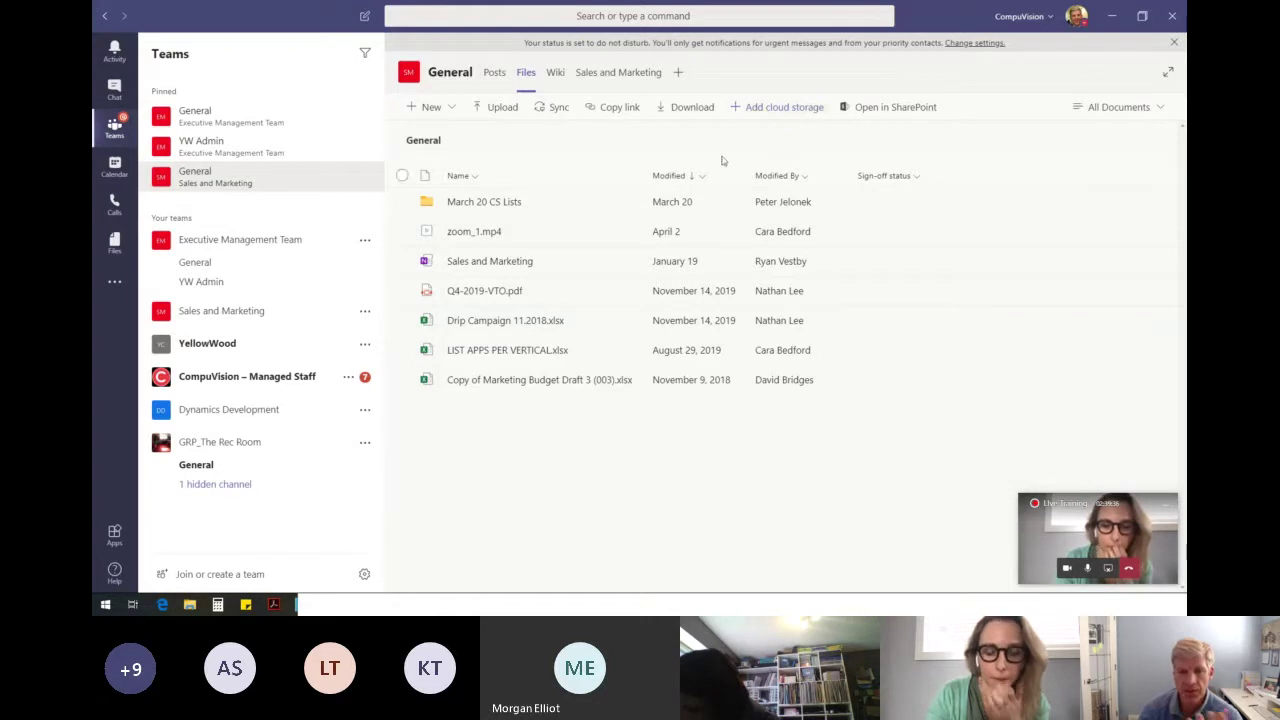
click(778, 110)
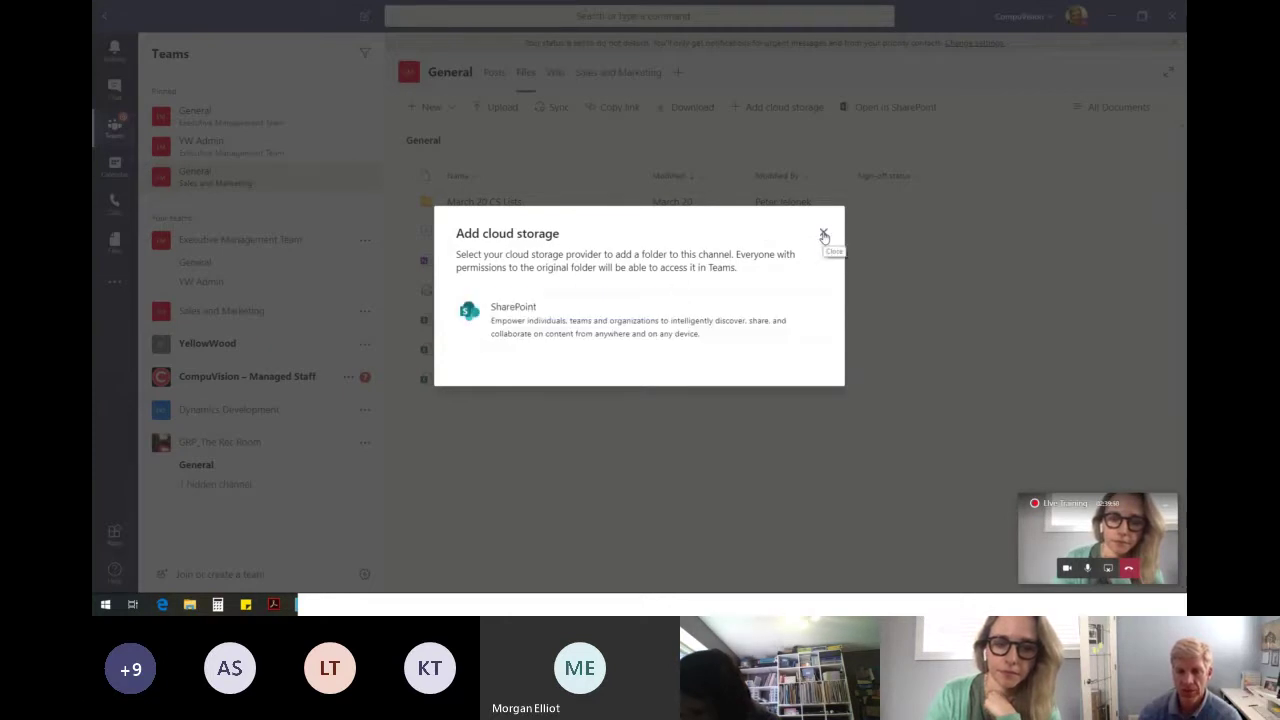
click(824, 236)
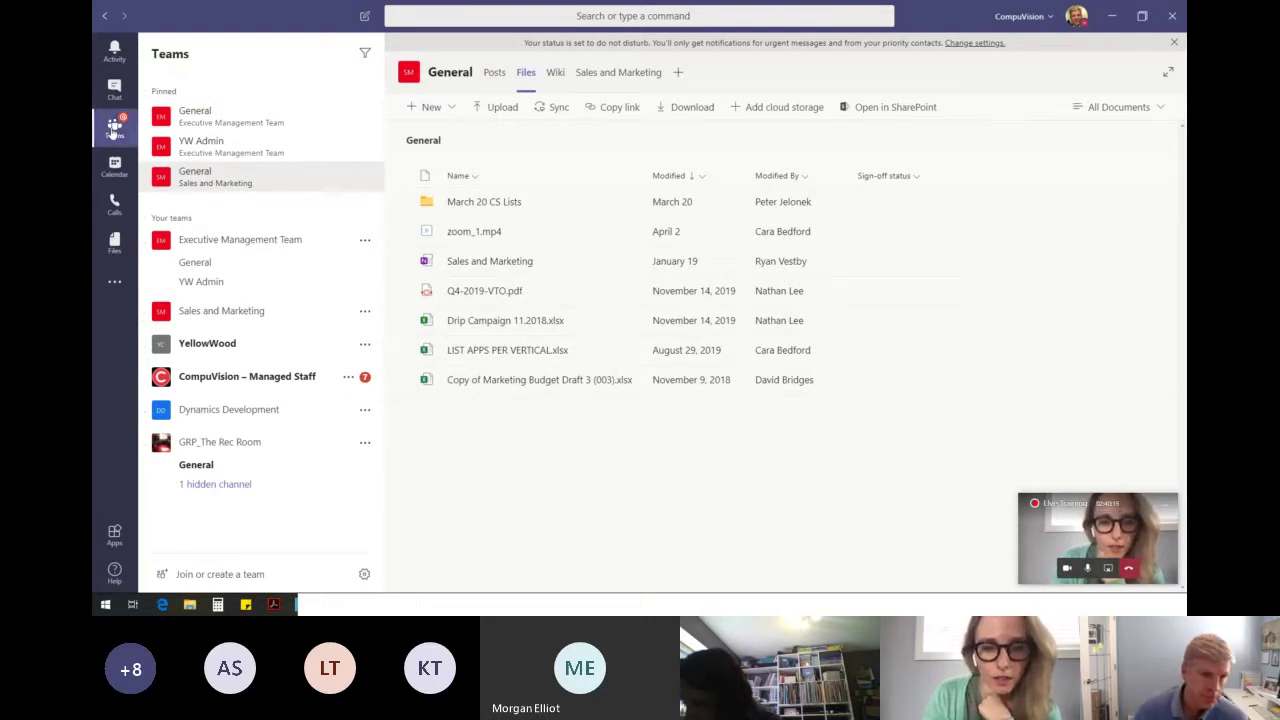
click(114, 128)
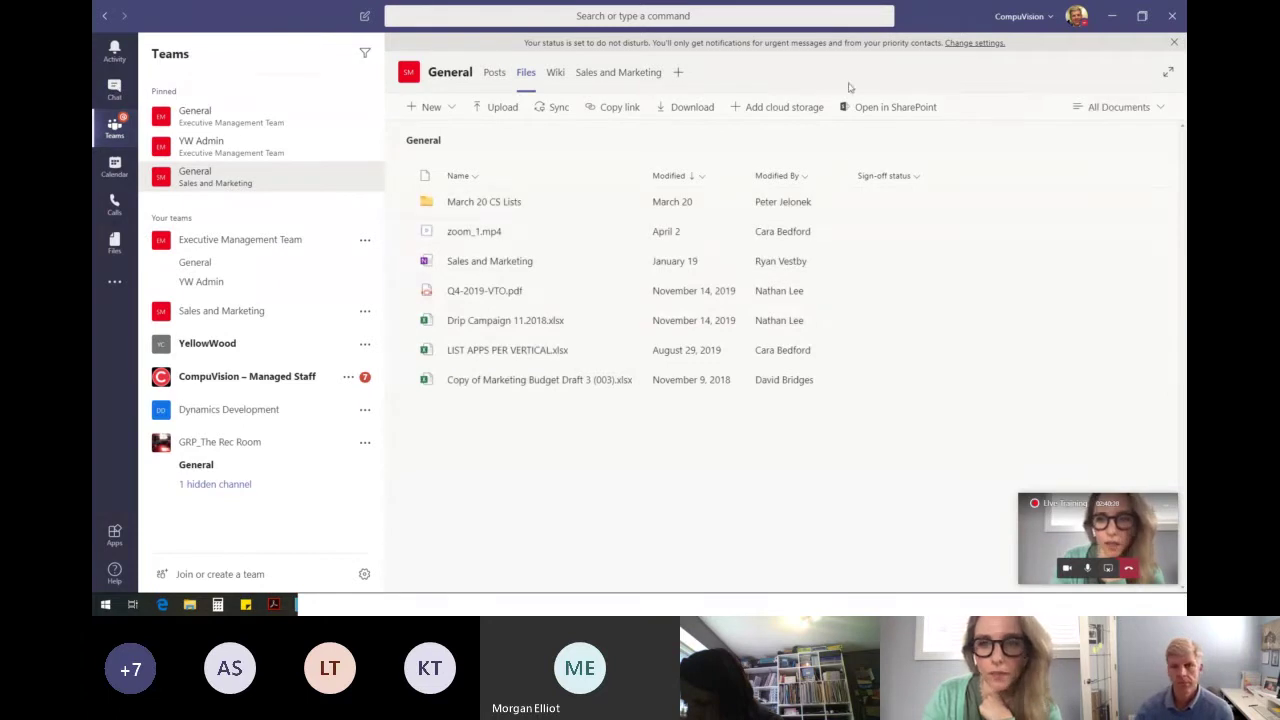
Return to the meeting call view and stop sharing the screen.
click(1096, 527)
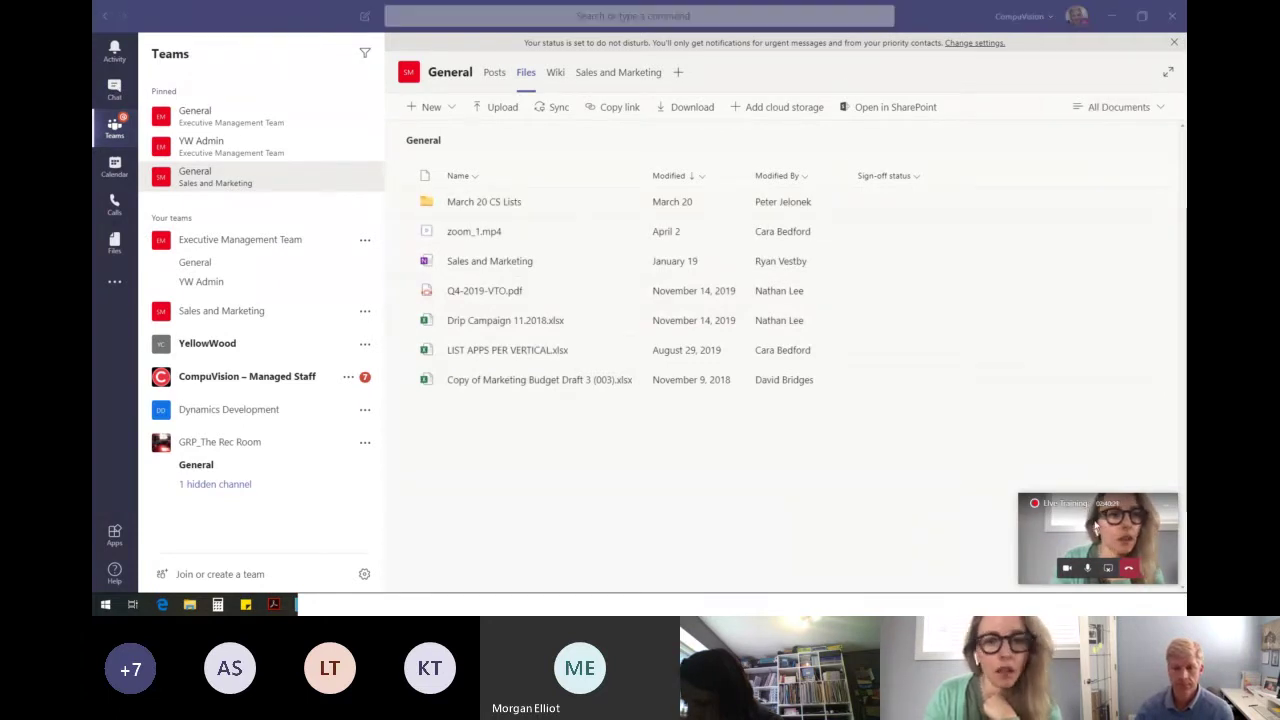
click(1103, 550)
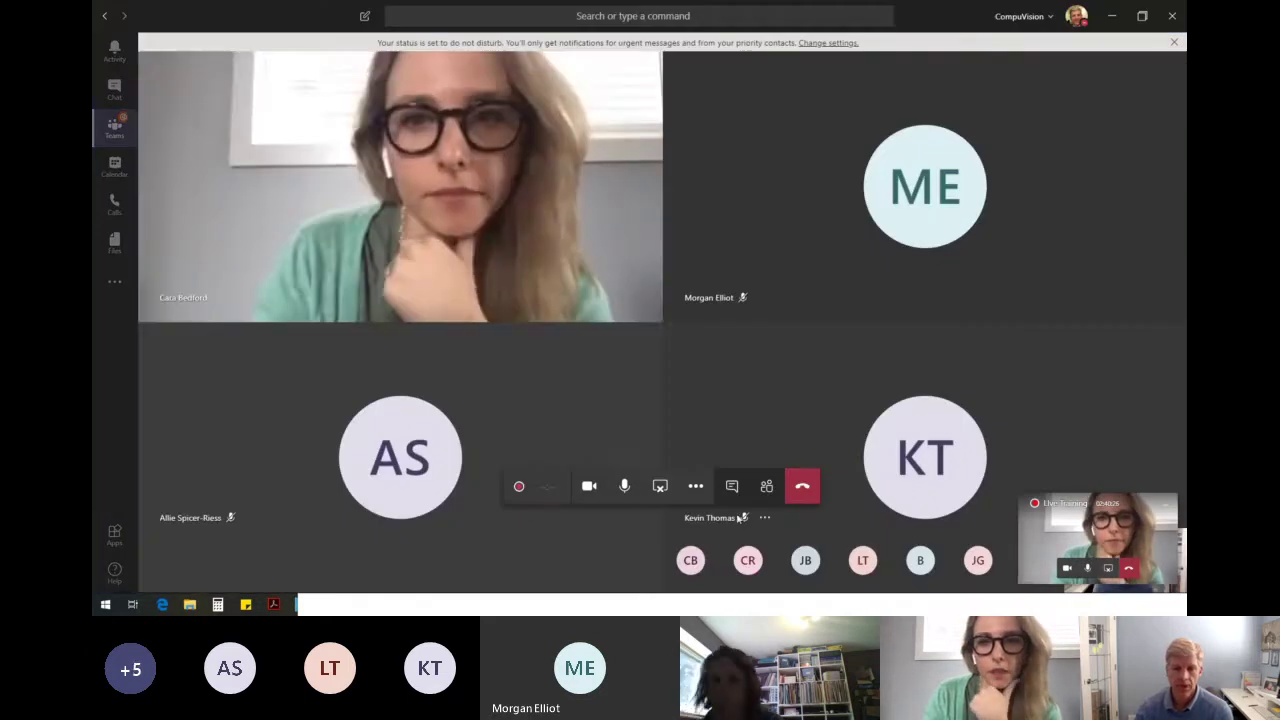
click(658, 487)
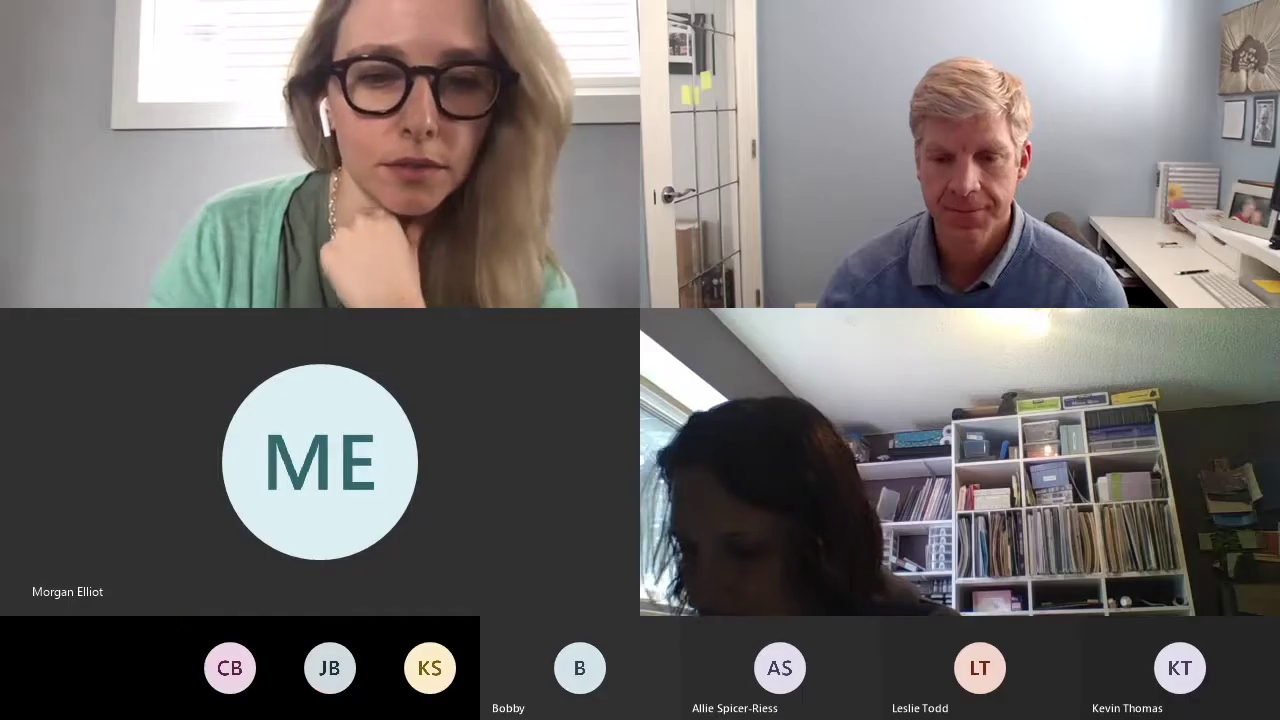